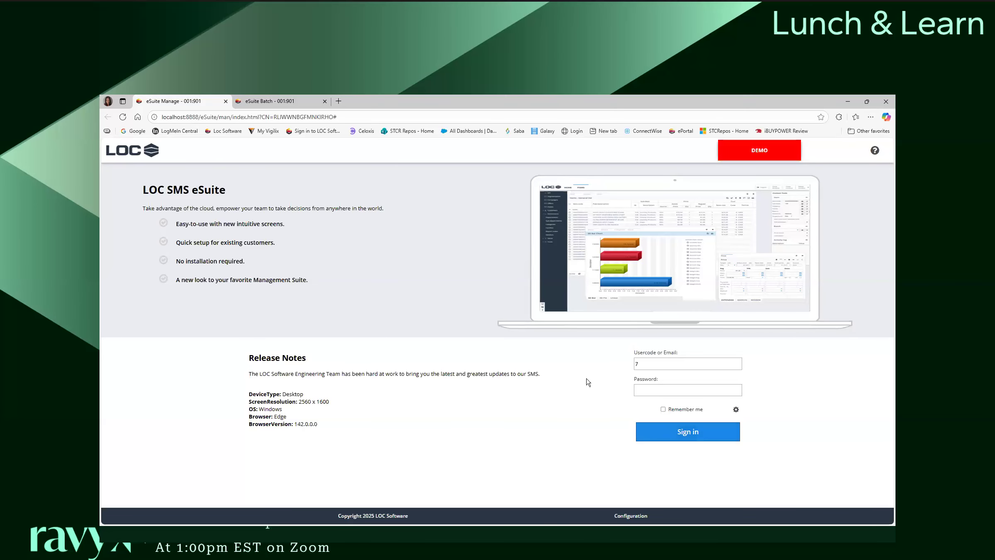
Step: Switch to the eSuite Batch page and sign in with the operator's usercode
{"action": "left_click", "coordinate": [286, 102]}
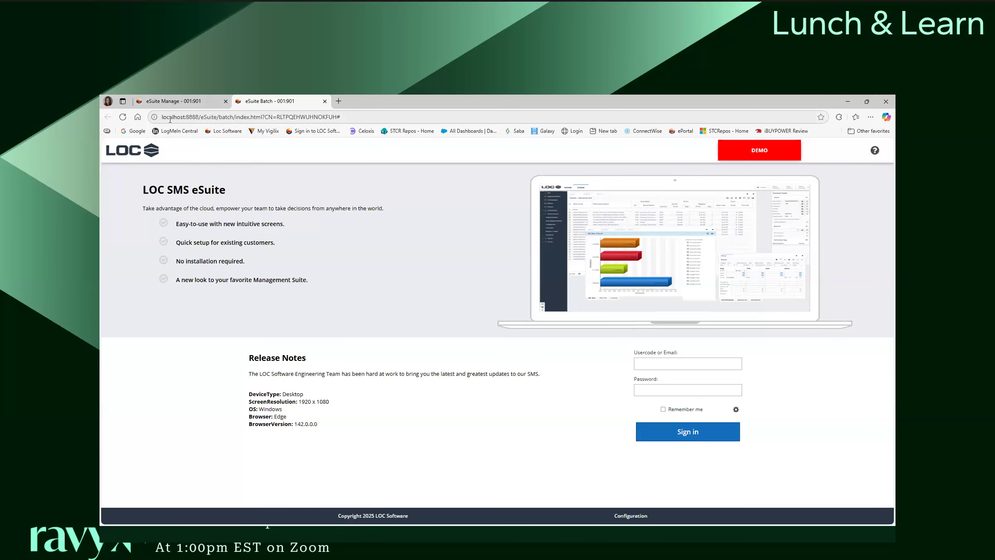
{"action": "left_click_drag", "start_coordinate": [219, 117], "coordinate": [234, 119]}
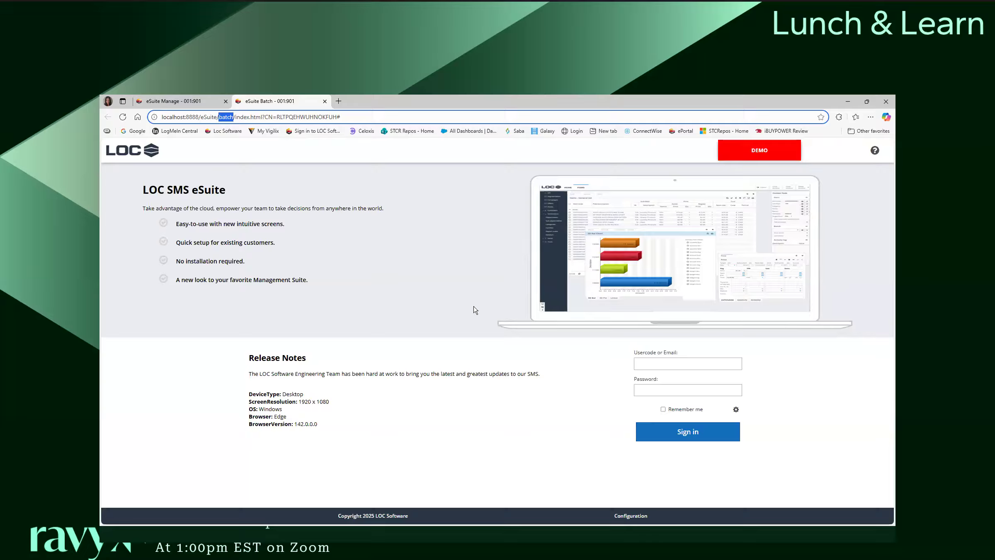
{"action": "left_click", "coordinate": [693, 361]}
{"action": "type", "text": "7"}
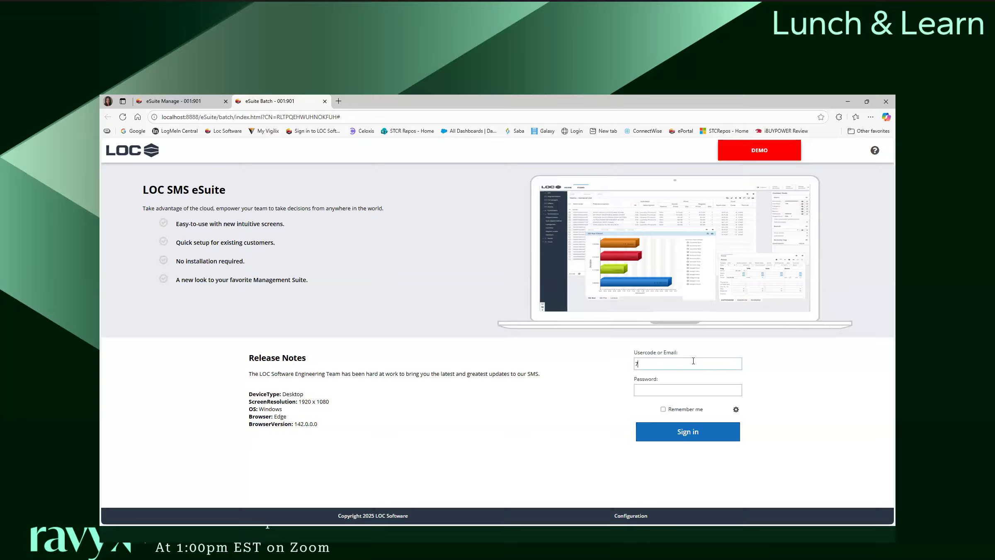
{"action": "key", "text": "Return"}
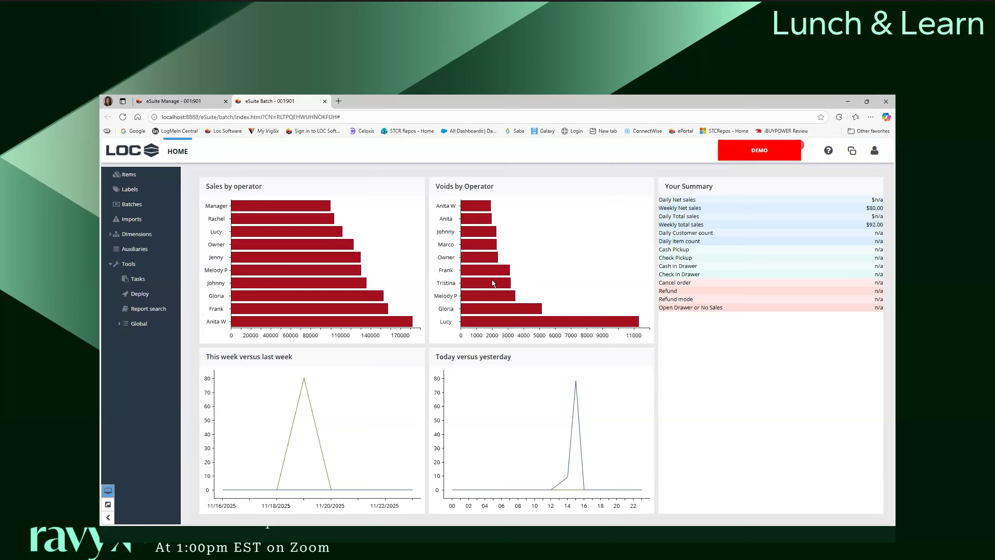
Step: View the list of available eSuite modules and their addresses, including eSuite Batch, and close the list
{"action": "left_click", "coordinate": [150, 153]}
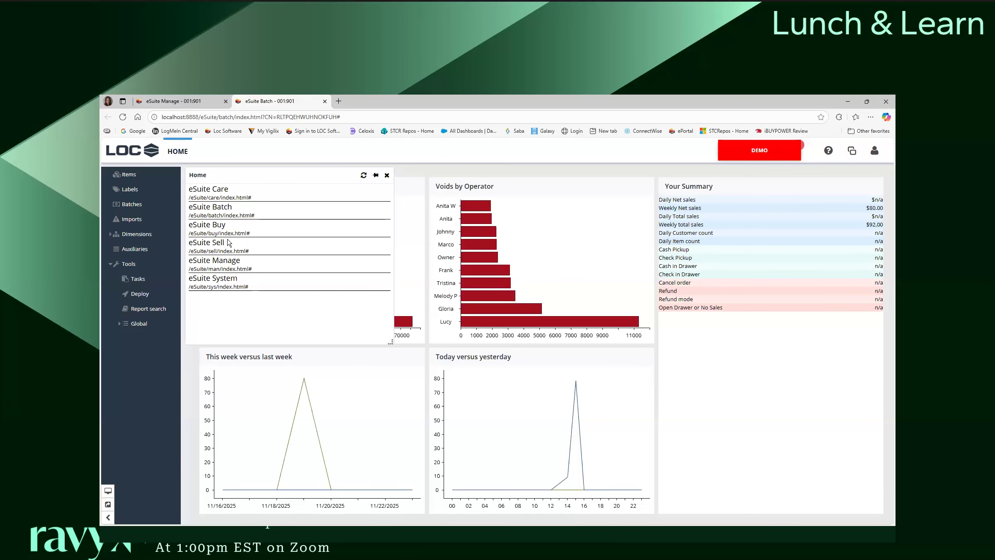
{"action": "left_click", "coordinate": [257, 213]}
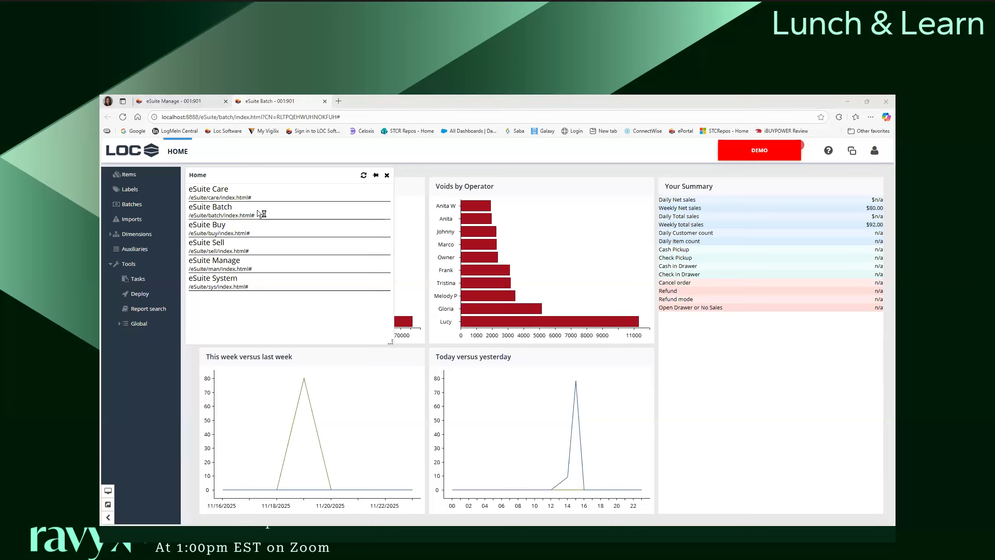
{"action": "left_click", "coordinate": [387, 175]}
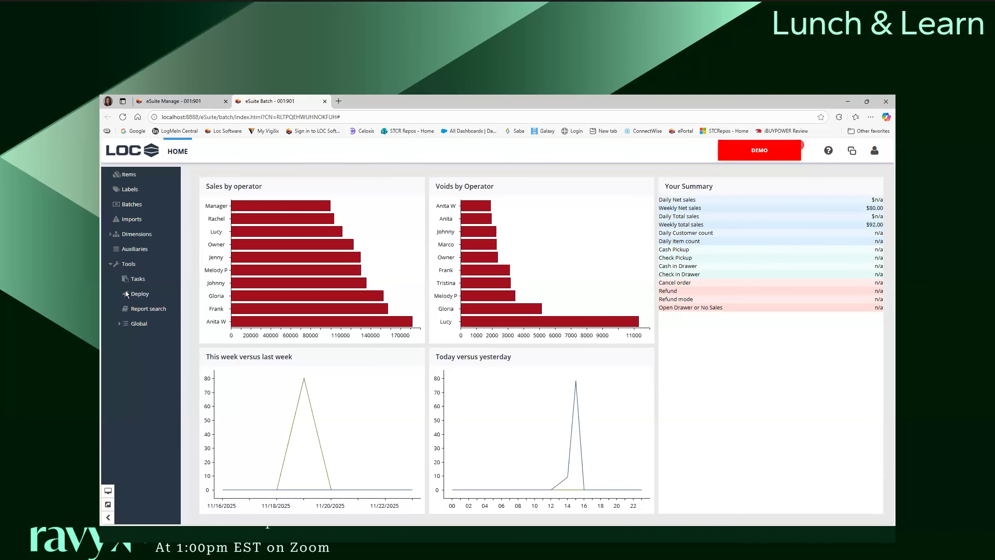
Step: Look through the Items, Imports and Auxiliaries pages and the Global entry under Tools
{"action": "left_click", "coordinate": [128, 174]}
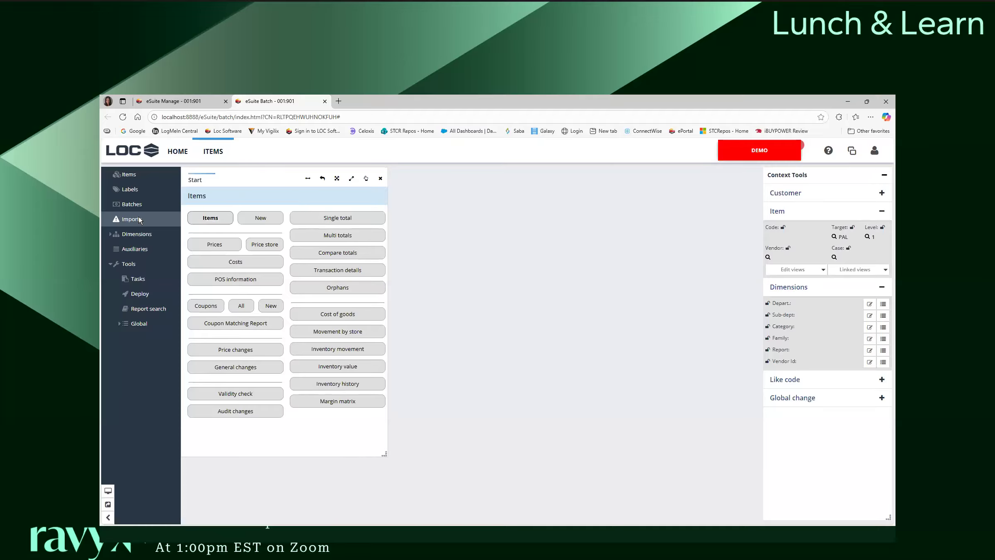
{"action": "left_click", "coordinate": [132, 218]}
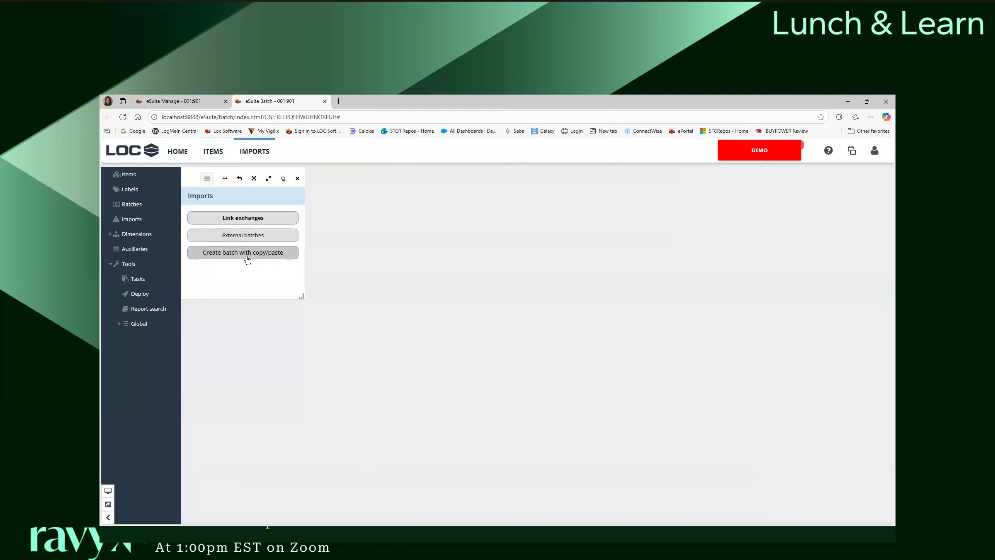
{"action": "left_click", "coordinate": [146, 250]}
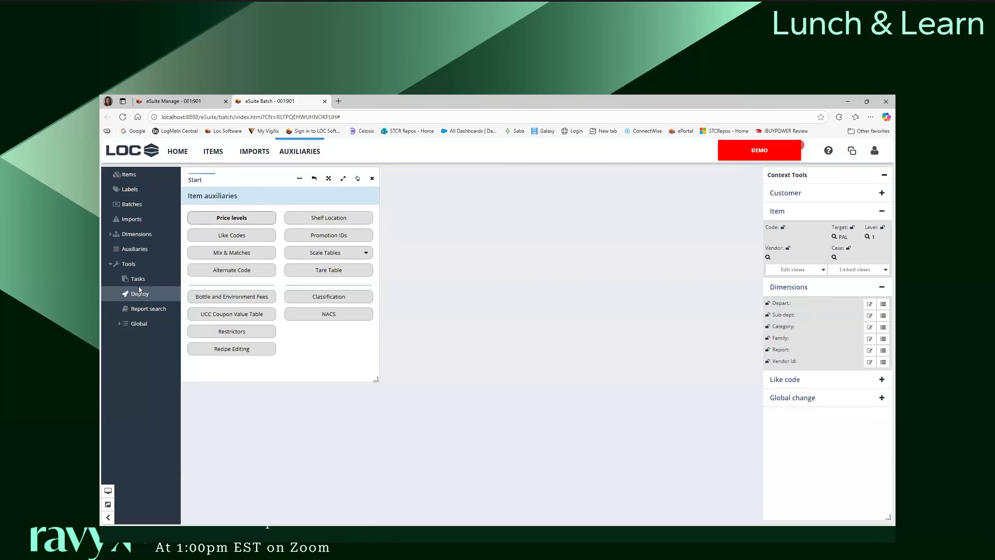
{"action": "left_click", "coordinate": [134, 324]}
{"action": "left_click", "coordinate": [128, 325]}
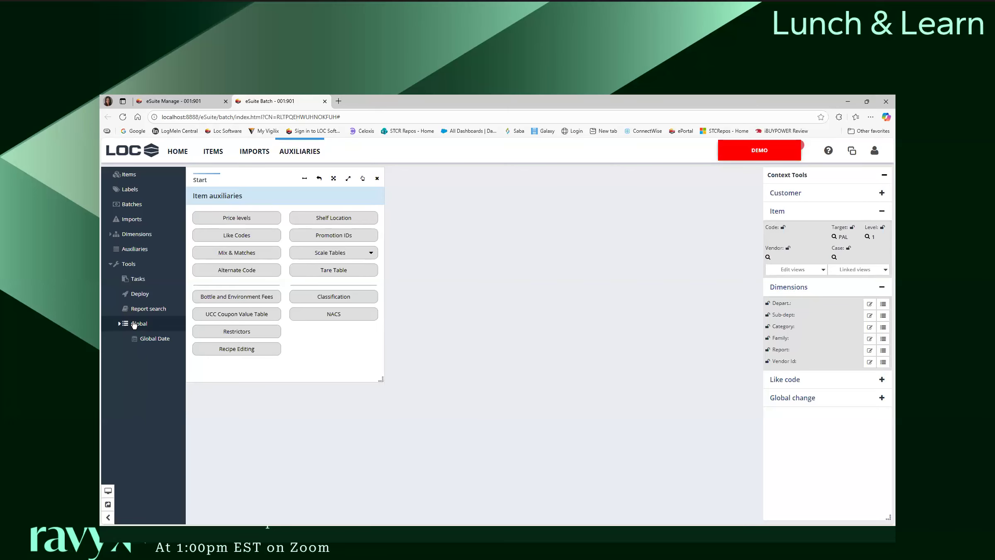
{"action": "left_click", "coordinate": [112, 265]}
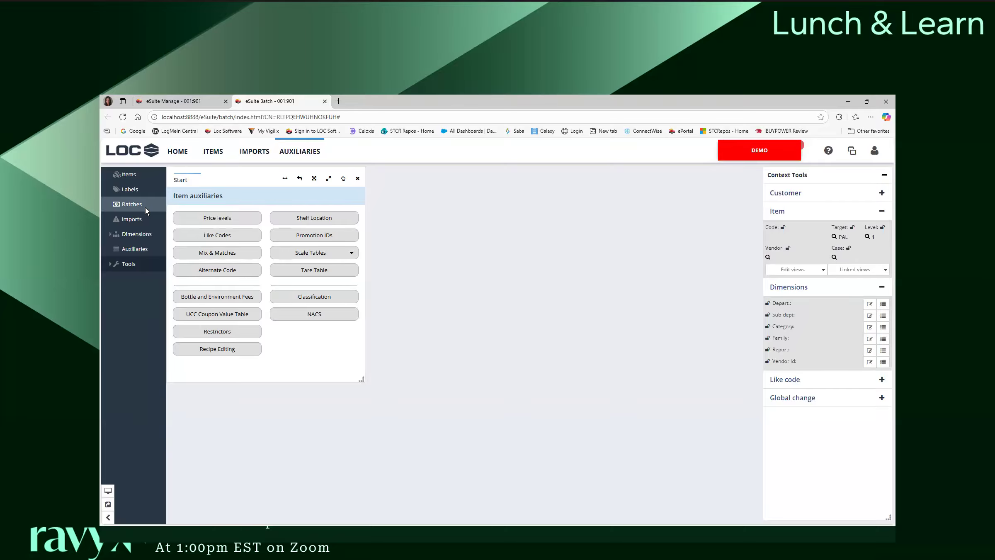
Step: Open Batches in eSuite Batch and compare it with the Batches page under Items in eSuite Manage
{"action": "left_click", "coordinate": [146, 209]}
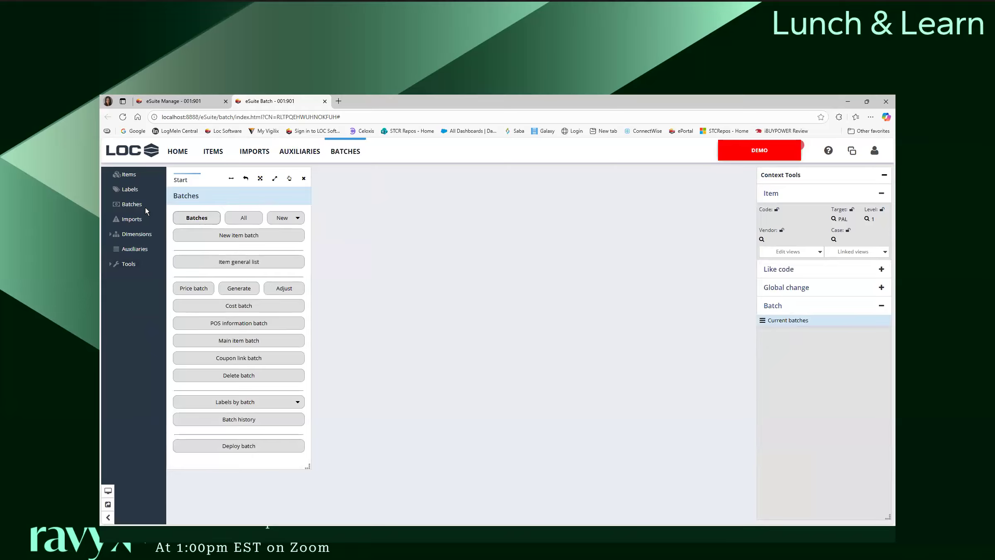
{"action": "left_click", "coordinate": [153, 155]}
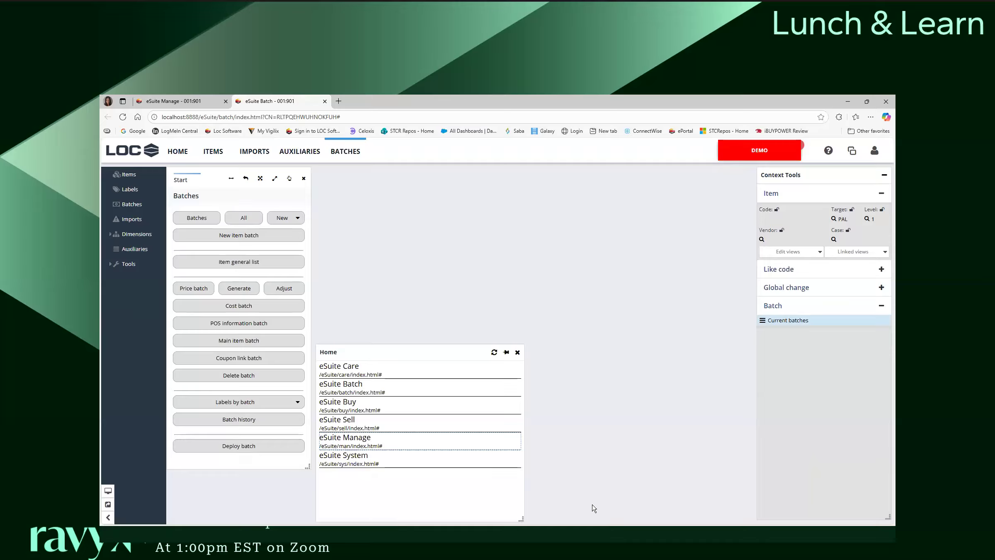
{"action": "left_click", "coordinate": [431, 441]}
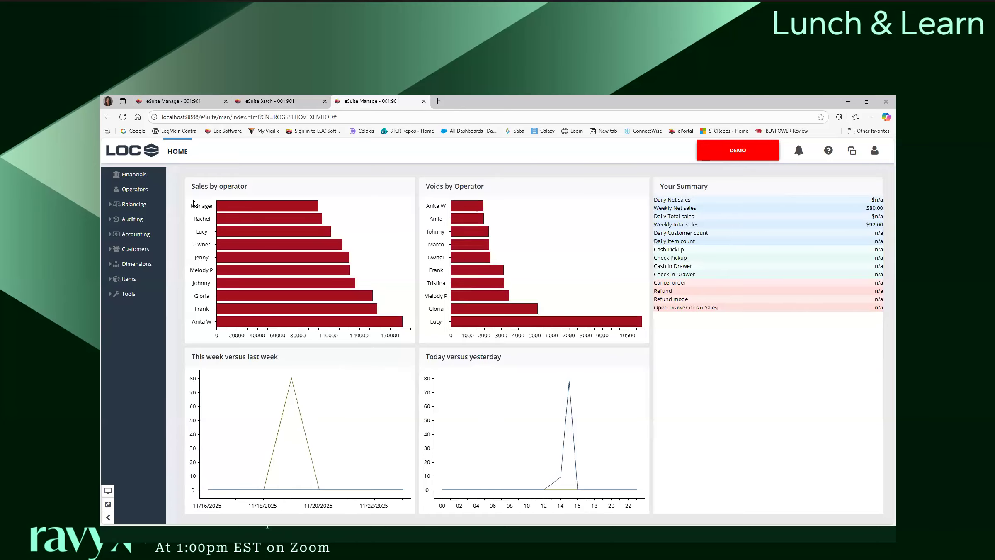
{"action": "left_click", "coordinate": [111, 281]}
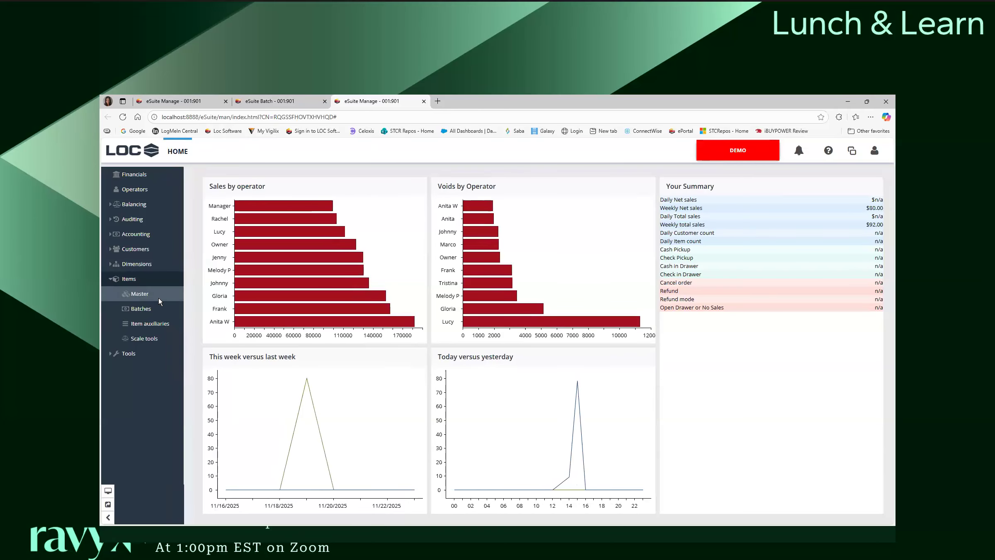
{"action": "left_click", "coordinate": [157, 311]}
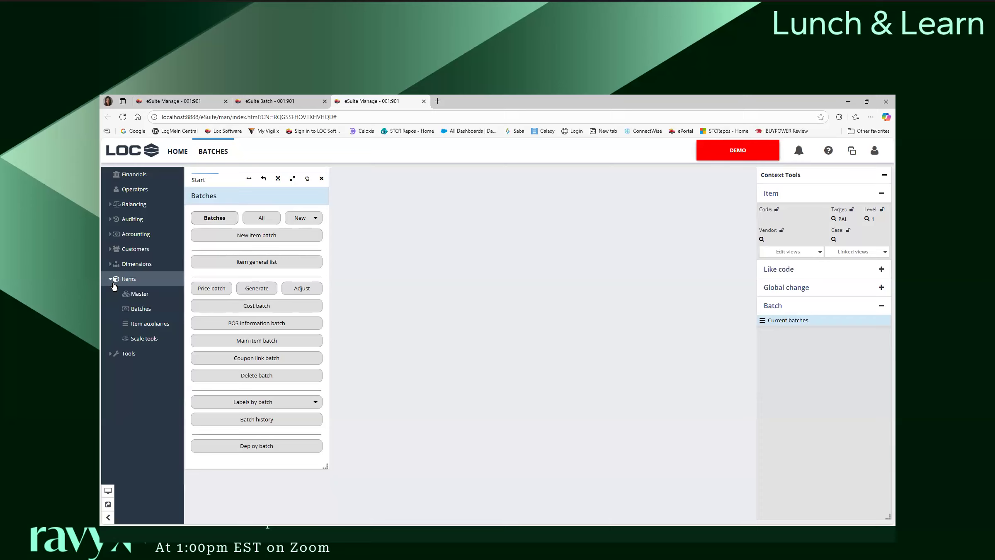
{"action": "left_click", "coordinate": [271, 101]}
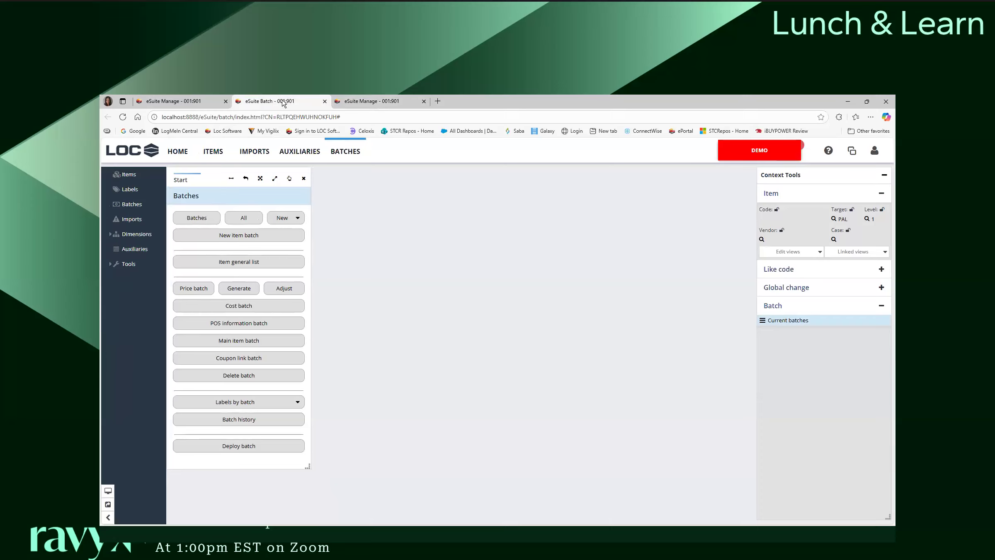
{"action": "left_click", "coordinate": [348, 102]}
{"action": "left_click", "coordinate": [269, 101]}
Step: Open the List Batch wizard and examine the batch types it can filter by
{"action": "left_click", "coordinate": [210, 219]}
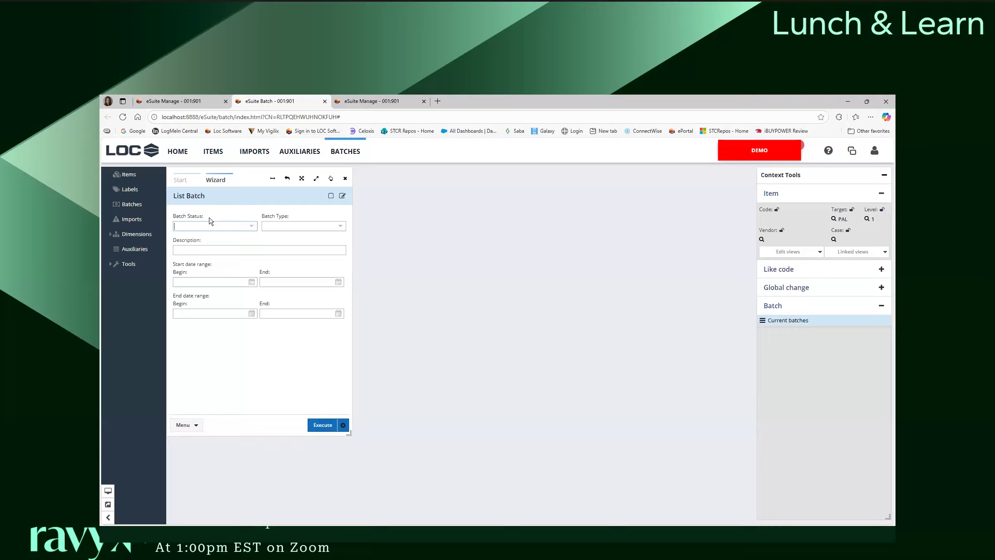
{"action": "left_click", "coordinate": [339, 227]}
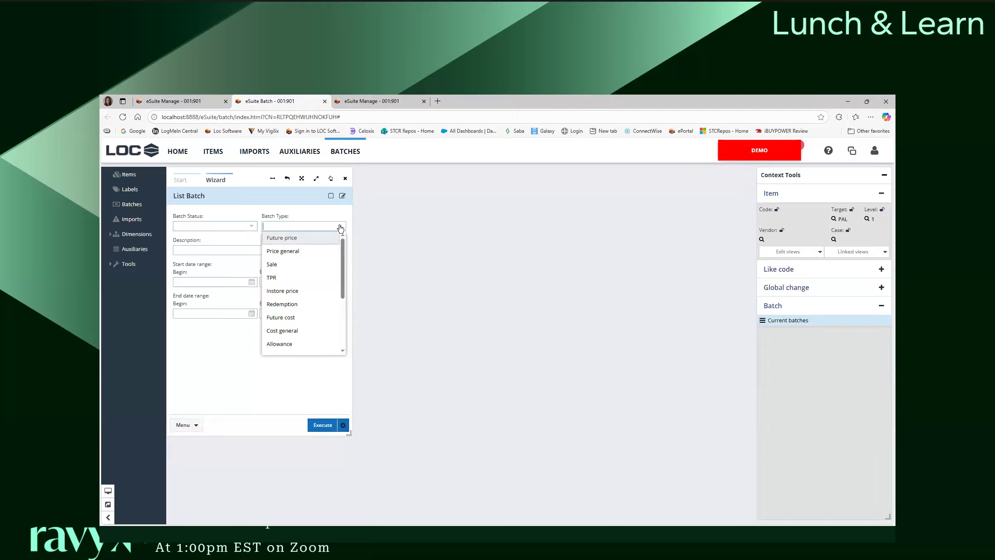
{"action": "scroll", "coordinate": [330, 265], "scroll_direction": "down", "scroll_amount": 3}
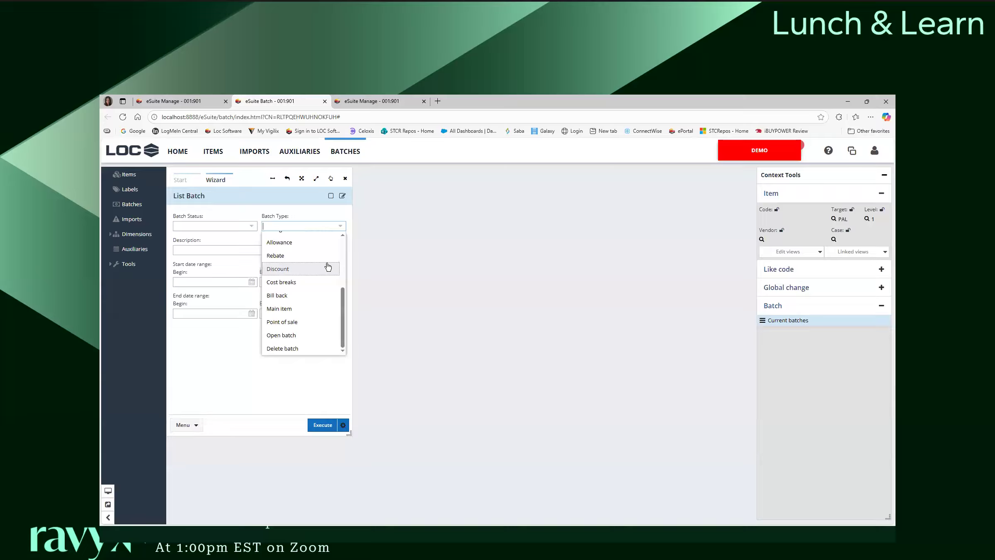
{"action": "left_click", "coordinate": [217, 252]}
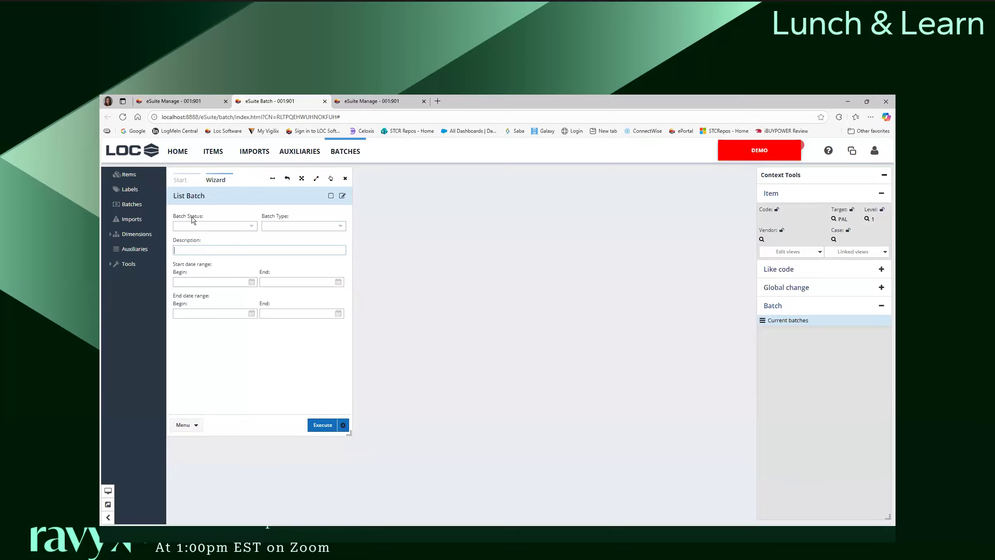
Step: List all in-store batches and return to the Batches start page
{"action": "left_click", "coordinate": [181, 179]}
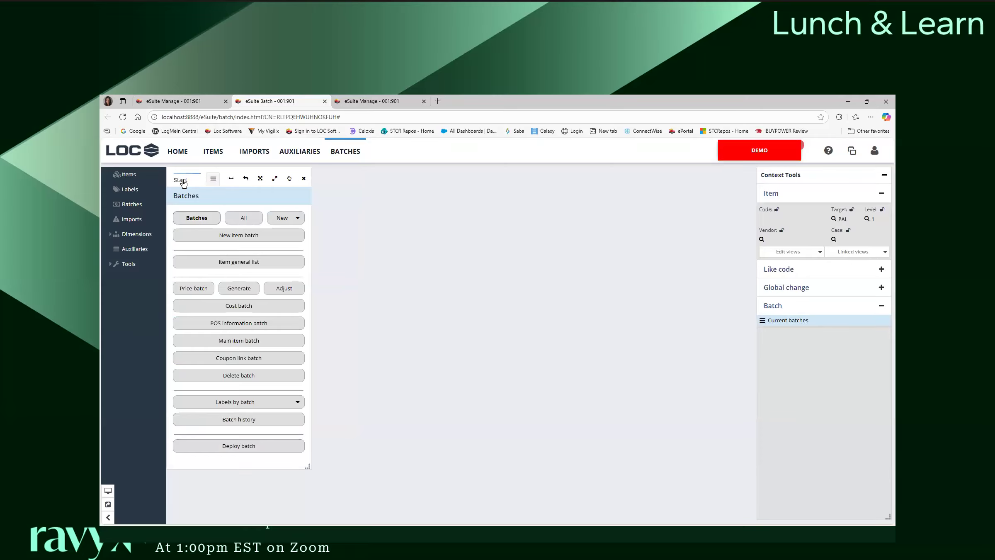
{"action": "left_click", "coordinate": [237, 224]}
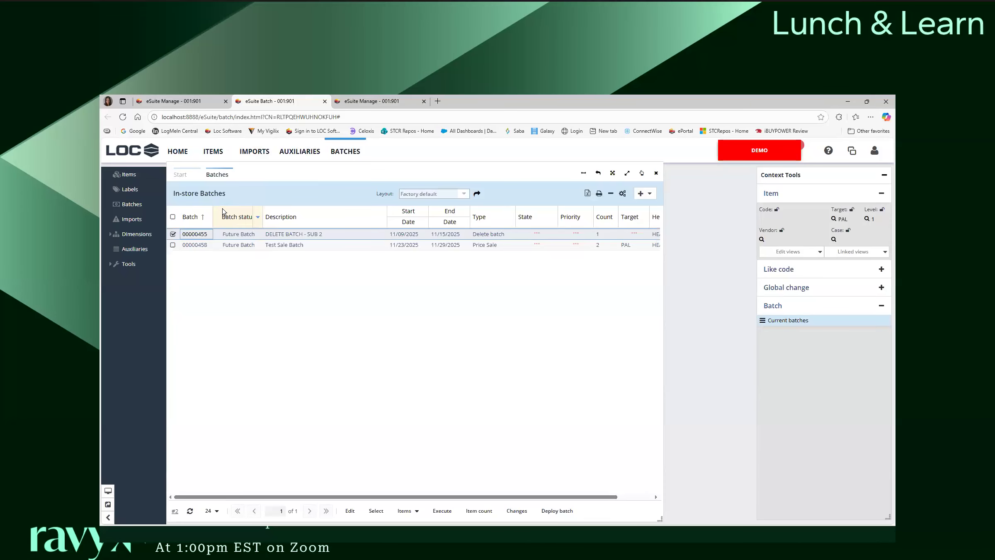
{"action": "left_click", "coordinate": [180, 174]}
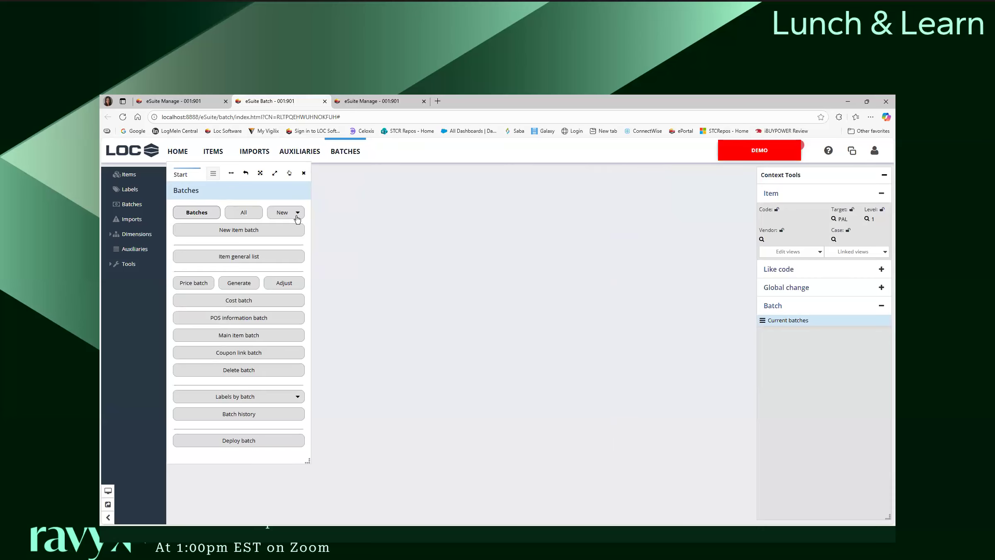
Step: Review the batch types offered for creating a new batch, without choosing one
{"action": "left_click", "coordinate": [296, 217]}
{"action": "left_click", "coordinate": [297, 214]}
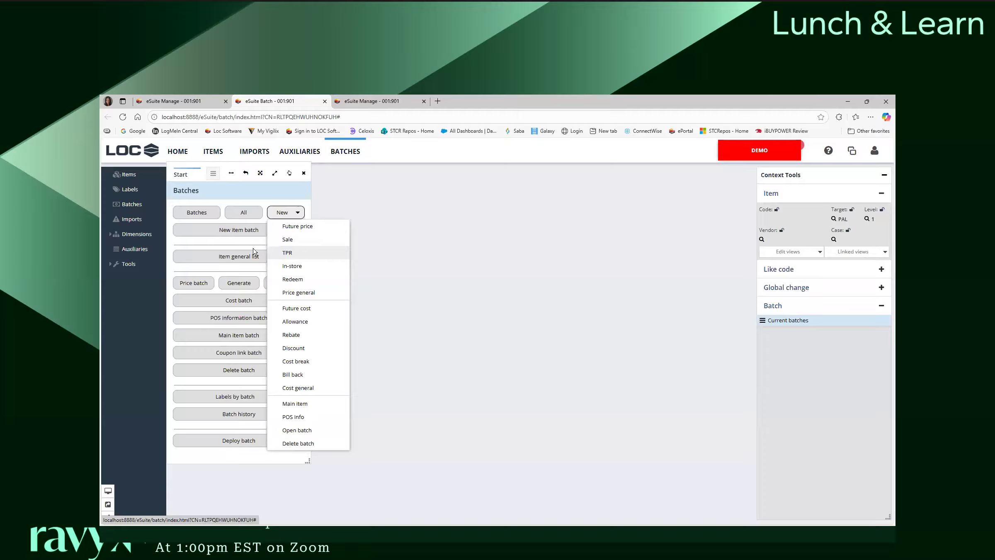
{"action": "left_click", "coordinate": [237, 246]}
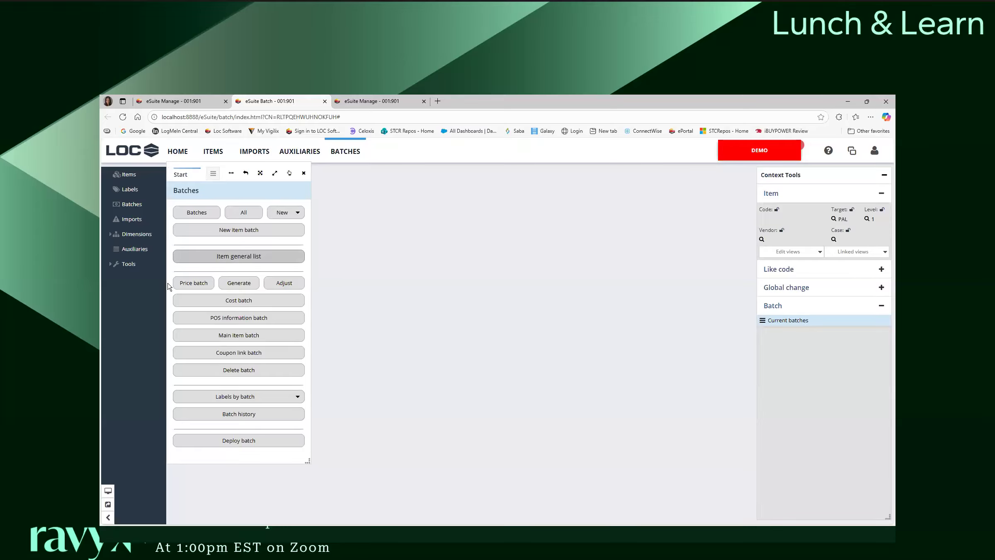
{"action": "left_click", "coordinate": [297, 212]}
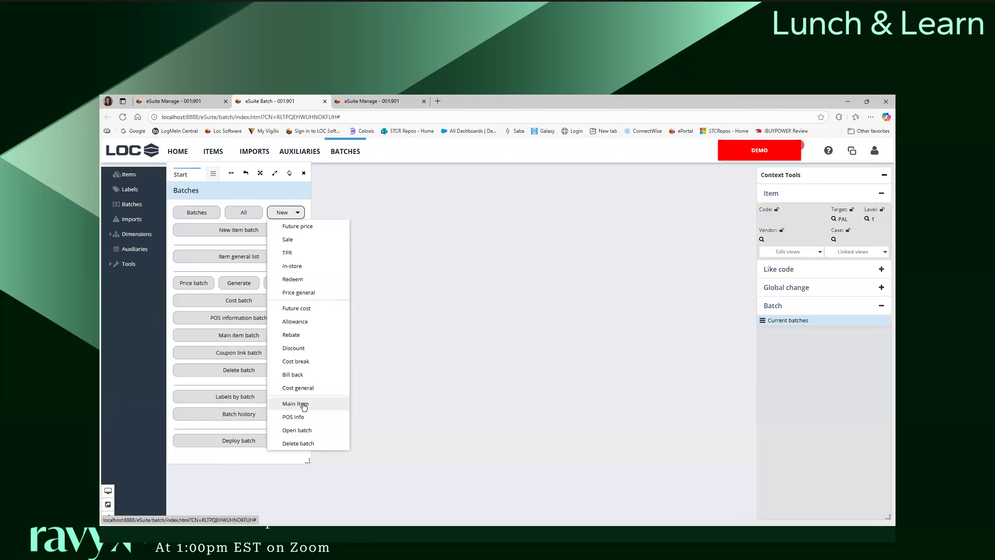
{"action": "left_click", "coordinate": [222, 383]}
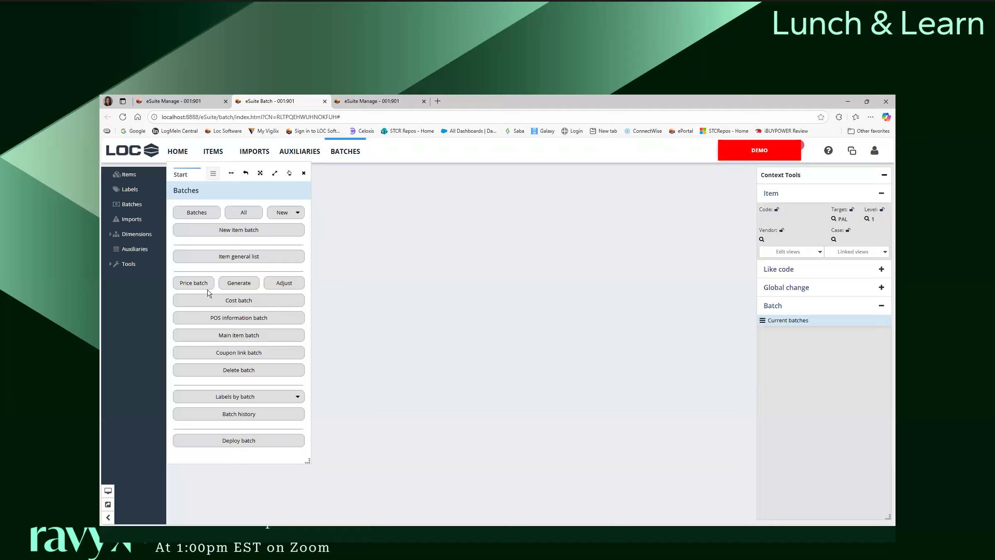
Step: Open the Cost Batch wizard and examine its search fields and additional criteria without selecting any
{"action": "left_click", "coordinate": [226, 300]}
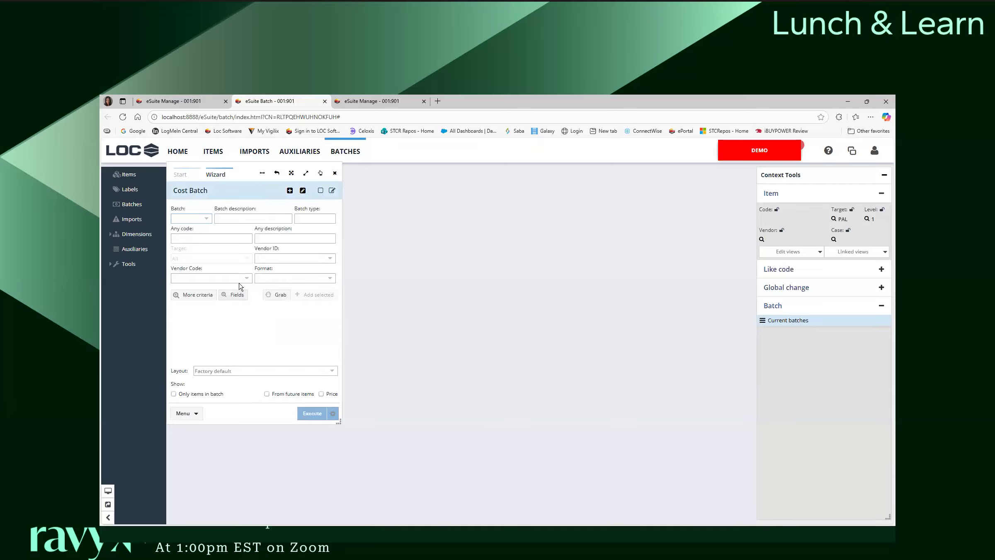
{"action": "left_click", "coordinate": [237, 217]}
{"action": "left_click", "coordinate": [220, 239]}
{"action": "left_click", "coordinate": [269, 239]}
{"action": "left_click", "coordinate": [188, 296]}
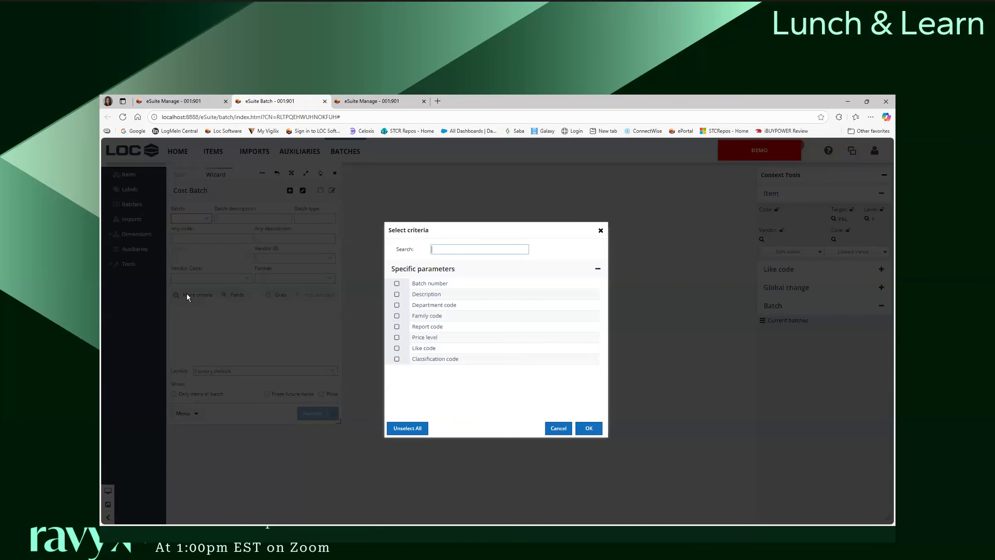
{"action": "left_click", "coordinate": [600, 230]}
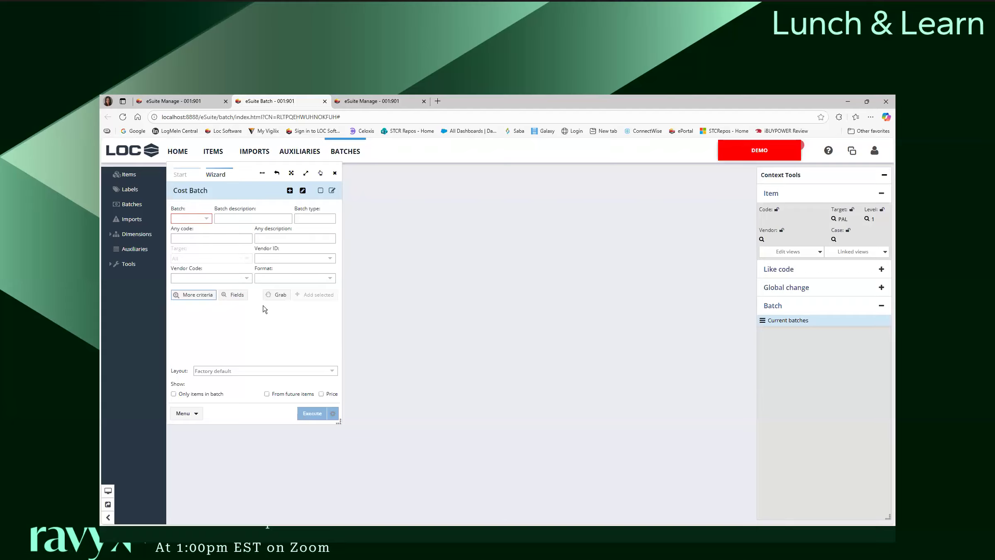
Step: View the batch types available for a new cost batch and return to the Batches start page
{"action": "left_click", "coordinate": [290, 191]}
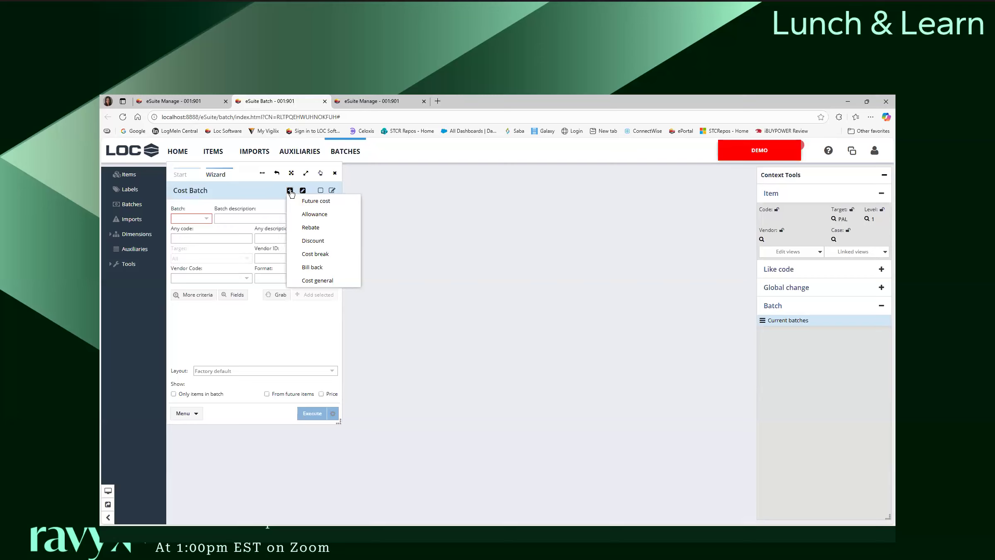
{"action": "left_click", "coordinate": [224, 328]}
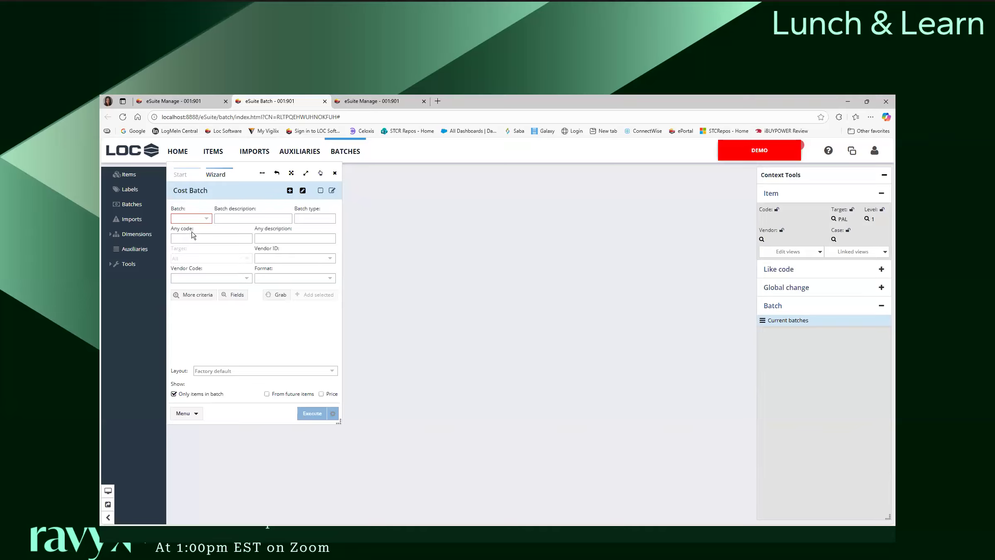
{"action": "left_click", "coordinate": [185, 173]}
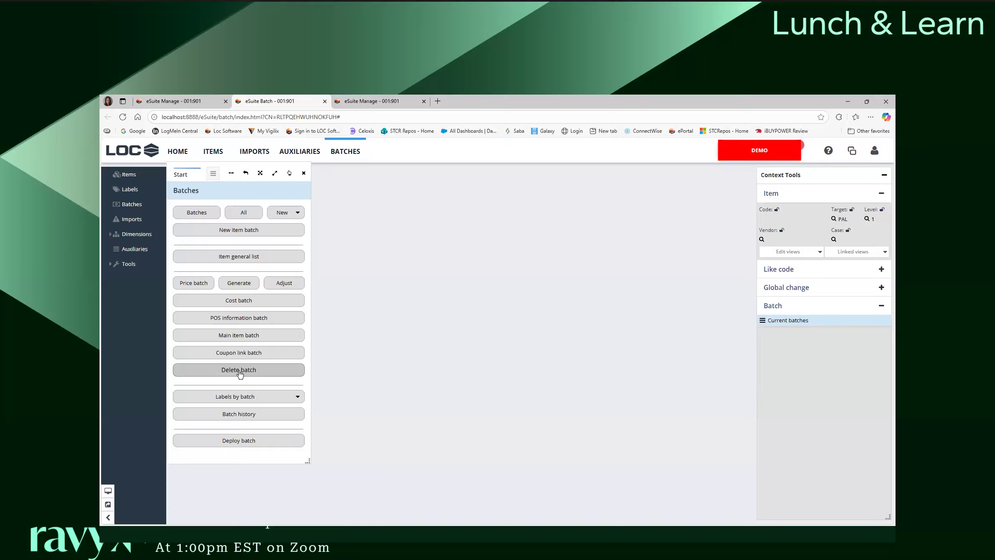
Step: Review the batch types offered for labels by batch, open the batch history tool and return to the Batches start page
{"action": "left_click", "coordinate": [246, 396]}
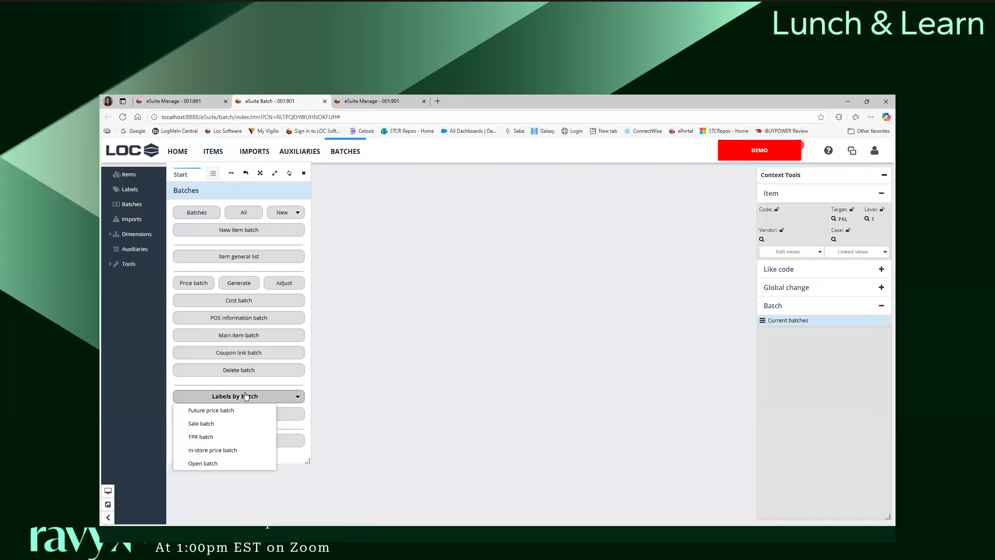
{"action": "left_click", "coordinate": [348, 382]}
{"action": "left_click", "coordinate": [241, 415]}
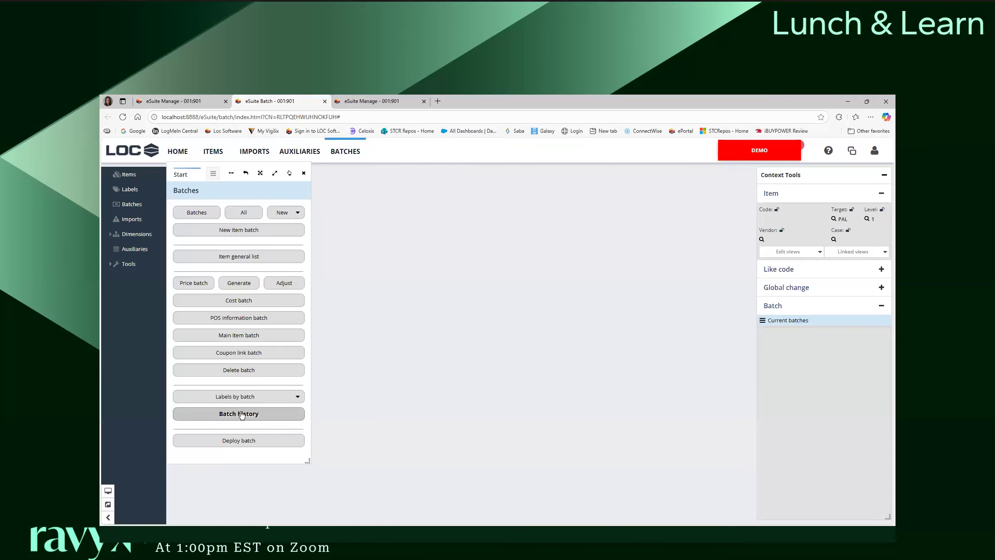
{"action": "left_click", "coordinate": [183, 174]}
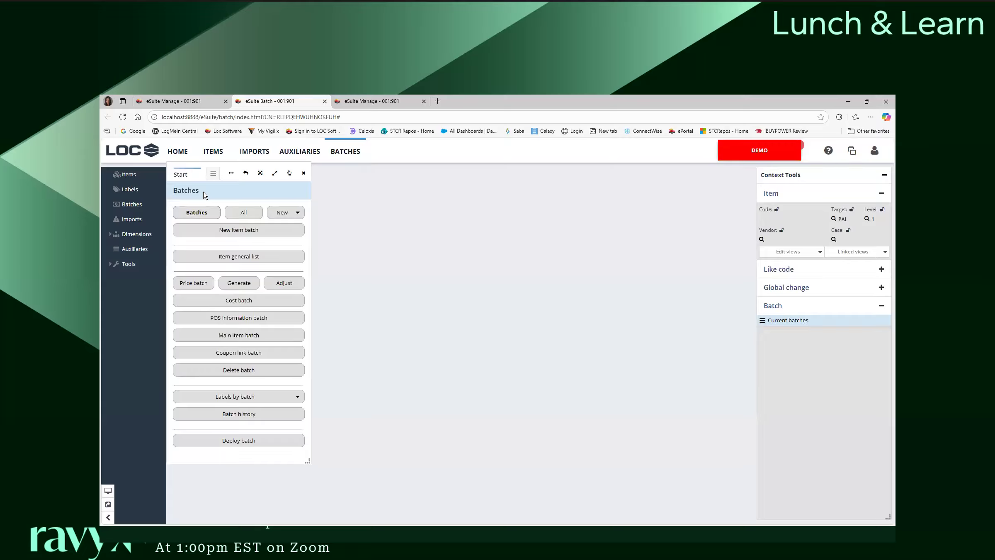
Step: Examine the Price Generate Batch and Price Adjust Batch wizards' fields and return to the Batches start page
{"action": "left_click", "coordinate": [248, 283]}
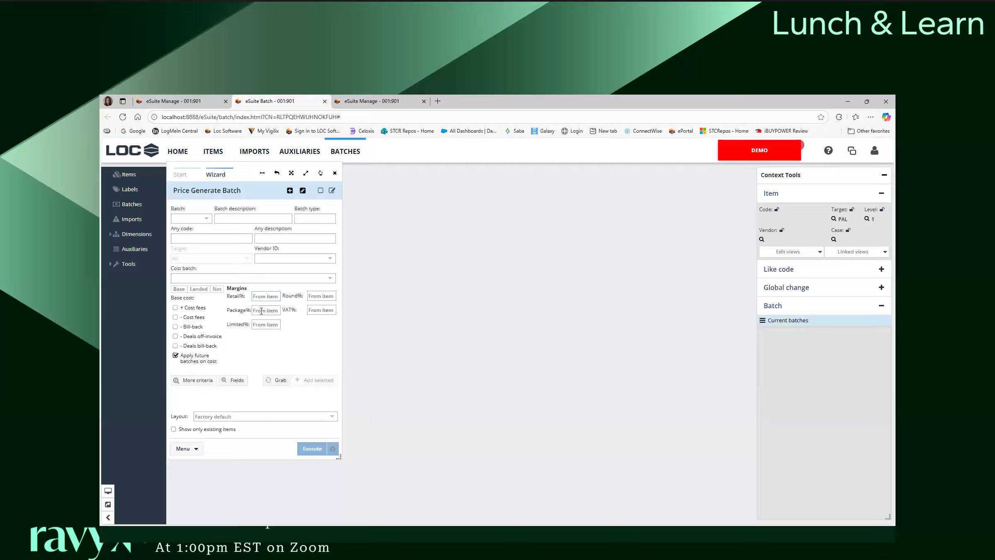
{"action": "left_click", "coordinate": [185, 176]}
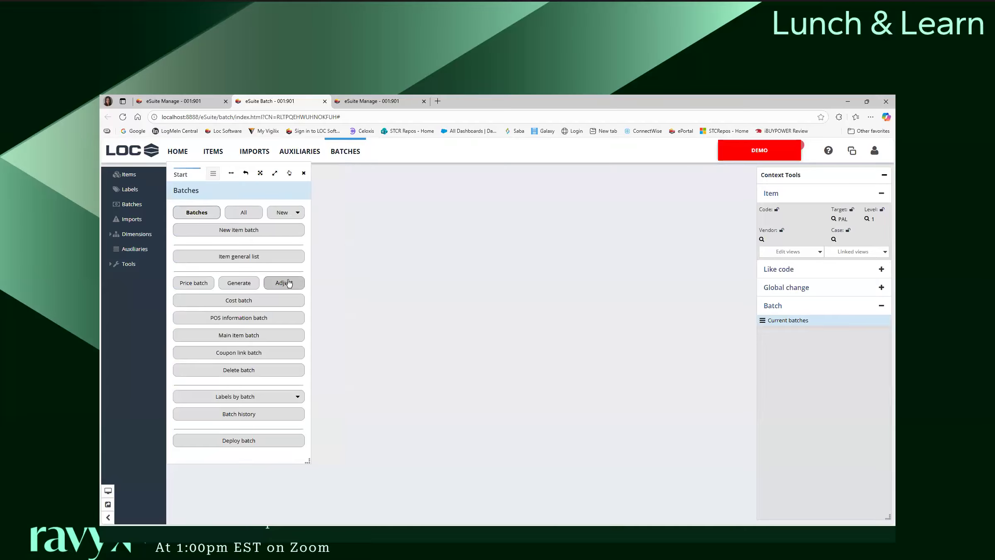
{"action": "left_click", "coordinate": [287, 282]}
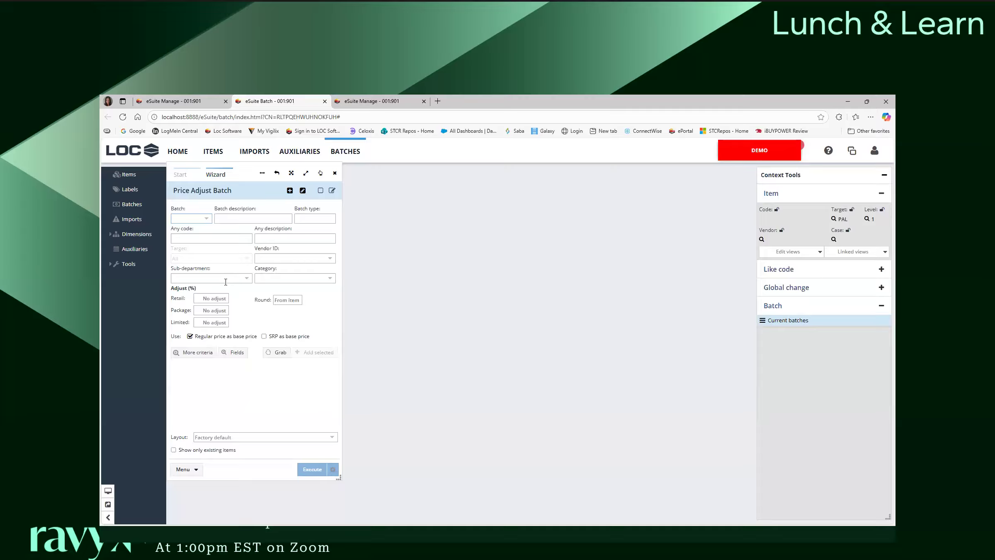
{"action": "left_click", "coordinate": [178, 176]}
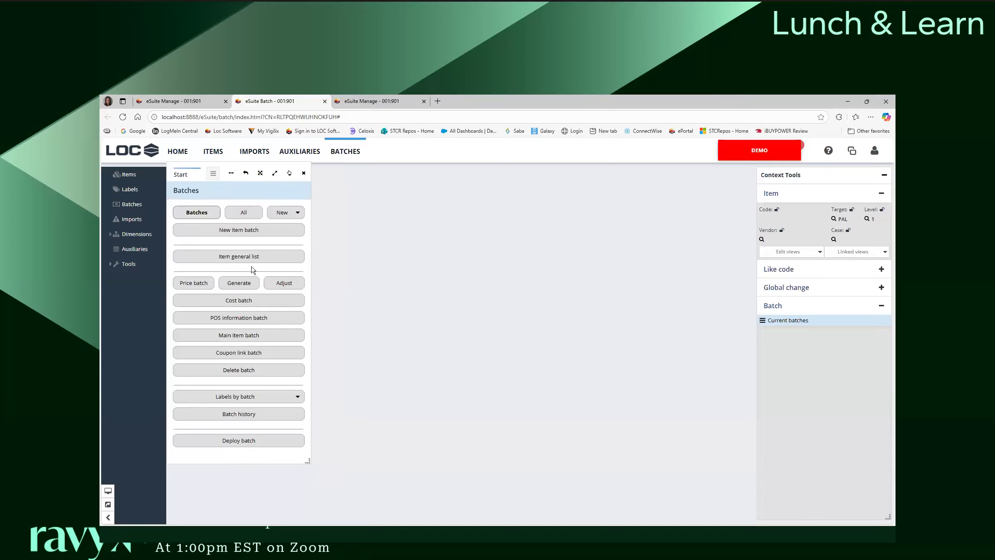
Step: Start a new Sale batch from the Price Batch wizard with the description "Sales Batch 11/23-11/29"
{"action": "left_click", "coordinate": [209, 281]}
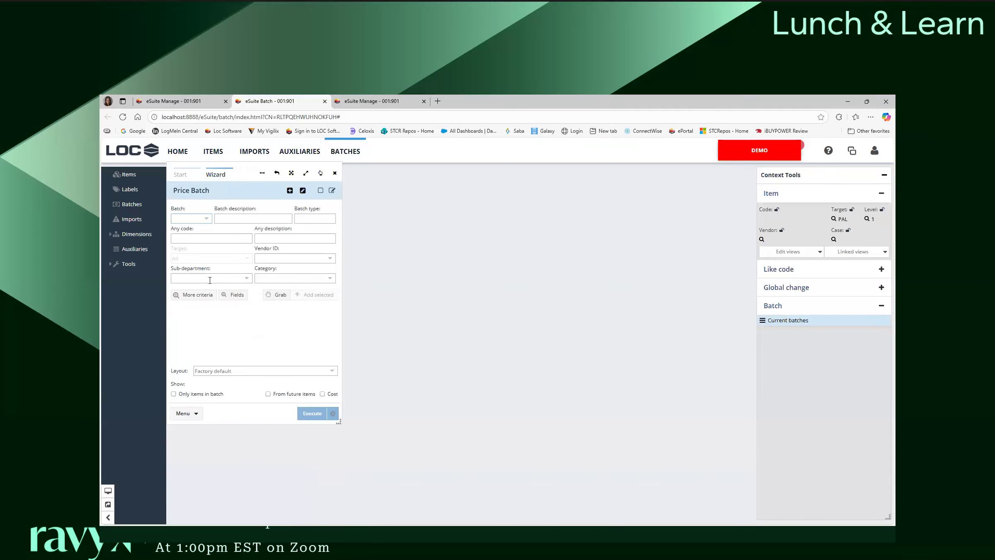
{"action": "left_click", "coordinate": [290, 192]}
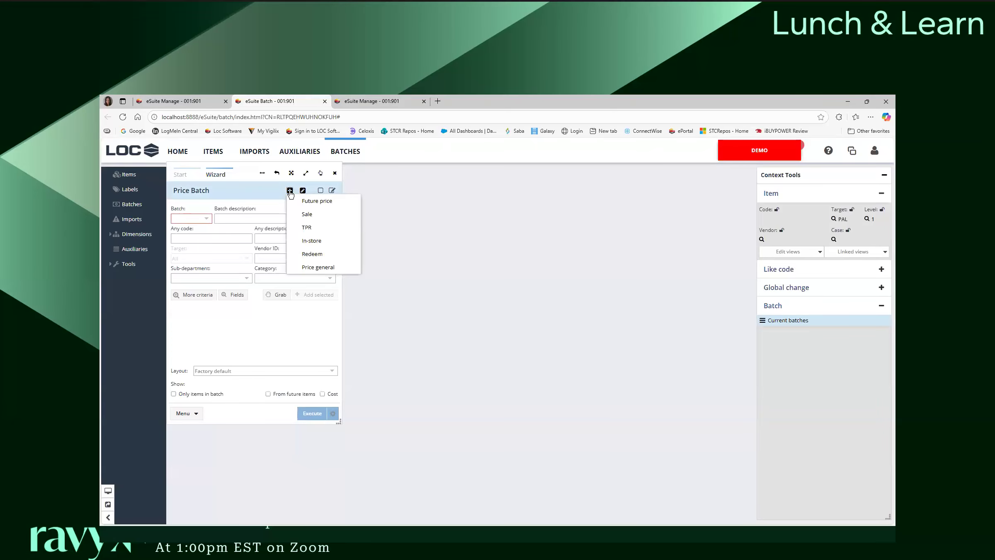
{"action": "left_click", "coordinate": [308, 218]}
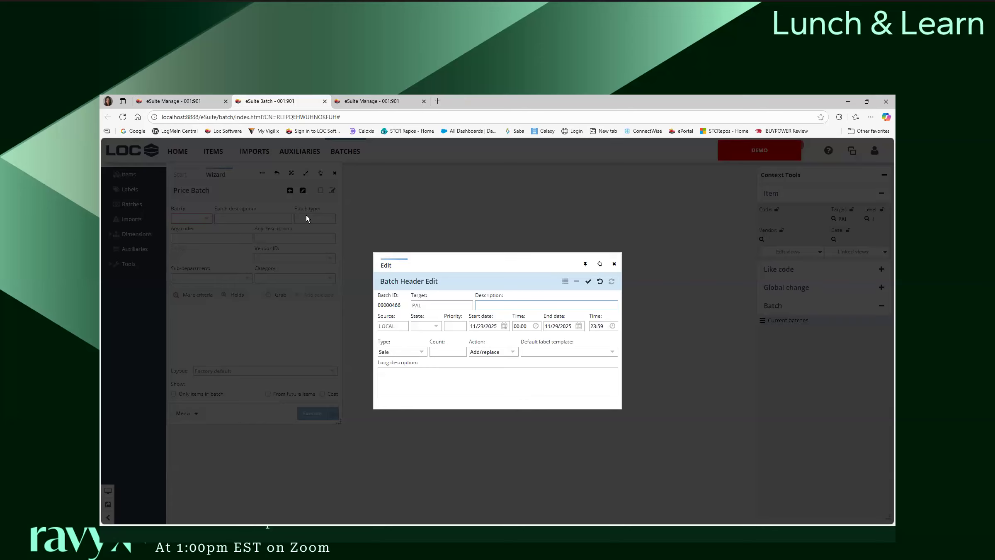
{"action": "type", "text": "Sales Batch 11/23-11/29"}
{"action": "left_click", "coordinate": [435, 307]}
{"action": "key", "text": "BackSpace"}
{"action": "left_click", "coordinate": [433, 307]}
{"action": "key", "text": "Tab"}
Step: Review the state, priority, type, action and default label template settings in the batch header without changing them
{"action": "left_click", "coordinate": [436, 326]}
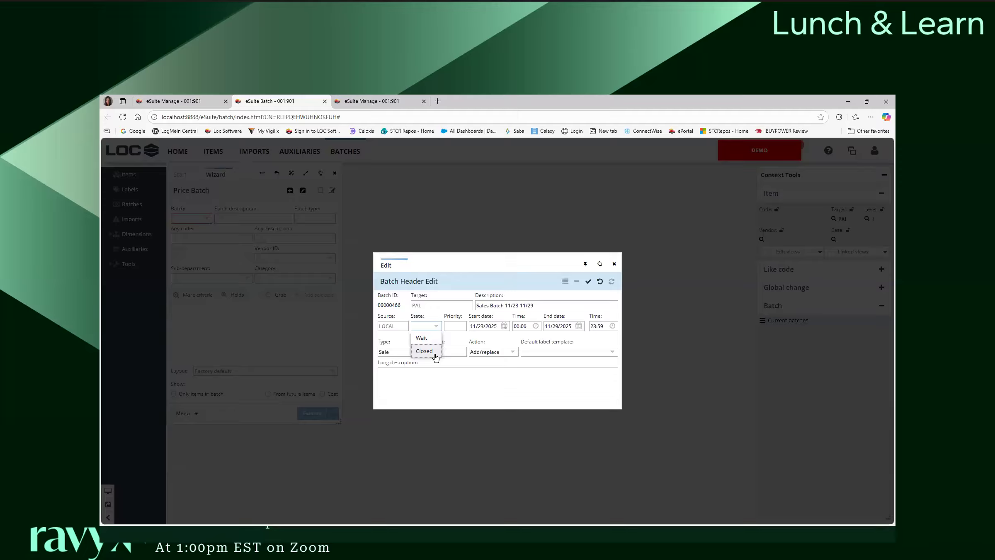
{"action": "left_click", "coordinate": [455, 325]}
{"action": "left_click", "coordinate": [421, 353]}
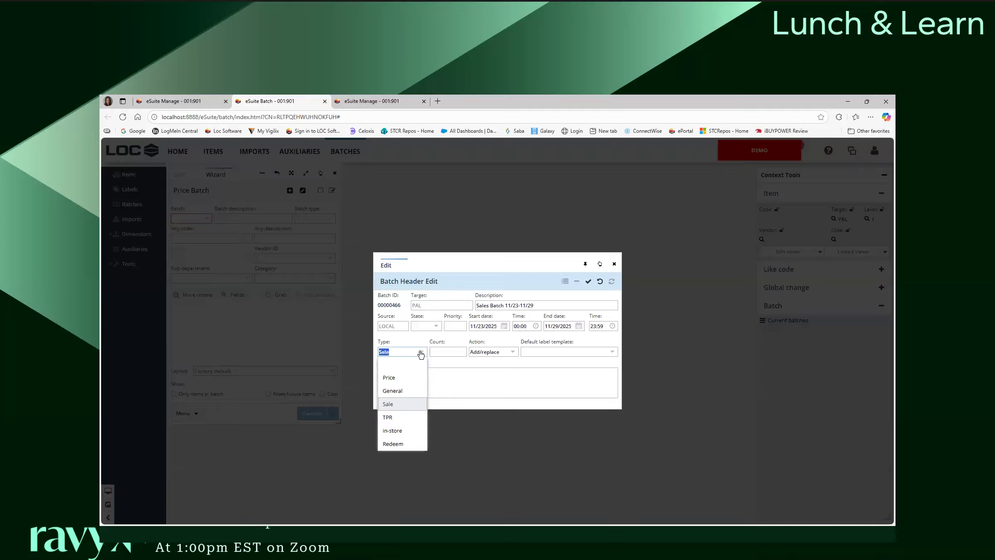
{"action": "left_click", "coordinate": [565, 391]}
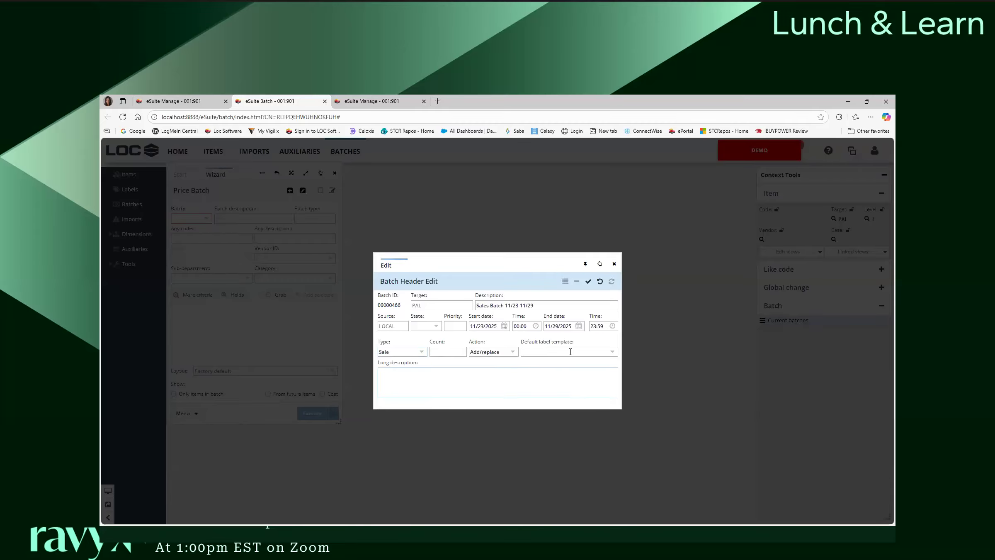
{"action": "left_click", "coordinate": [485, 350]}
{"action": "left_click", "coordinate": [610, 353]}
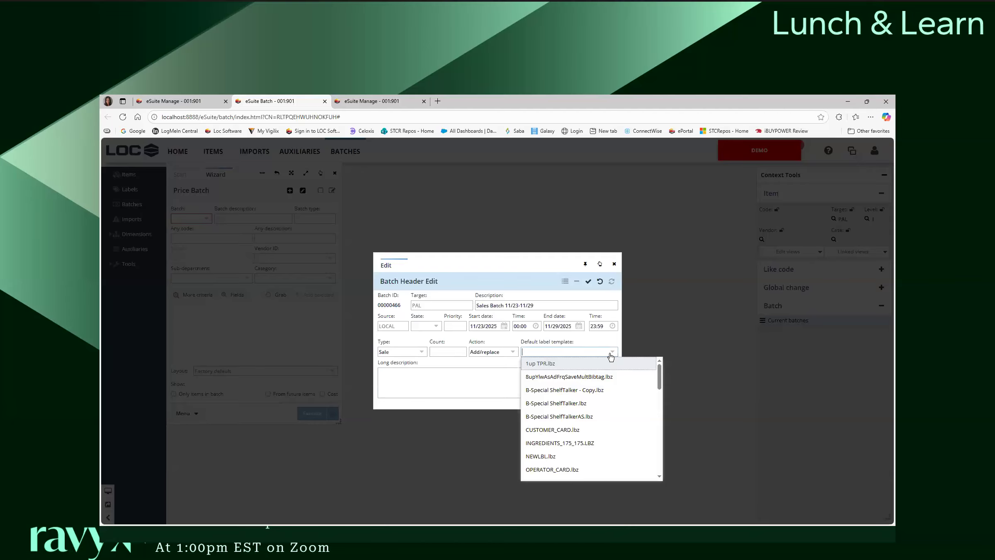
{"action": "left_click", "coordinate": [611, 354]}
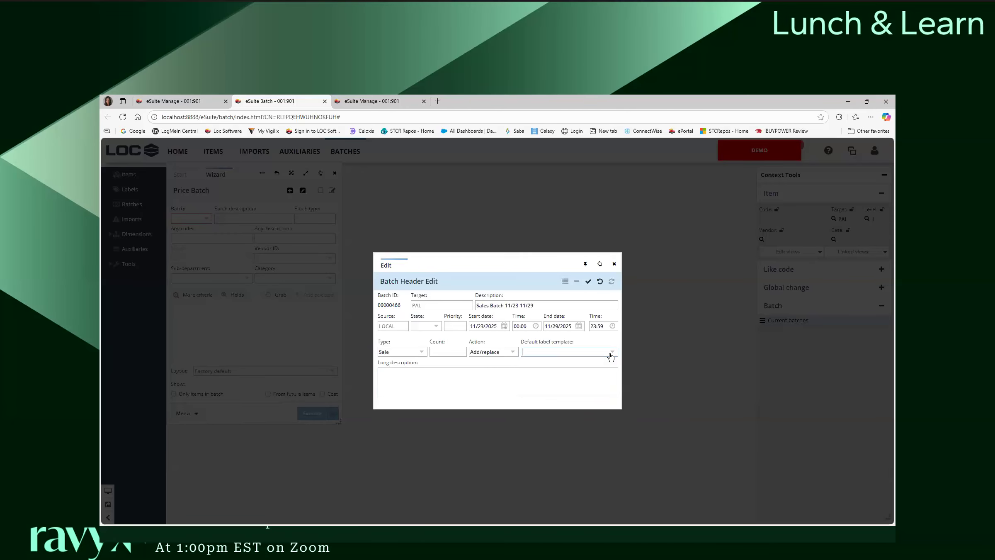
Step: Save the sale batch header and set the wizard's sub-department filter to 30 : Cookies
{"action": "left_click", "coordinate": [589, 282]}
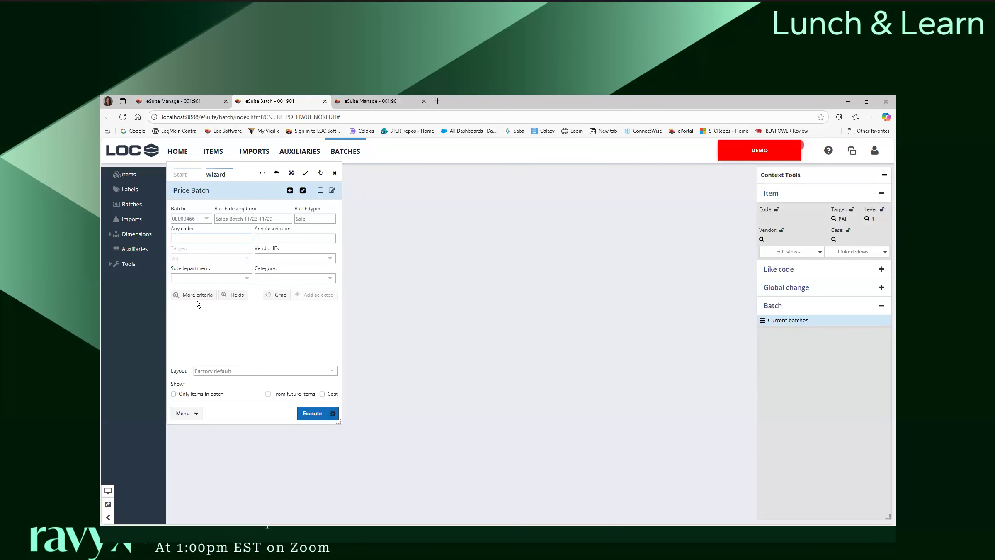
{"action": "left_click", "coordinate": [246, 279]}
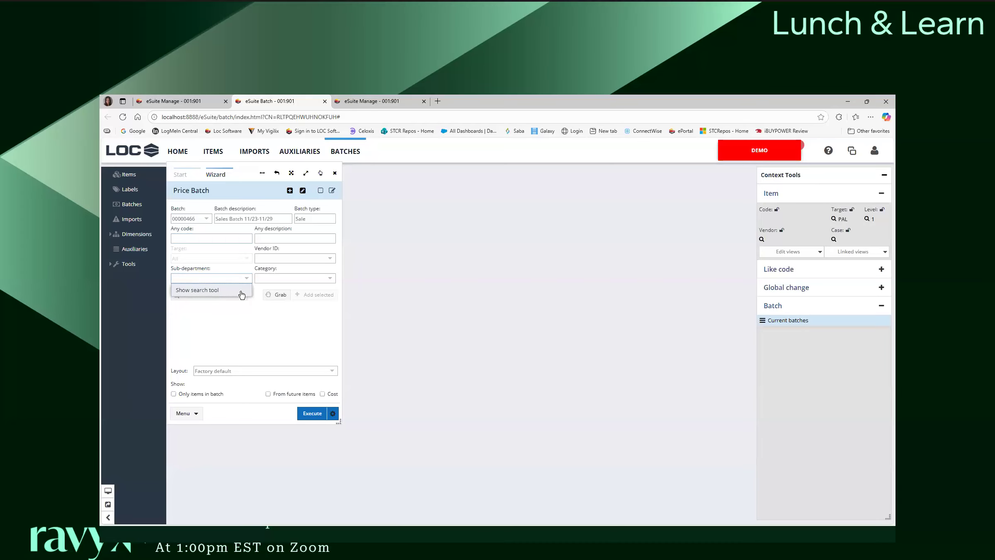
{"action": "left_click", "coordinate": [242, 293]}
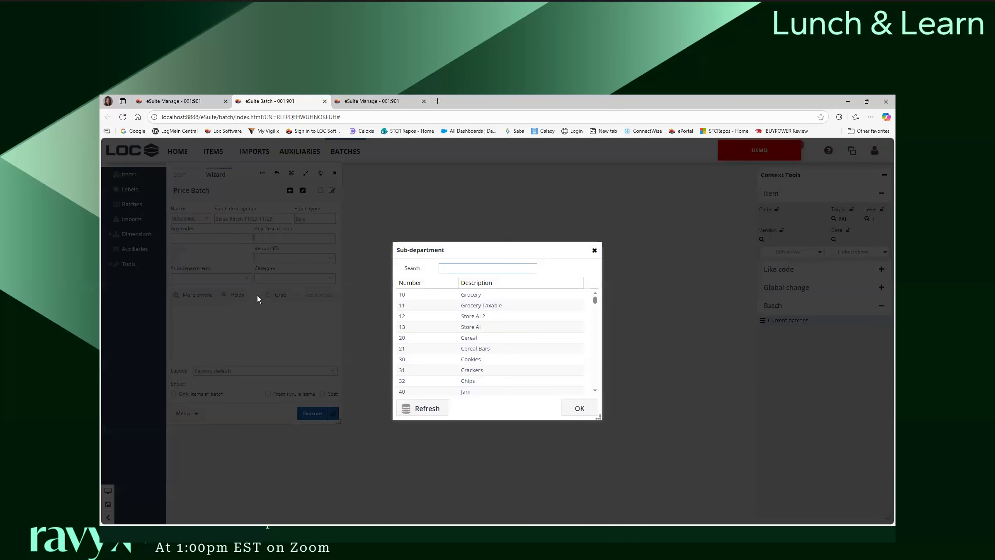
{"action": "left_click", "coordinate": [450, 362]}
{"action": "left_click", "coordinate": [576, 409]}
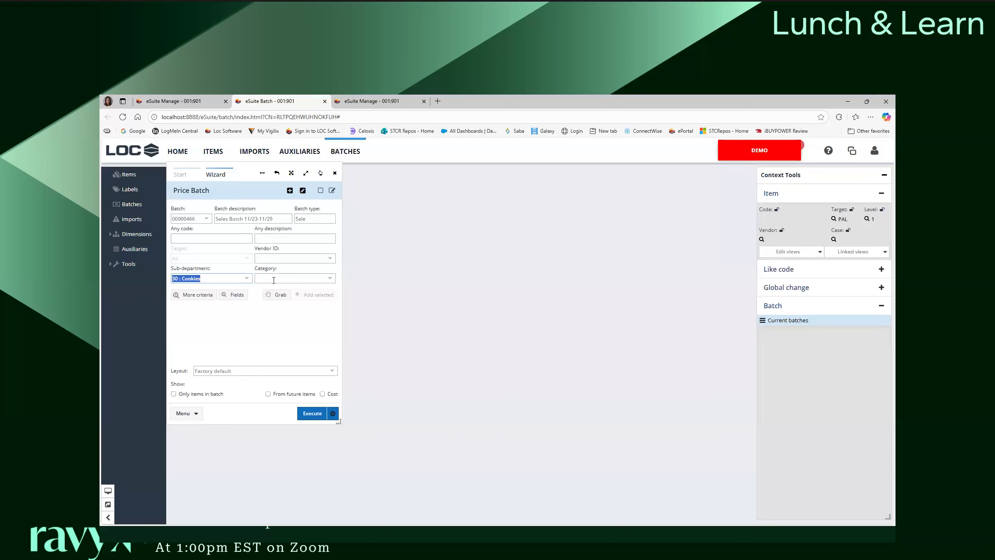
Step: Examine the category list and the additional search criteria of the Price Batch wizard without selecting any
{"action": "left_click", "coordinate": [330, 278]}
{"action": "left_click", "coordinate": [328, 292]}
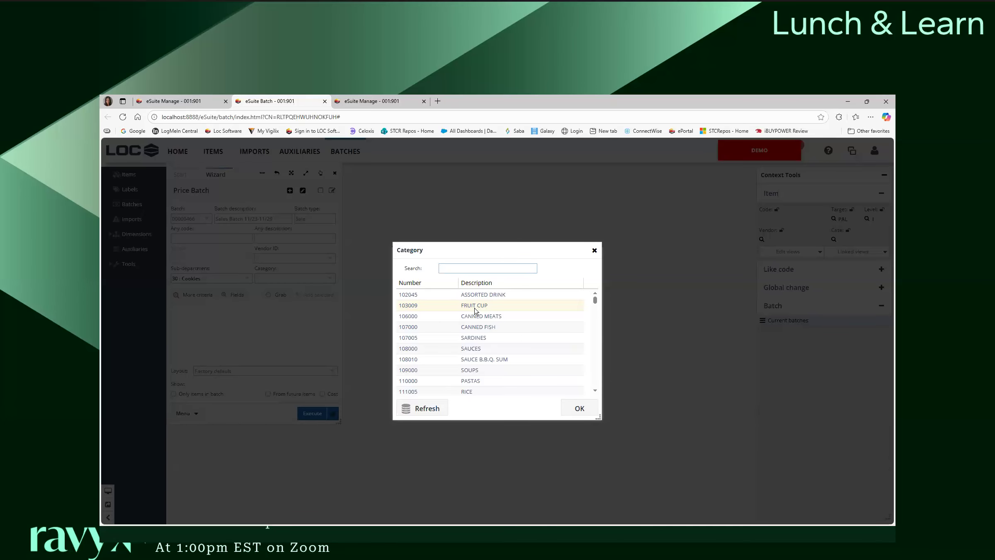
{"action": "left_click", "coordinate": [594, 251]}
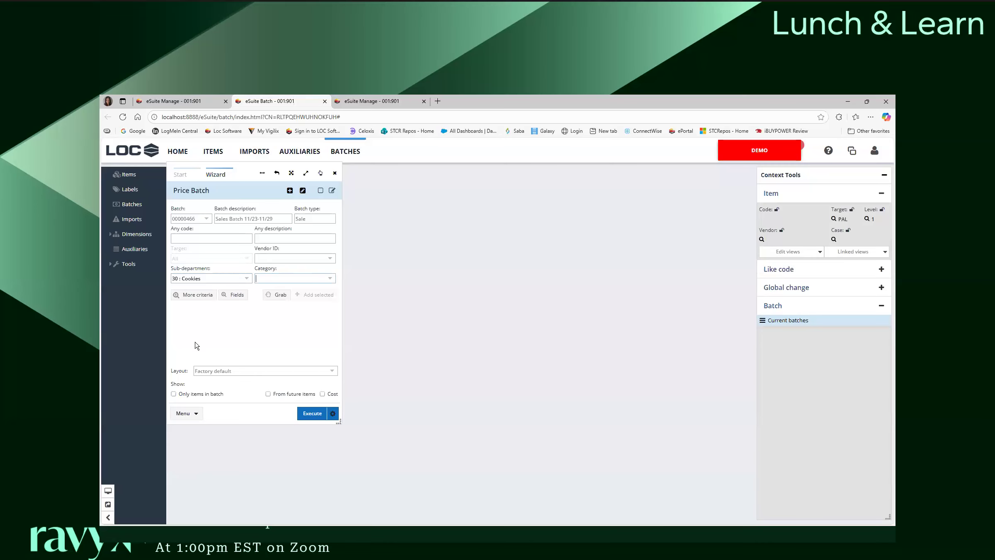
{"action": "left_click", "coordinate": [203, 298]}
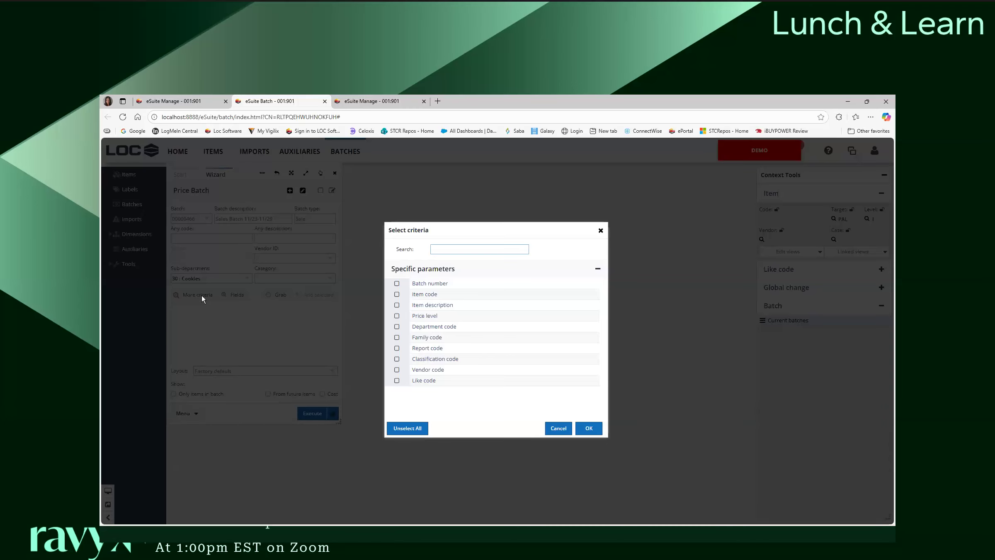
{"action": "left_click", "coordinate": [600, 230]}
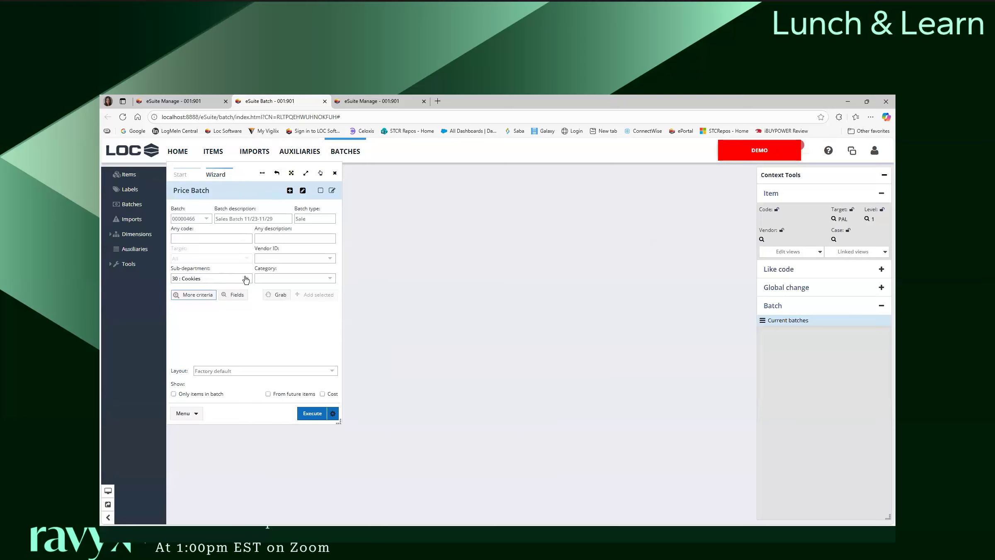
Step: Select the 30 : Cookies sub-department again and execute the Price Batch wizard to open the batch's item list
{"action": "left_click", "coordinate": [248, 282]}
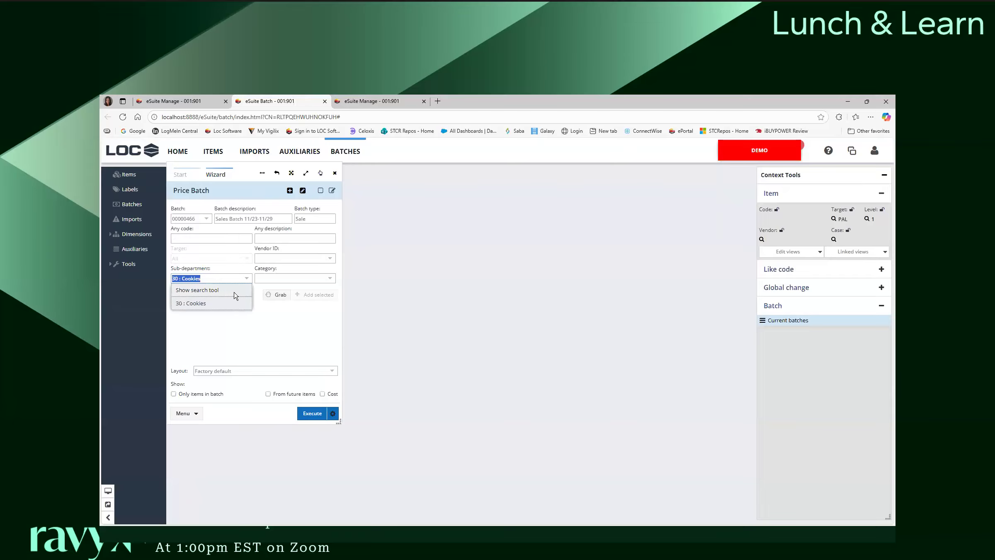
{"action": "left_click", "coordinate": [235, 296]}
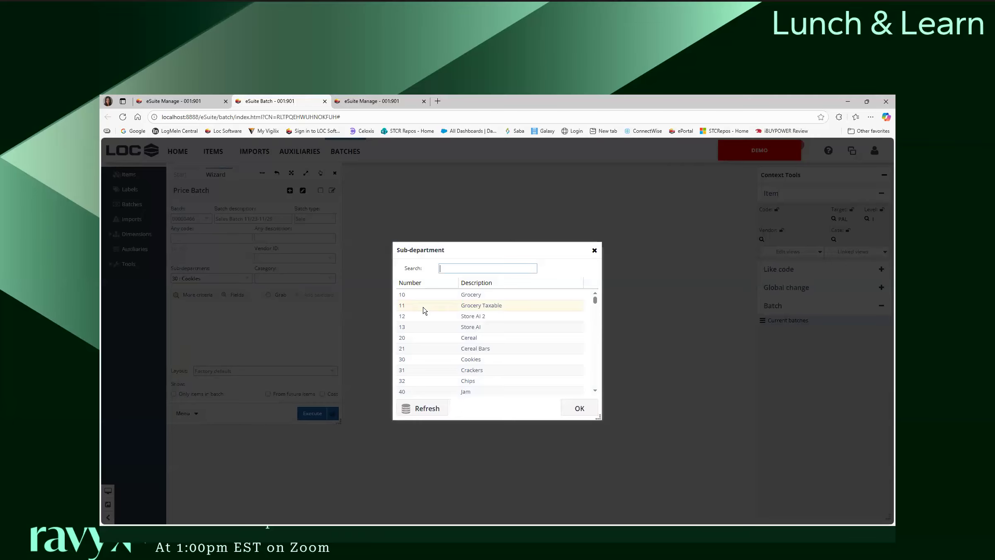
{"action": "left_click", "coordinate": [448, 359]}
{"action": "left_click", "coordinate": [561, 411]}
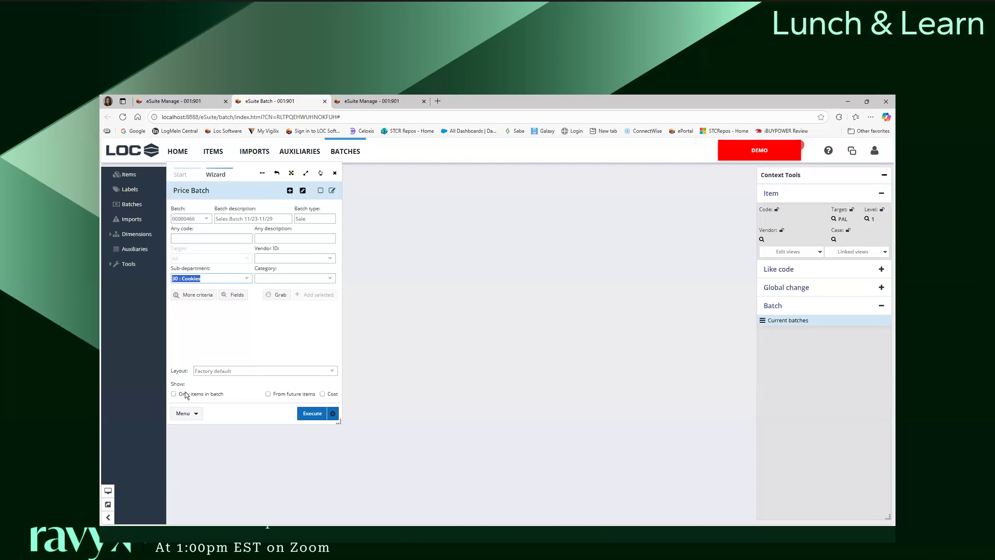
{"action": "left_click", "coordinate": [308, 418]}
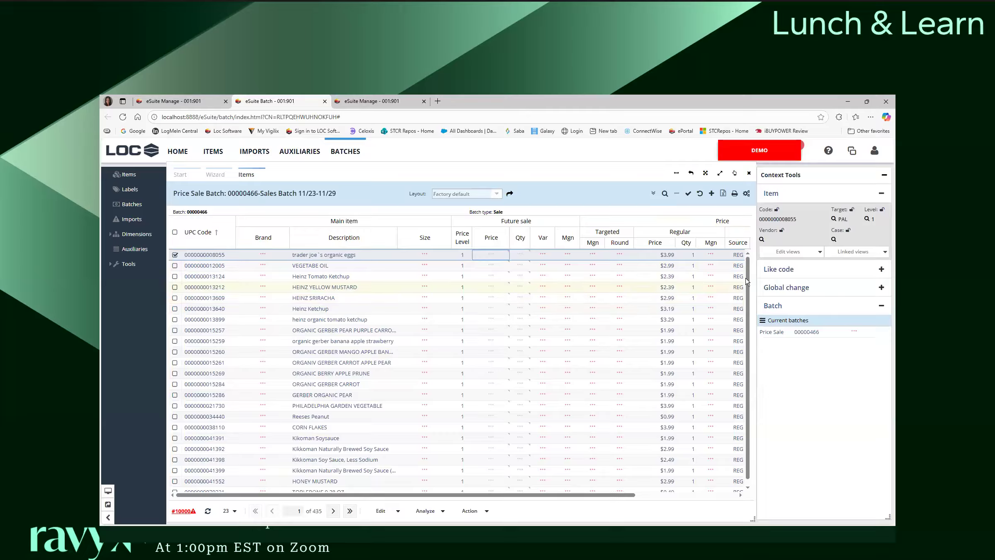
Step: Hide the Active and Target columns of the Price group in the sale batch's item grid
{"action": "left_click_drag", "start_coordinate": [609, 496], "coordinate": [575, 496]}
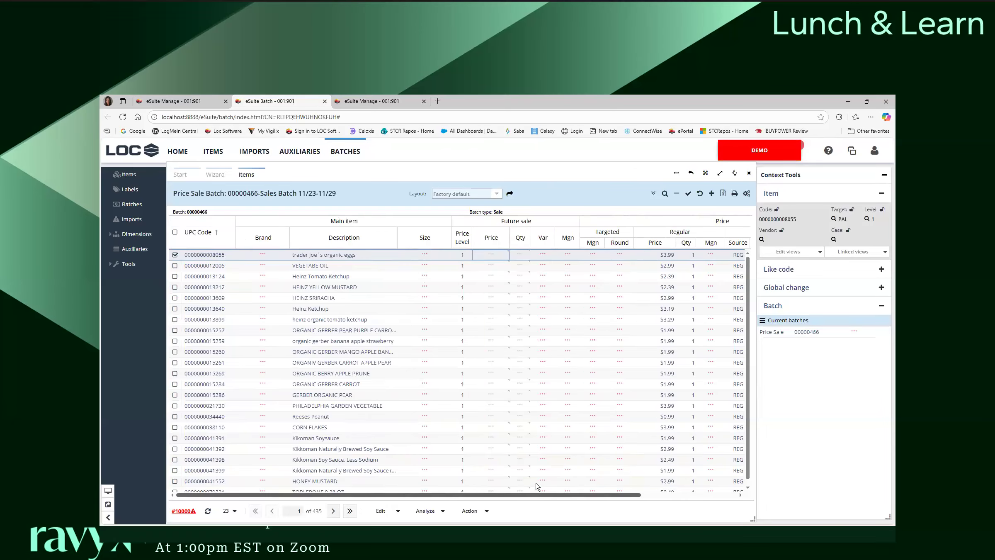
{"action": "left_click", "coordinate": [575, 239]}
{"action": "mouse_move", "coordinate": [609, 312]}
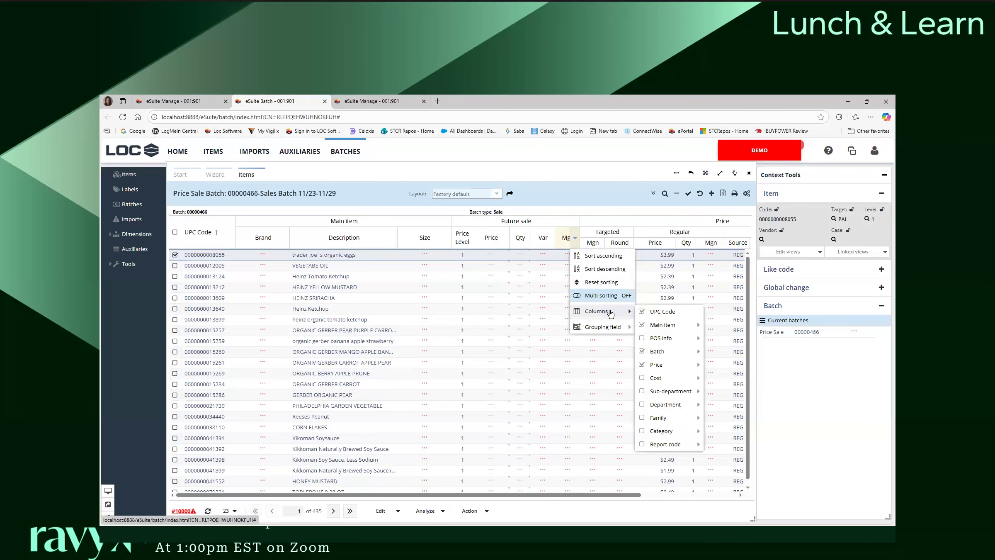
{"action": "mouse_move", "coordinate": [676, 367]}
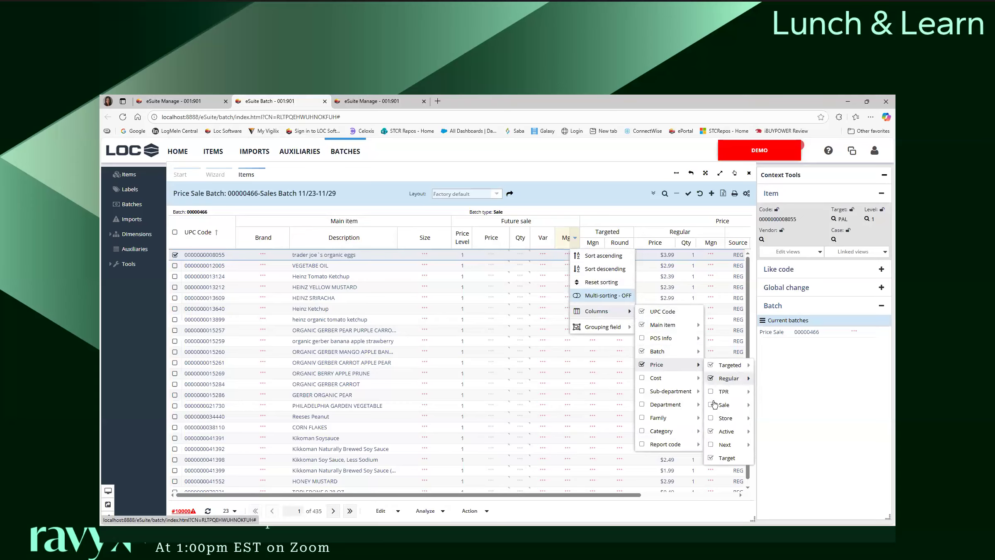
{"action": "left_click", "coordinate": [711, 432]}
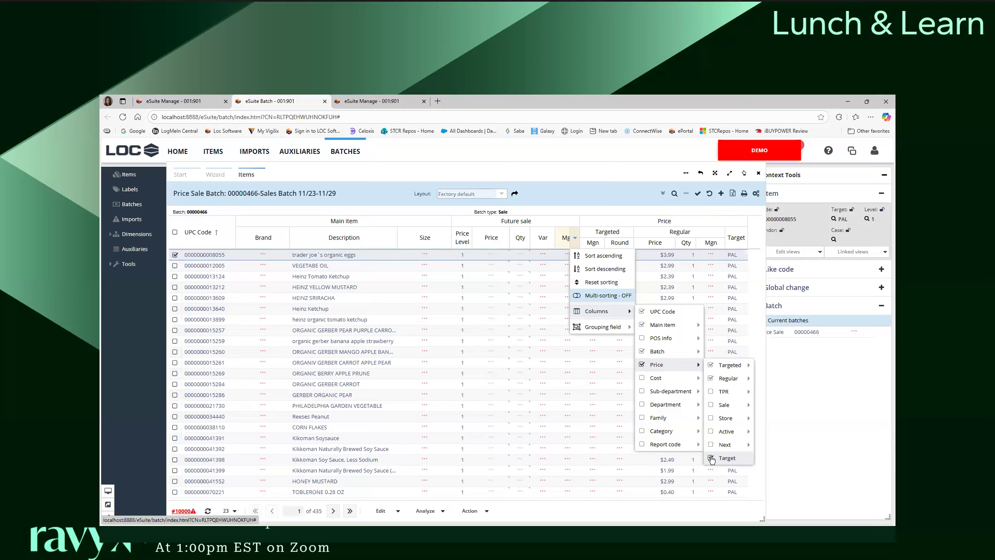
{"action": "left_click", "coordinate": [711, 458]}
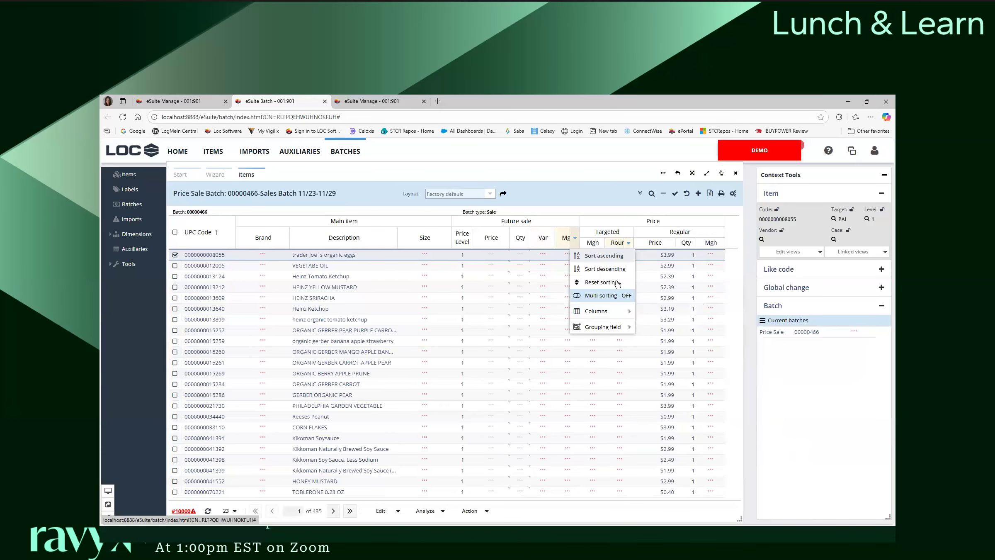
{"action": "mouse_move", "coordinate": [618, 313]}
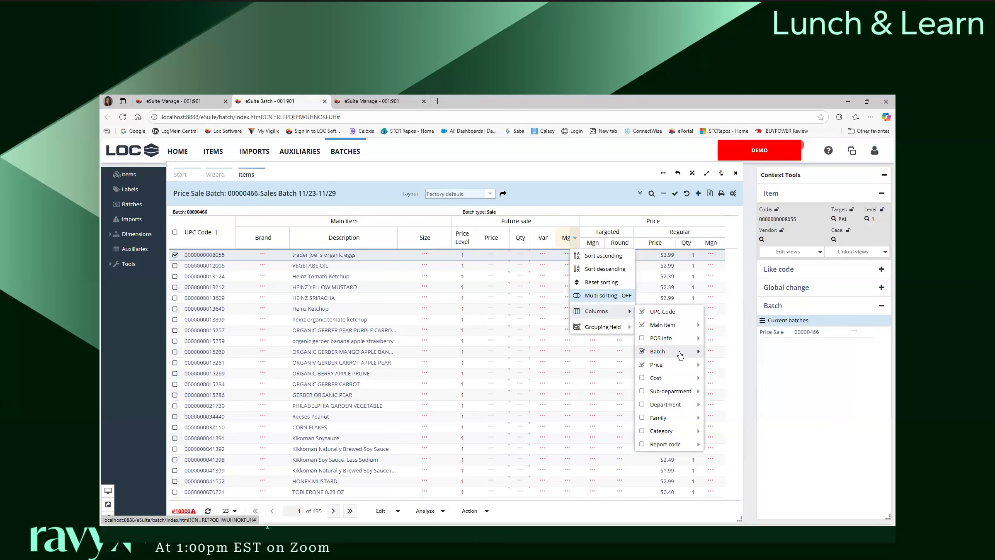
{"action": "mouse_move", "coordinate": [681, 365]}
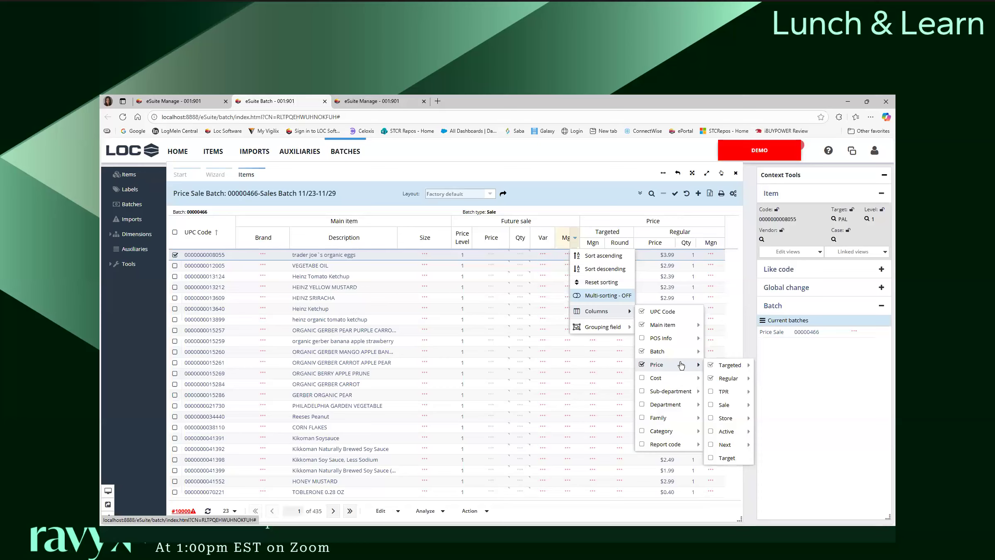
{"action": "left_click", "coordinate": [554, 187]}
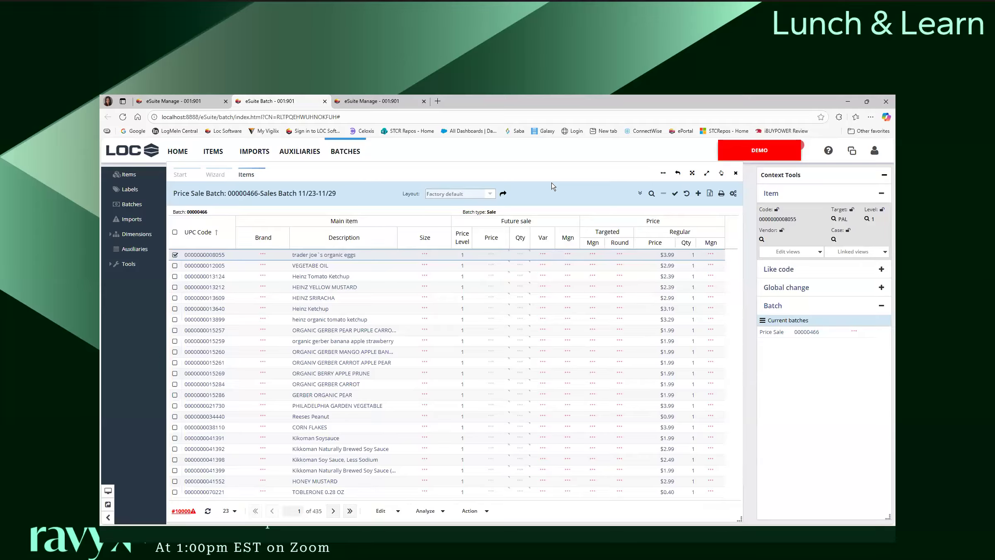
Step: Set the future sale price of VEGETABE OIL to $2.00
{"action": "left_click", "coordinate": [732, 195]}
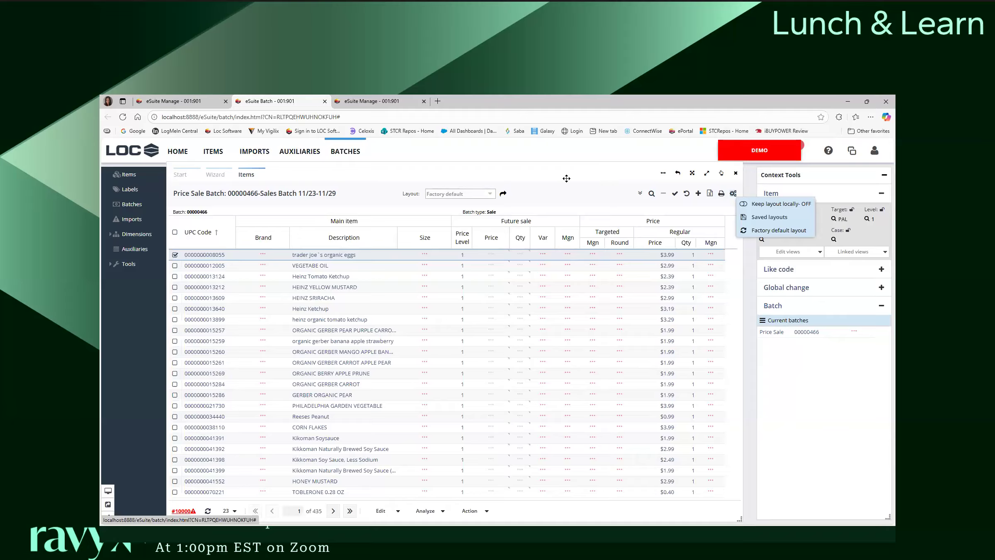
{"action": "left_click", "coordinate": [501, 256]}
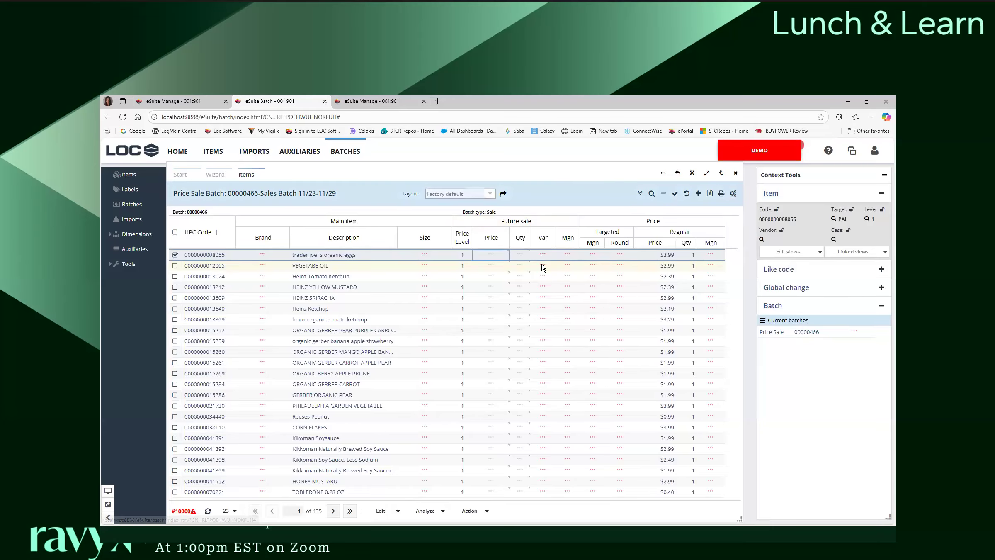
{"action": "left_click", "coordinate": [495, 256]}
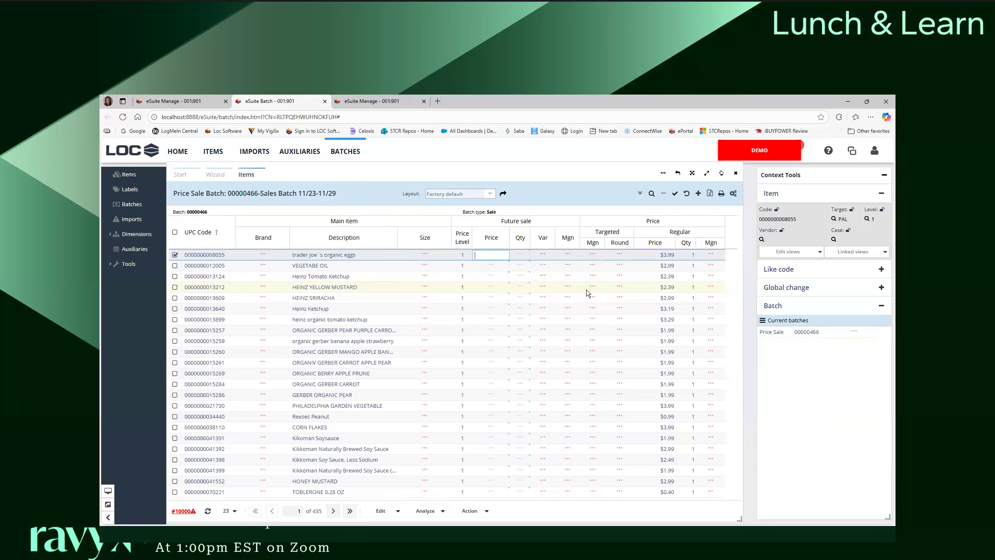
{"action": "left_click", "coordinate": [480, 265]}
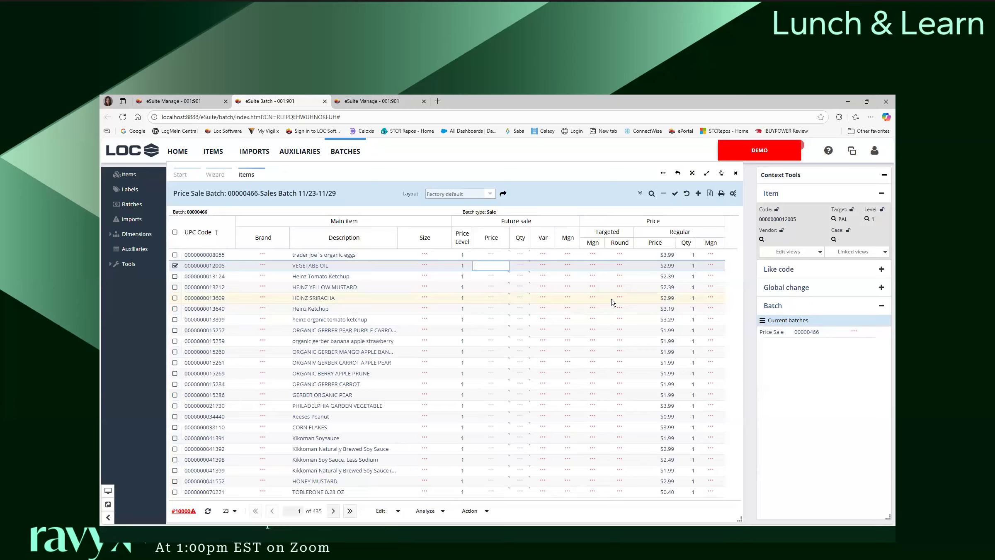
{"action": "type", "text": "2.00"}
{"action": "key", "text": "Tab"}
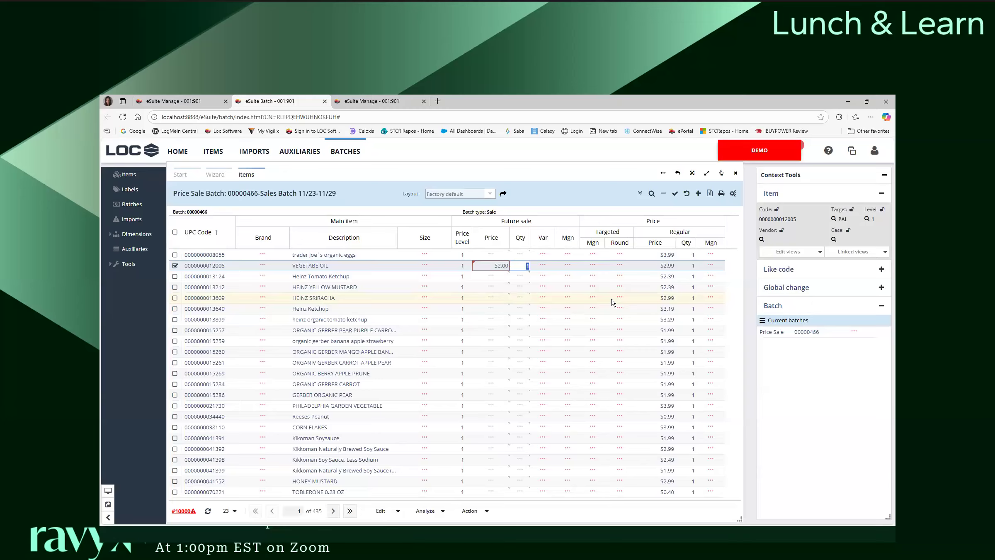
Step: Set the future sale prices of Heinz Tomato Ketchup and HEINZ YELLOW MUSTARD to $2.00 each, with quantity 1
{"action": "key", "text": "Return"}
{"action": "type", "text": "2.00"}
{"action": "key", "text": "Tab"}
{"action": "key", "text": "Return"}
{"action": "type", "text": "2.00"}
{"action": "key", "text": "Tab"}
{"action": "key", "text": "Return"}
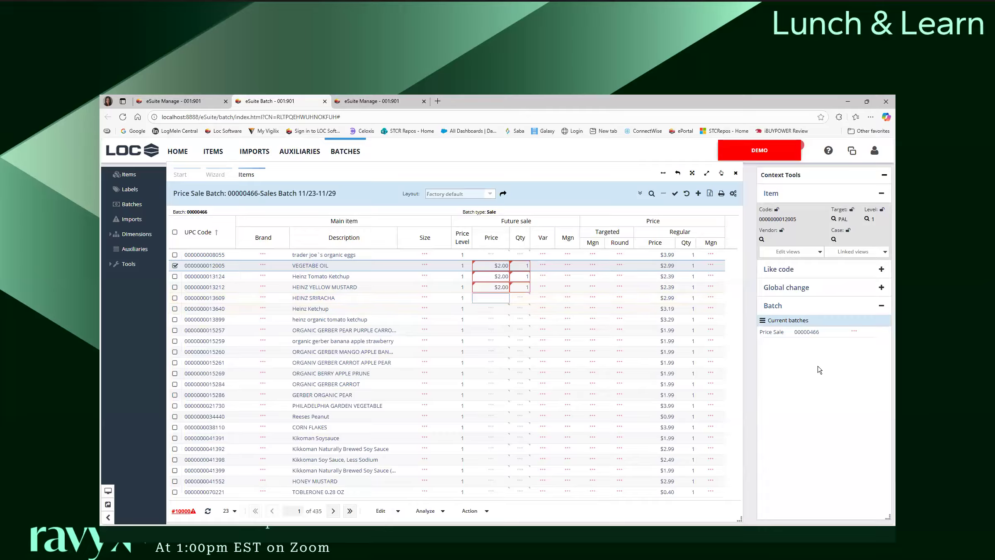
Step: Set the future sale price of HEINZ SRIRACHA to $2.50 and save the entered sale prices
{"action": "type", "text": "3.00"}
{"action": "key", "text": "BackSpace"}
{"action": "type", "text": "2.50"}
{"action": "key", "text": "Return"}
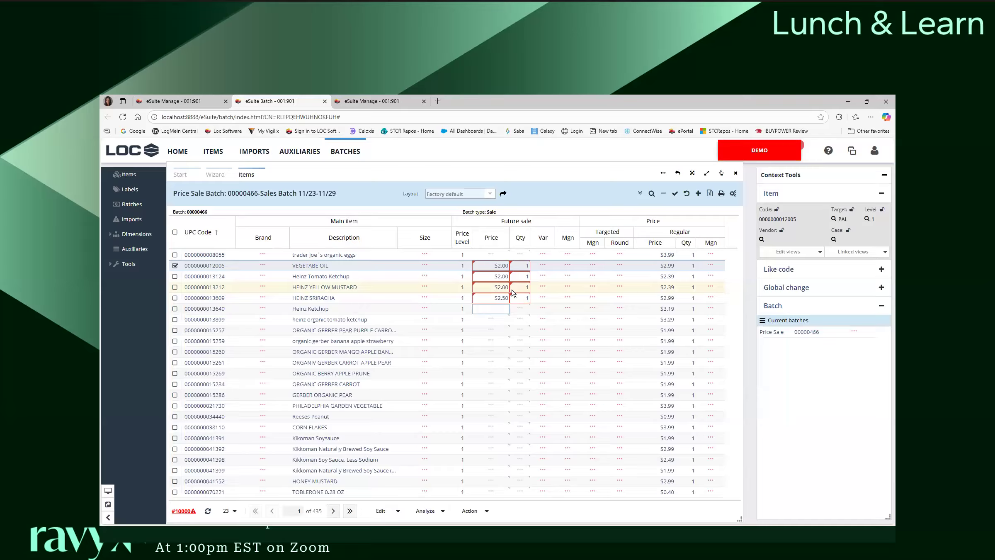
{"action": "key", "text": "Tab"}
{"action": "key", "text": "Tab"}
{"action": "key", "text": "Tab"}
{"action": "key", "text": "Tab"}
{"action": "key", "text": "Tab"}
{"action": "key", "text": "Tab"}
{"action": "key", "text": "Tab"}
{"action": "left_click", "coordinate": [675, 193]}
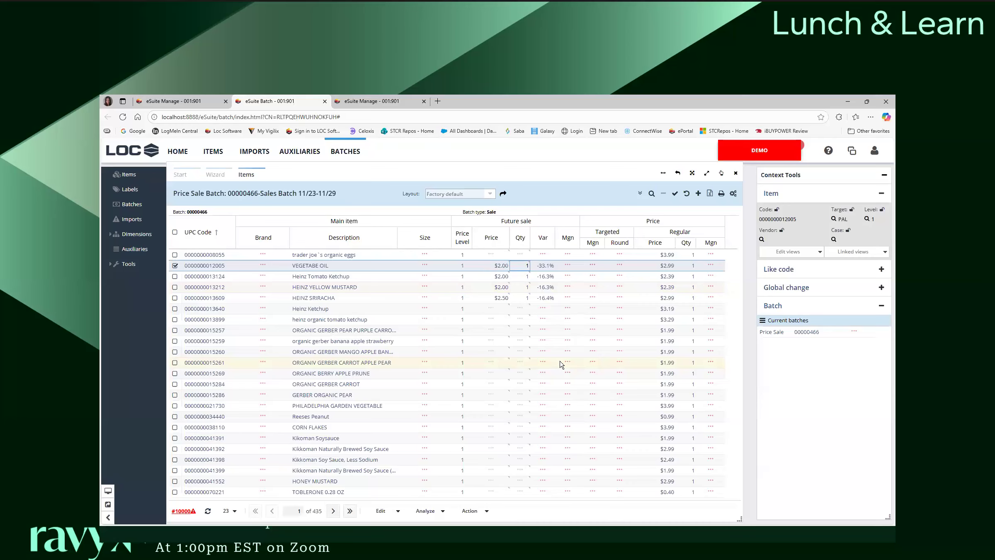
Step: Show the Start and End date columns of the Batch group in the item grid
{"action": "left_click", "coordinate": [549, 238]}
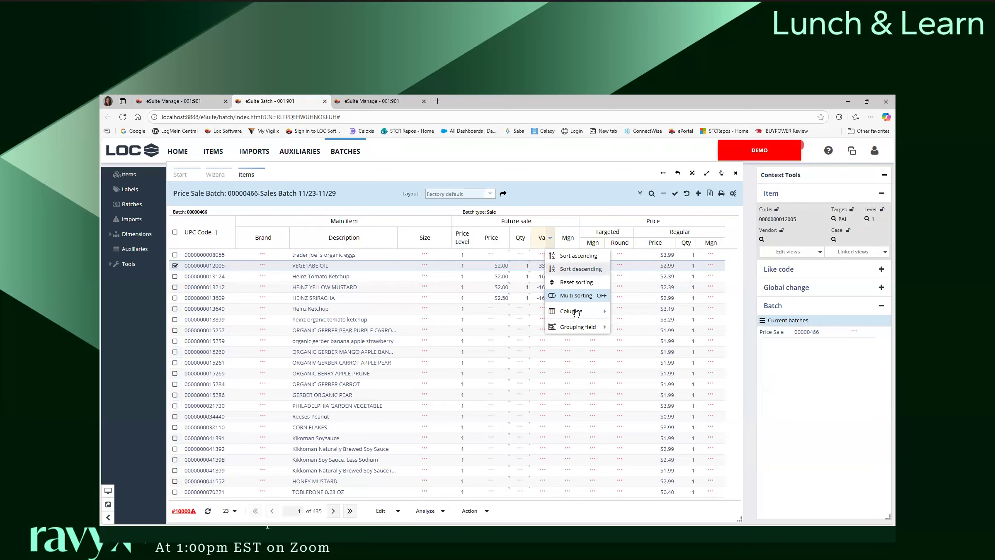
{"action": "mouse_move", "coordinate": [577, 312]}
{"action": "mouse_move", "coordinate": [654, 354]}
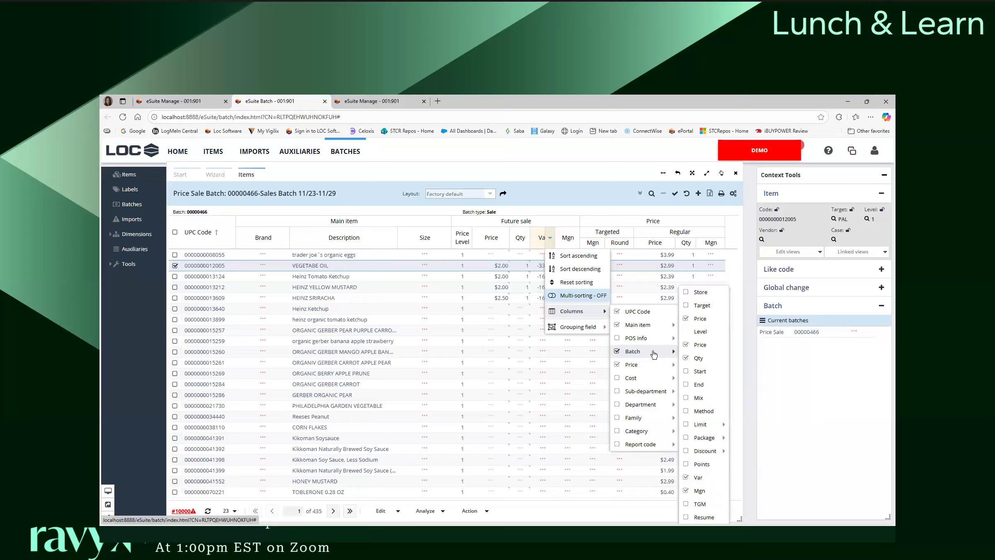
{"action": "left_click", "coordinate": [700, 371]}
{"action": "left_click", "coordinate": [700, 385]}
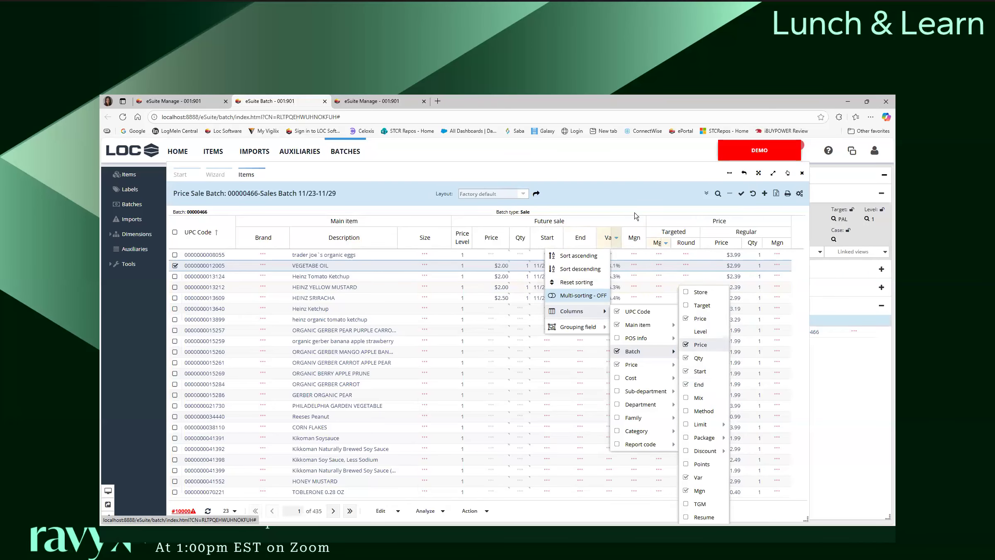
{"action": "left_click", "coordinate": [624, 176]}
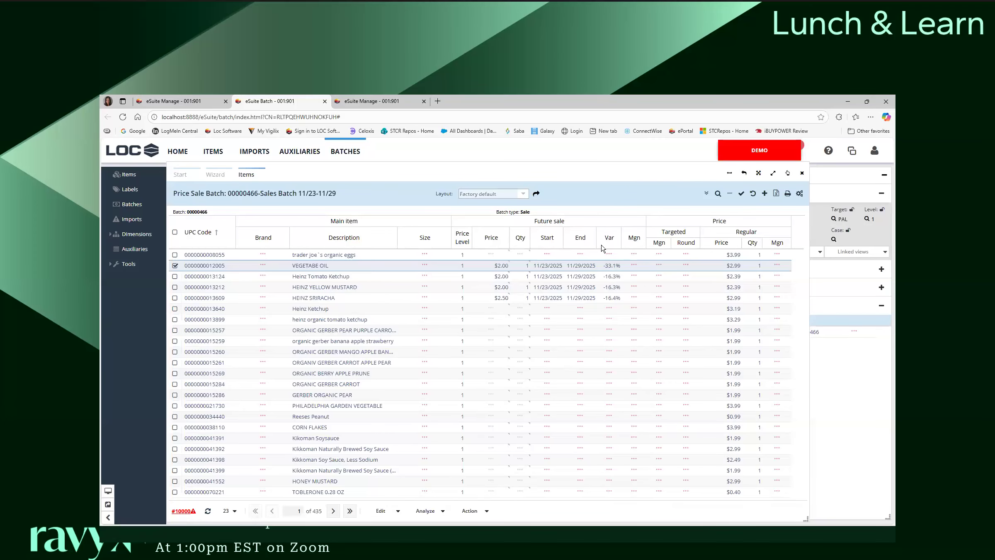
Step: Set the future sale prices of the organic Gerber pear purple carrot and banana apple strawberry items to $1.00 each and save them
{"action": "left_click", "coordinate": [502, 334]}
{"action": "left_click", "coordinate": [502, 334]}
{"action": "type", "text": "1.00"}
{"action": "key", "text": "Tab"}
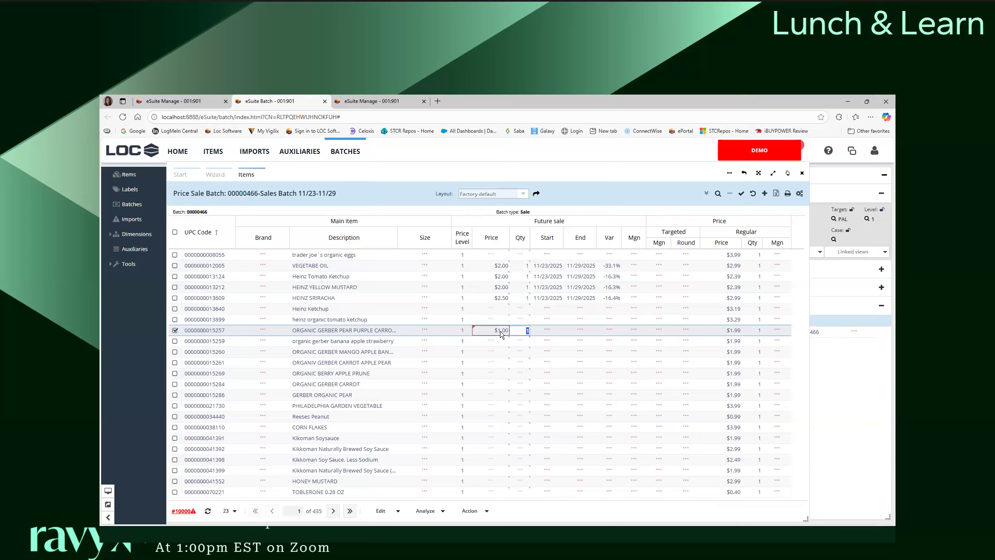
{"action": "key", "text": "Return"}
{"action": "type", "text": "1.00"}
{"action": "key", "text": "Tab"}
{"action": "key", "text": "Return"}
{"action": "left_click", "coordinate": [729, 194]}
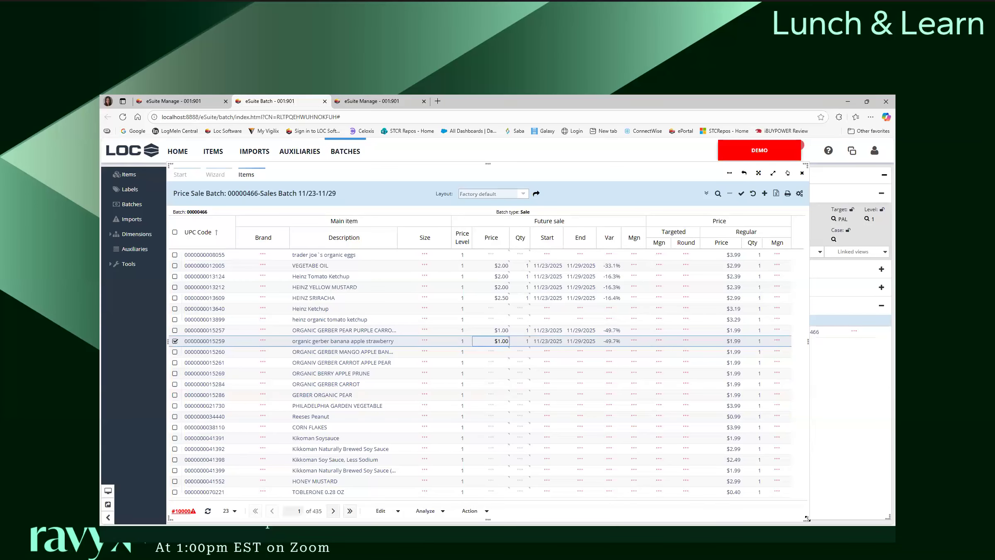
Step: Open the Future Sales Prices Edit window for the organic gerber banana apple strawberry item and move it beside the item grid
{"action": "left_click", "coordinate": [379, 511]}
{"action": "mouse_move", "coordinate": [388, 489]}
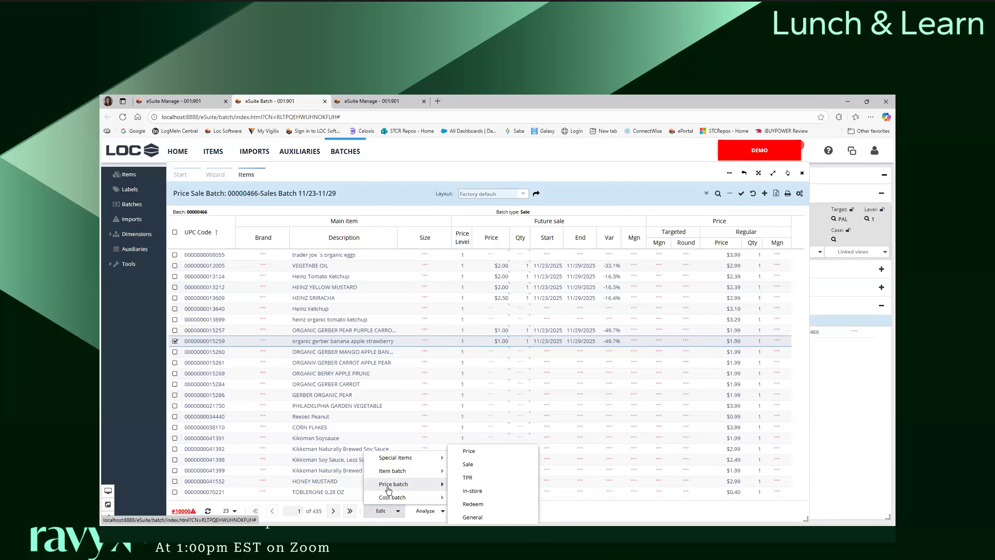
{"action": "left_click", "coordinate": [470, 469]}
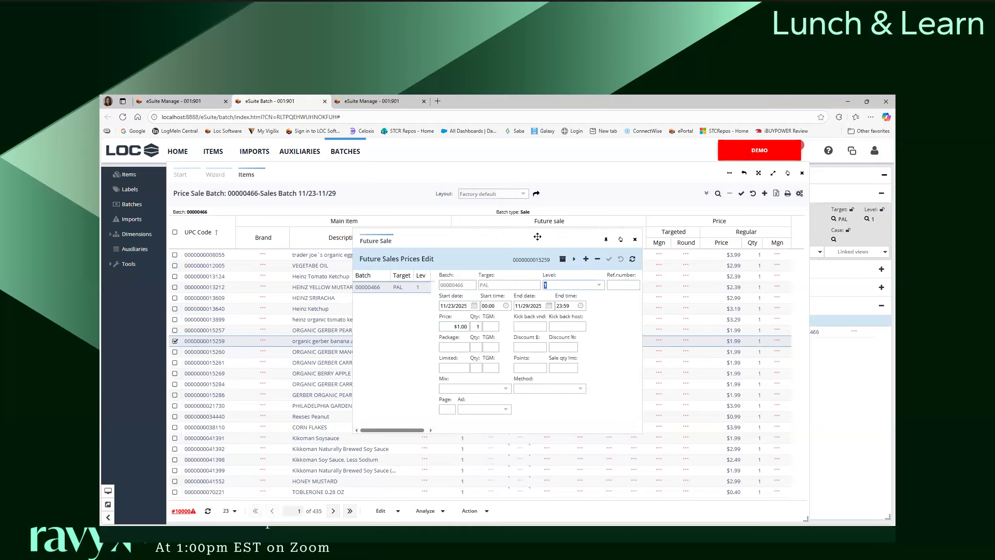
{"action": "left_click_drag", "start_coordinate": [538, 236], "coordinate": [761, 200]}
{"action": "left_click", "coordinate": [390, 511]}
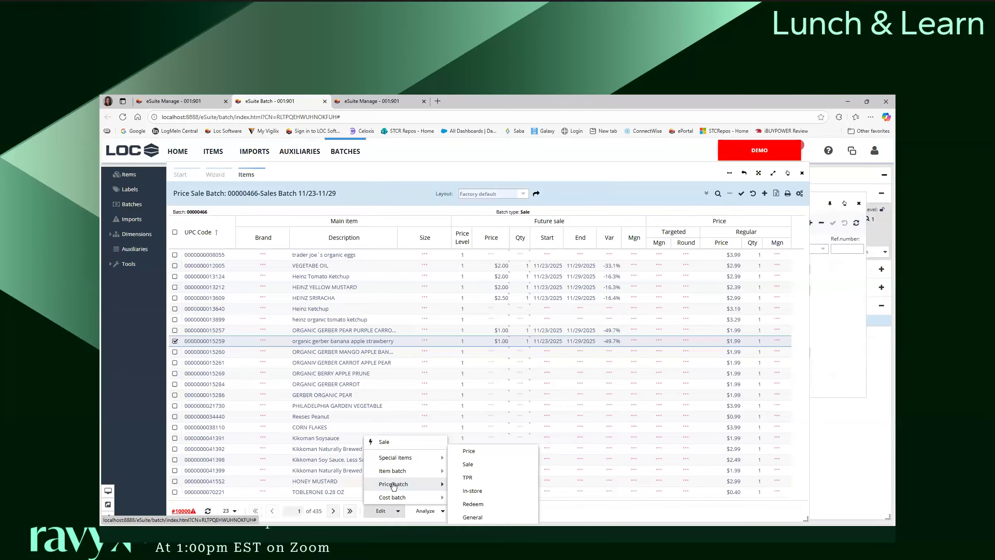
{"action": "left_click", "coordinate": [479, 479]}
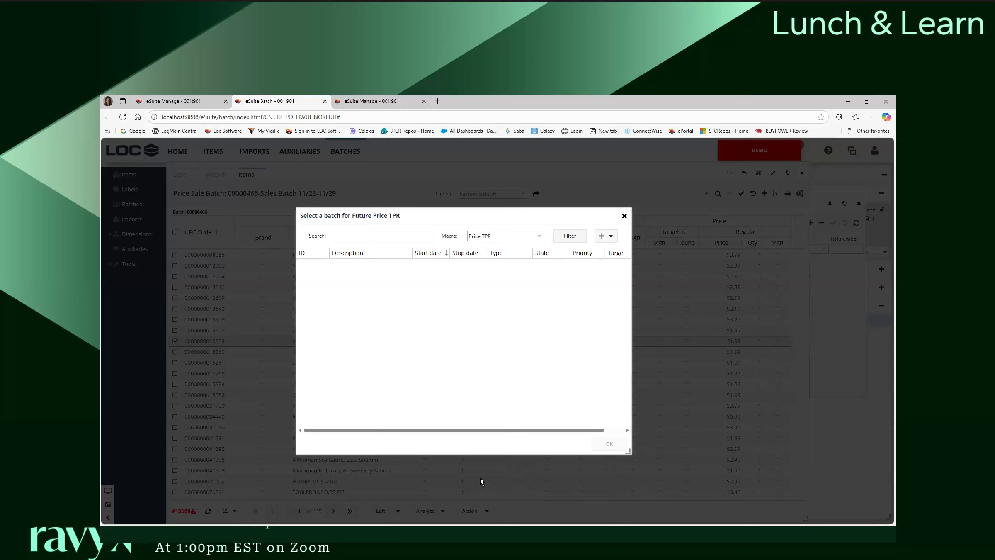
{"action": "left_click", "coordinate": [624, 216]}
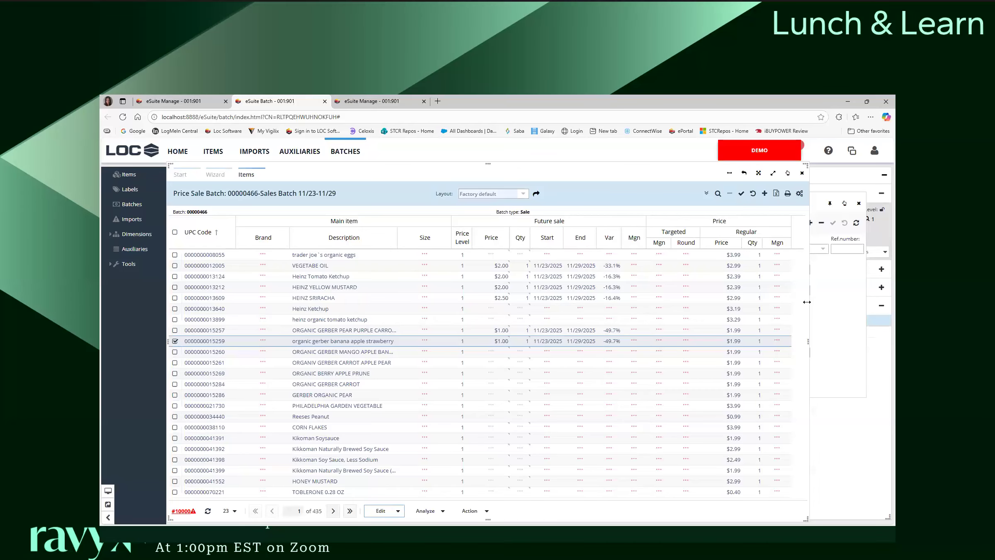
Step: Arrange the item grid and the Future Sale window side by side and view the sale records of the neighbouring organic Gerber items
{"action": "left_click_drag", "start_coordinate": [618, 311], "coordinate": [558, 301]}
{"action": "left_click_drag", "start_coordinate": [619, 204], "coordinate": [642, 186]}
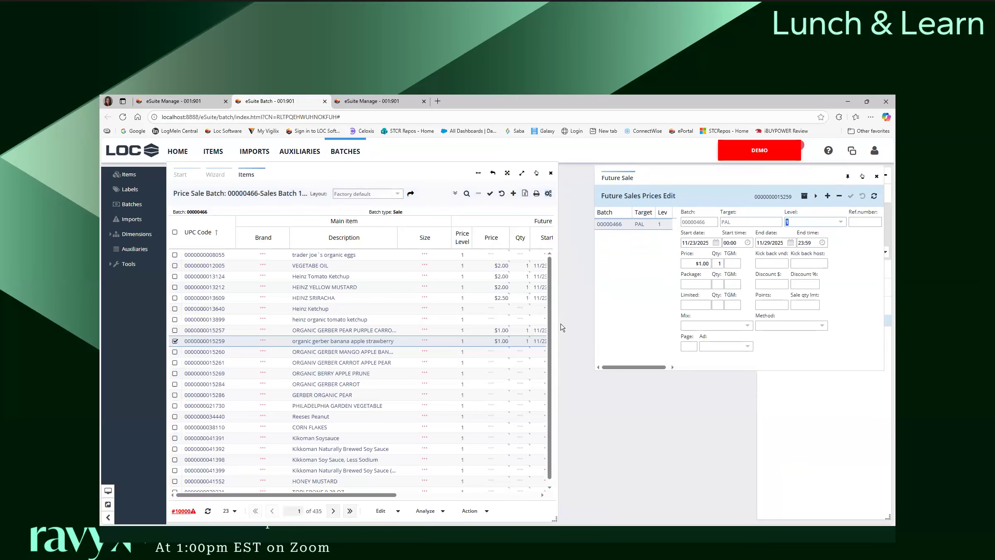
{"action": "left_click_drag", "start_coordinate": [557, 324], "coordinate": [583, 328]}
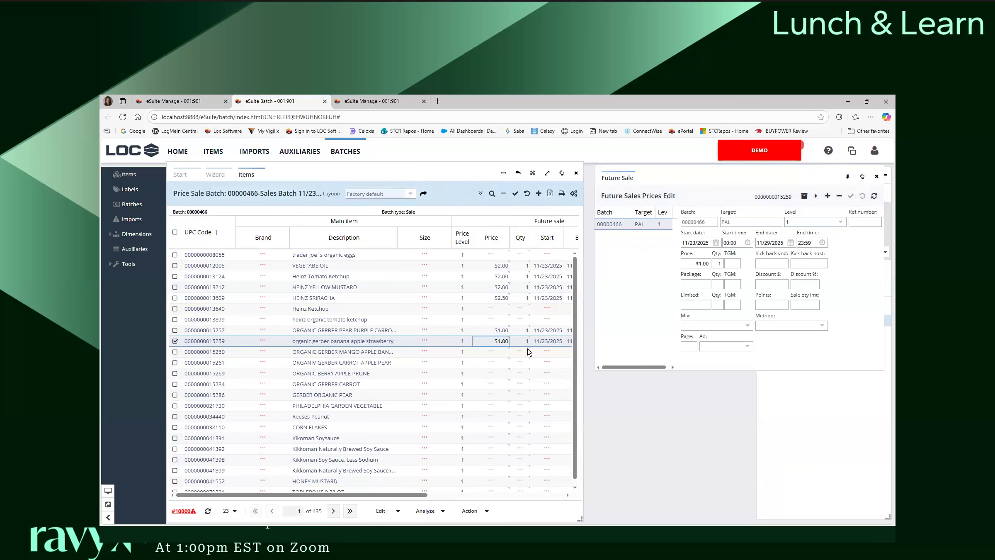
{"action": "left_click", "coordinate": [500, 353]}
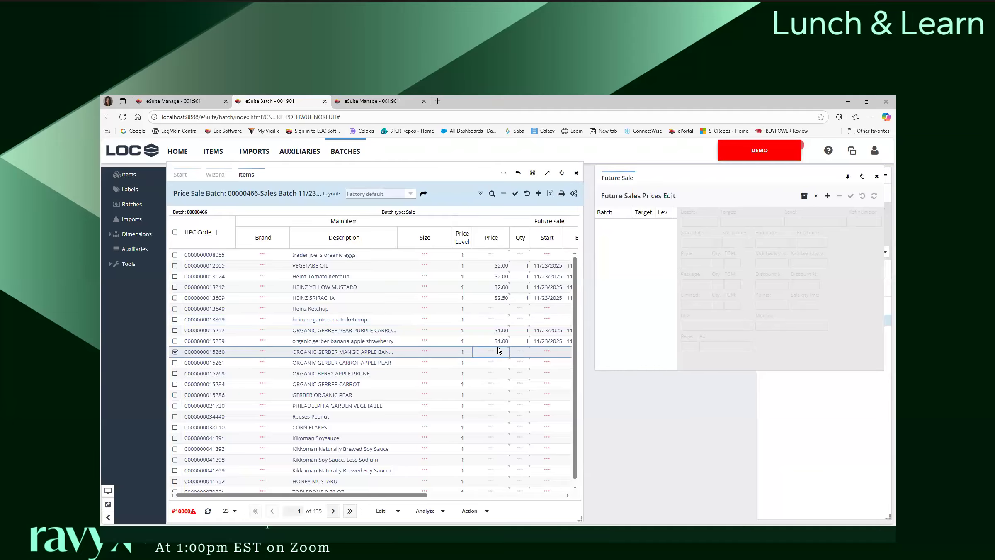
{"action": "left_click", "coordinate": [499, 330]}
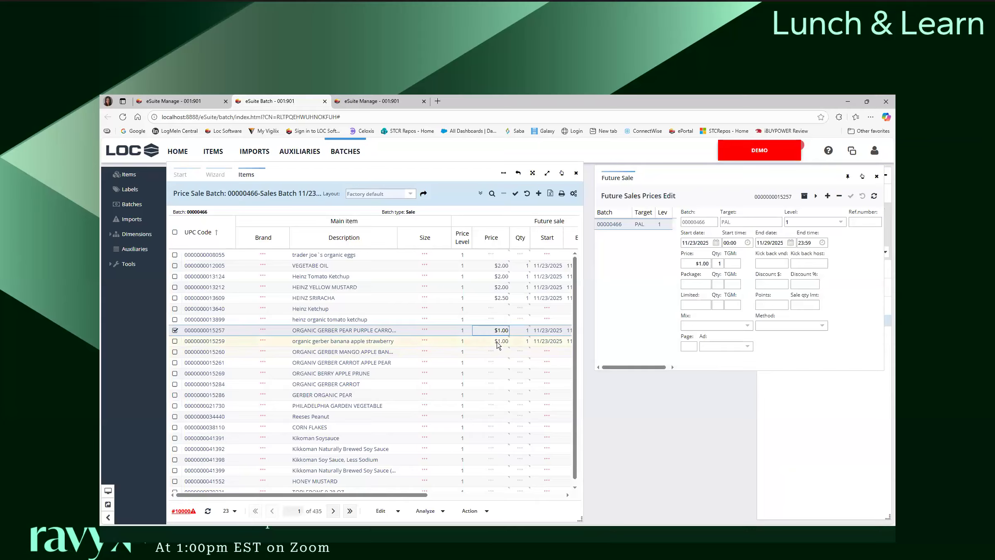
{"action": "left_click", "coordinate": [500, 352]}
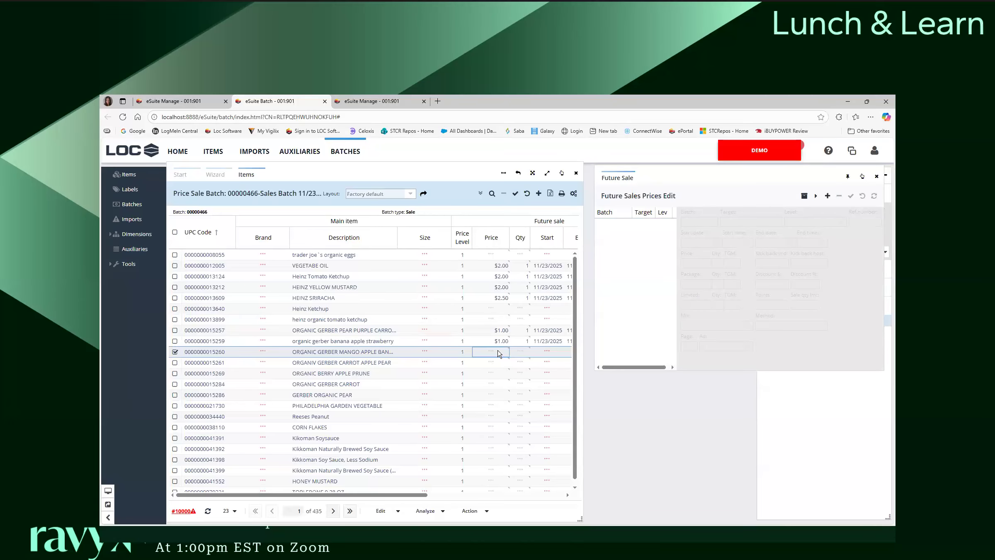
Step: Try to add a future sale price of $1.00 for the ORGANIC GERBER MANGO APPLE item in the Future Sale window
{"action": "left_click", "coordinate": [827, 195]}
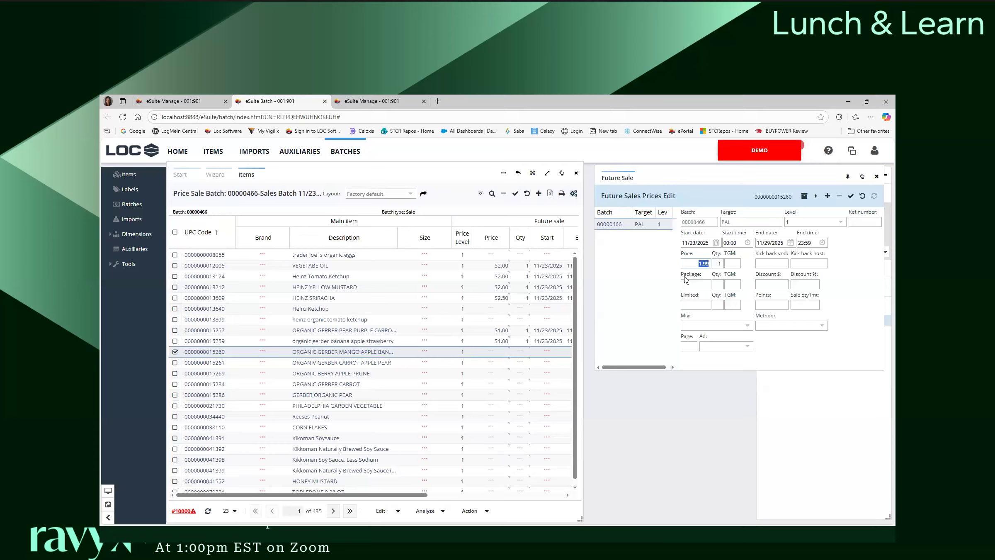
{"action": "type", "text": "1"}
{"action": "key", "text": "Tab"}
{"action": "left_click_drag", "start_coordinate": [582, 321], "coordinate": [699, 324]}
{"action": "left_click_drag", "start_coordinate": [669, 219], "coordinate": [468, 221]}
{"action": "left_click_drag", "start_coordinate": [699, 364], "coordinate": [582, 366]}
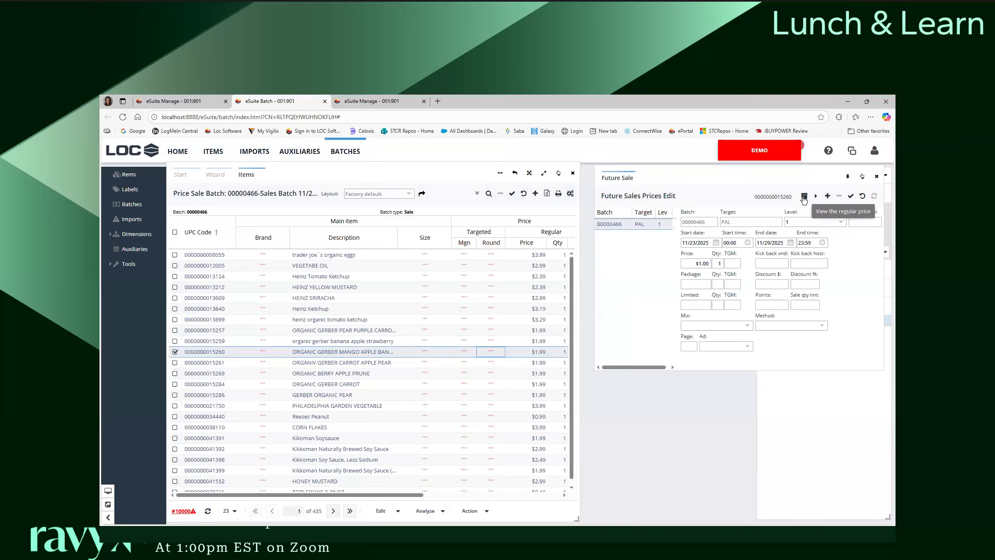
Step: View the regular price of the ORGANIC GERBER MANGO APPLE item beside its future sale price
{"action": "left_click", "coordinate": [804, 198]}
{"action": "left_click_drag", "start_coordinate": [329, 237], "coordinate": [258, 210]}
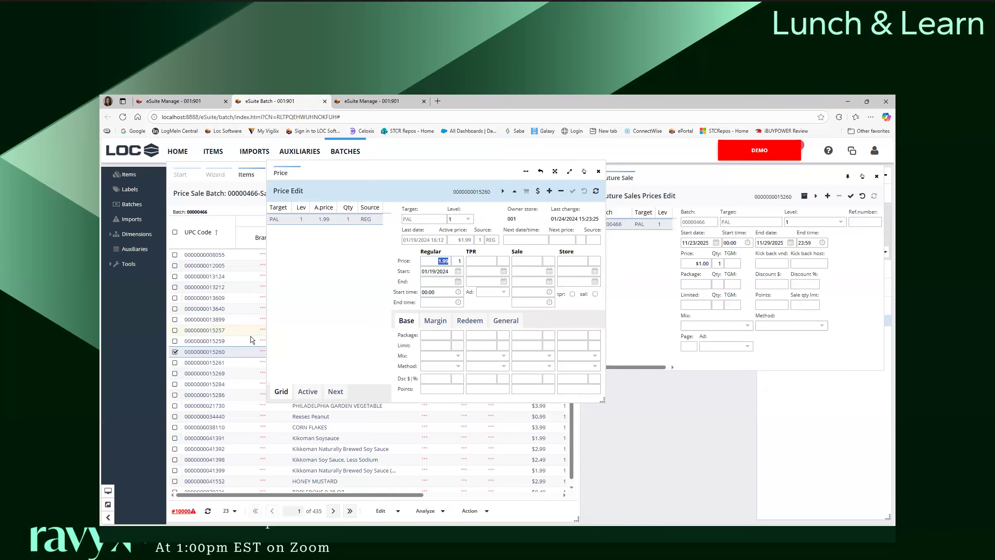
{"action": "scroll", "coordinate": [252, 339], "scroll_direction": "down", "scroll_amount": 1}
{"action": "mouse_move", "coordinate": [458, 167]}
{"action": "left_mouse_down"}
{"action": "mouse_move", "coordinate": [469, 212]}
{"action": "mouse_move", "coordinate": [447, 173]}
{"action": "left_mouse_up"}
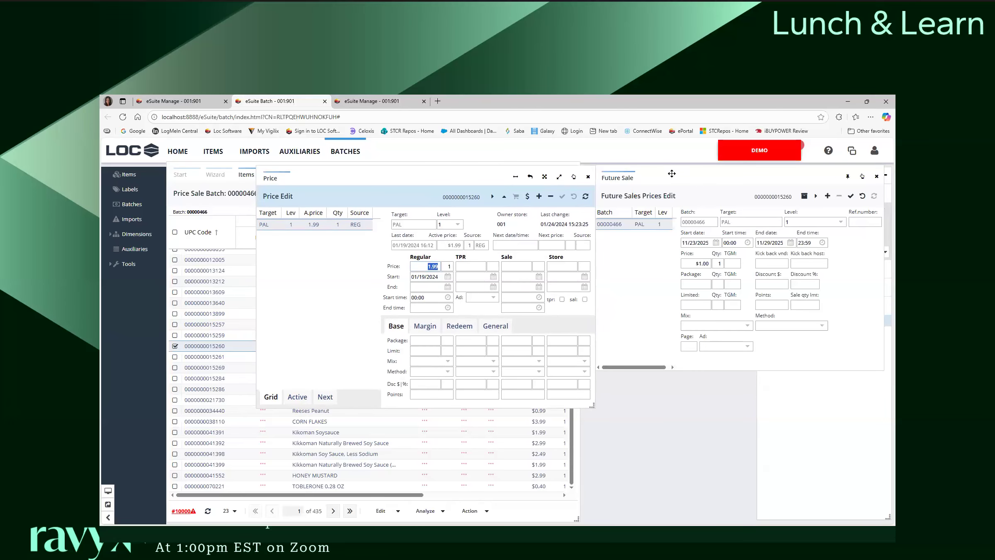
{"action": "left_click_drag", "start_coordinate": [671, 177], "coordinate": [673, 176]}
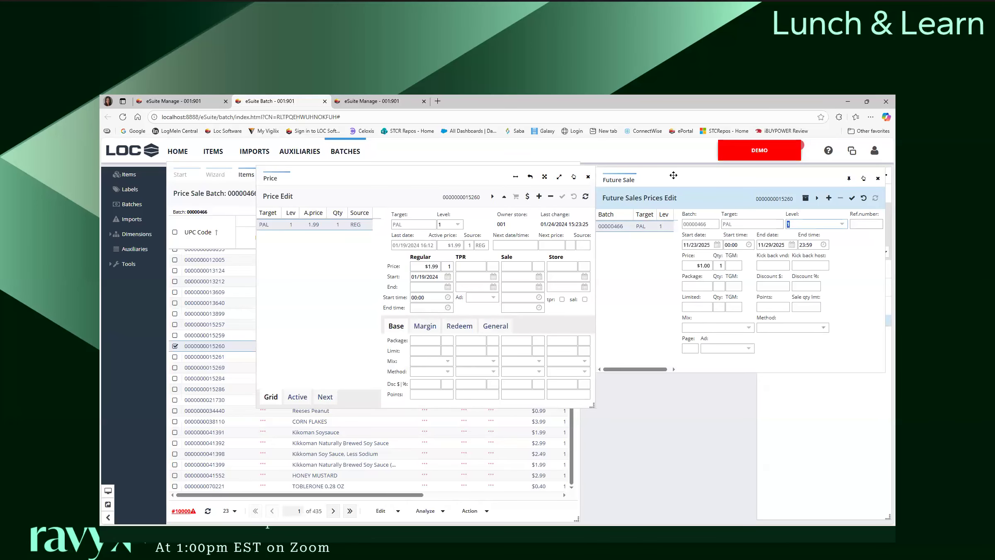
Step: Close the Future Sale window without submitting its changes and close the Price Edit window
{"action": "left_click", "coordinate": [510, 501]}
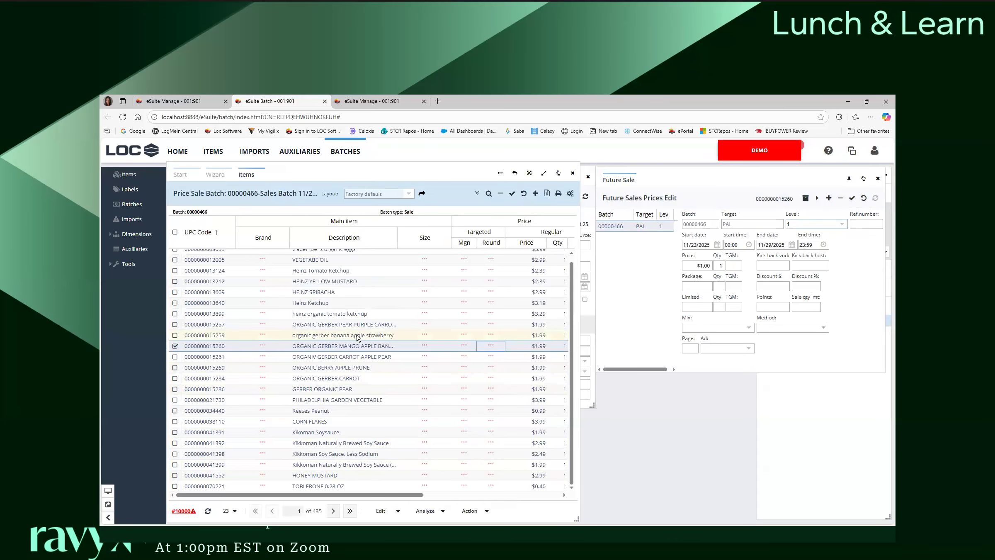
{"action": "left_click", "coordinate": [190, 182]}
{"action": "left_click", "coordinate": [877, 178]}
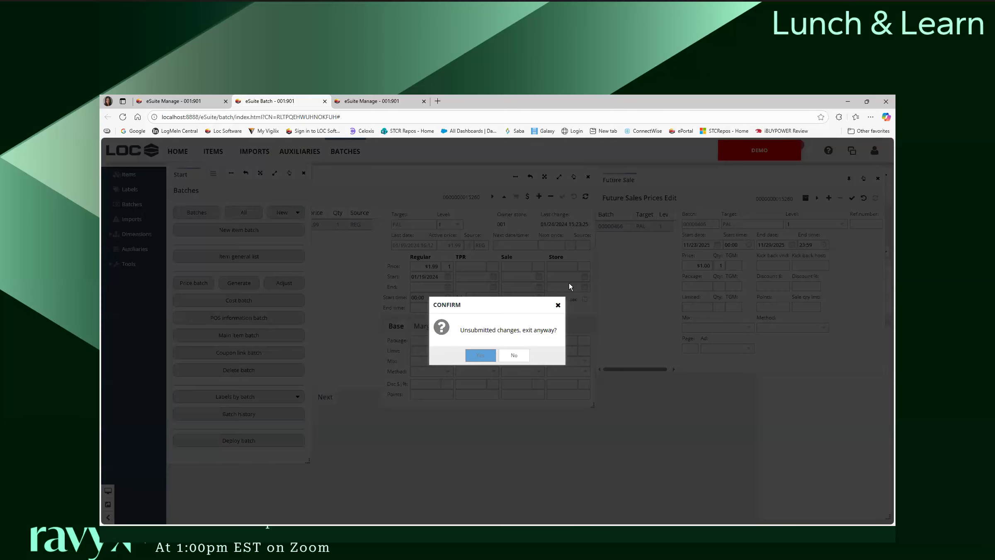
{"action": "left_click", "coordinate": [484, 356]}
{"action": "left_click", "coordinate": [587, 178]}
{"action": "mouse_move", "coordinate": [435, 169]}
{"action": "left_mouse_down"}
{"action": "mouse_move", "coordinate": [454, 170]}
{"action": "mouse_move", "coordinate": [446, 168]}
{"action": "left_mouse_up"}
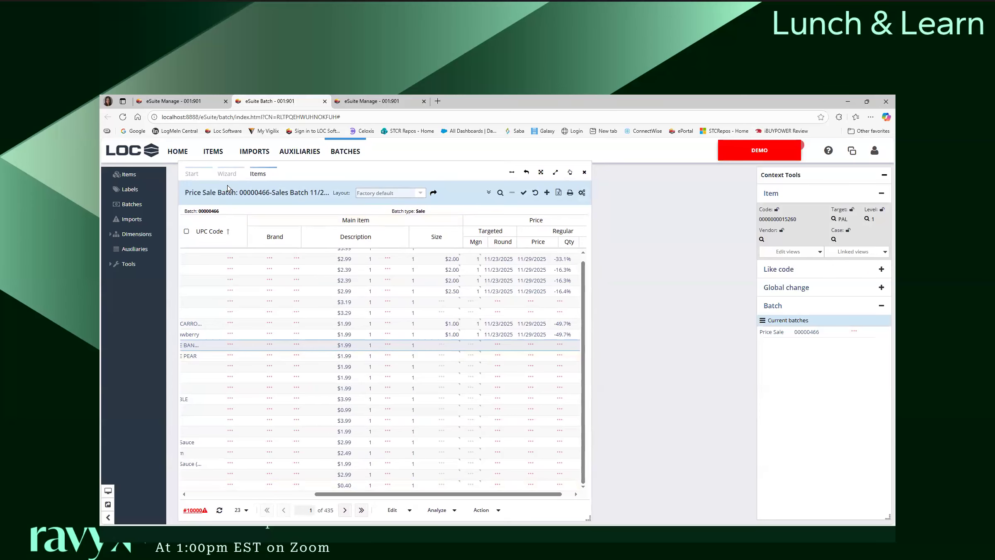
Step: Create a new TPR batch with the description "TPR Batch 11/23-11/29" and save its header
{"action": "left_click", "coordinate": [196, 178]}
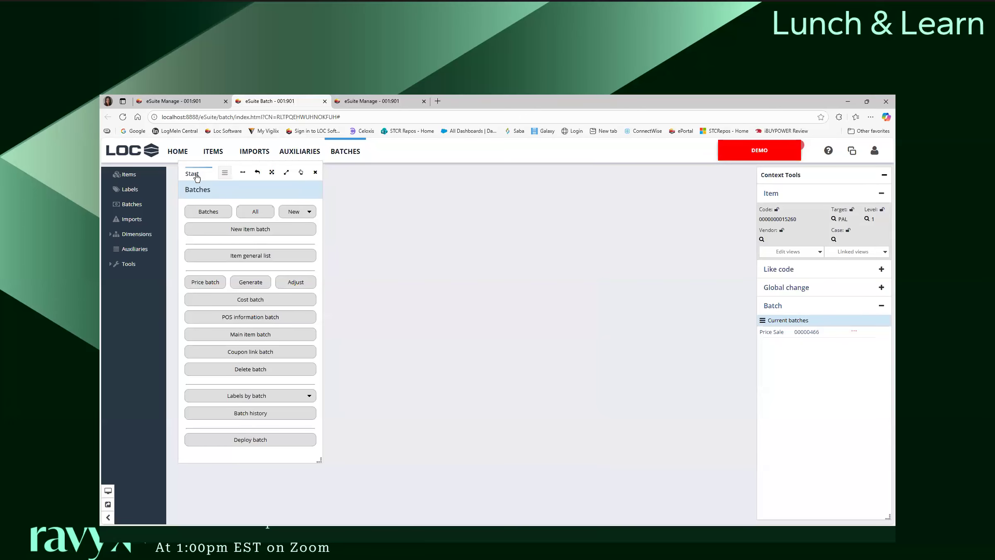
{"action": "left_click", "coordinate": [294, 211]}
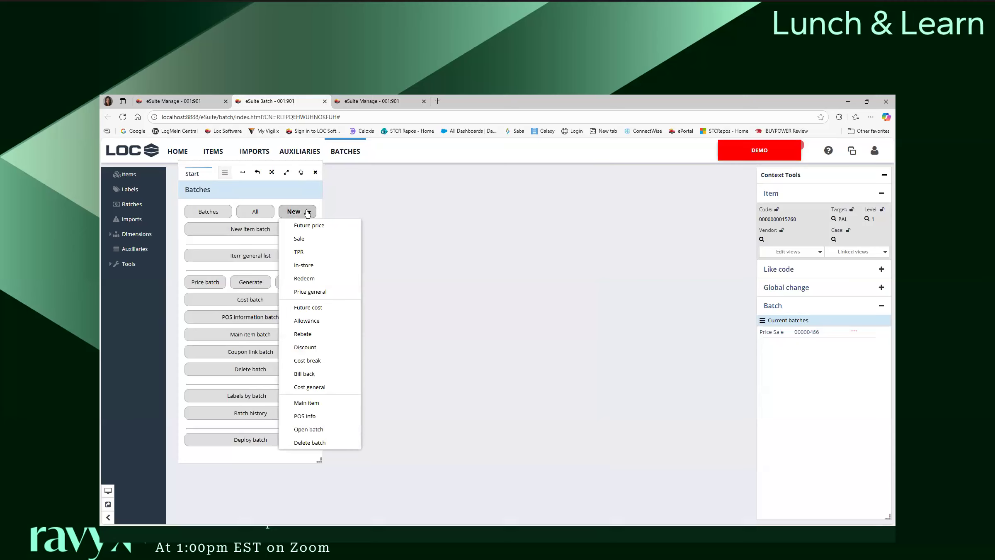
{"action": "left_click", "coordinate": [304, 255]}
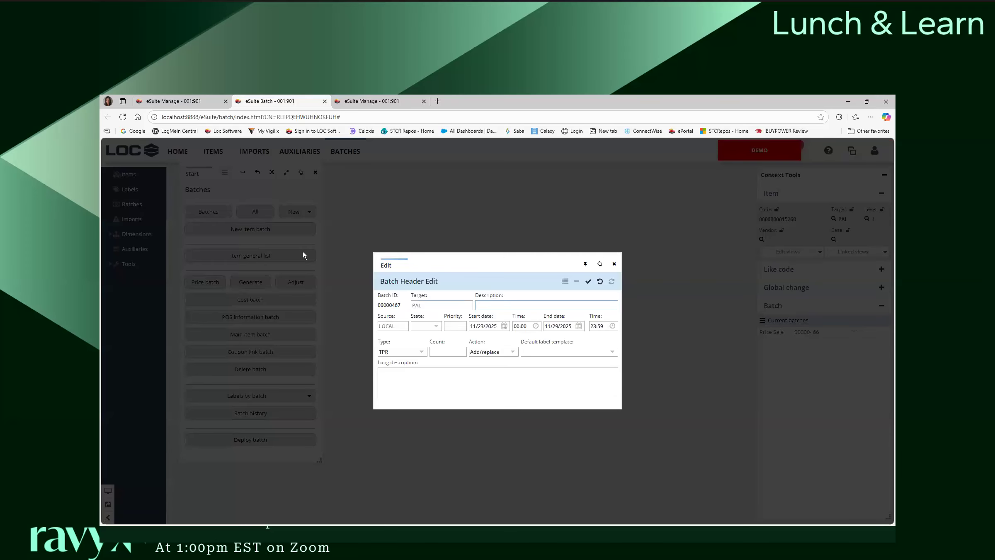
{"action": "type", "text": "TPR Batch 11/23-11/29"}
{"action": "left_click_drag", "start_coordinate": [480, 262], "coordinate": [489, 213]}
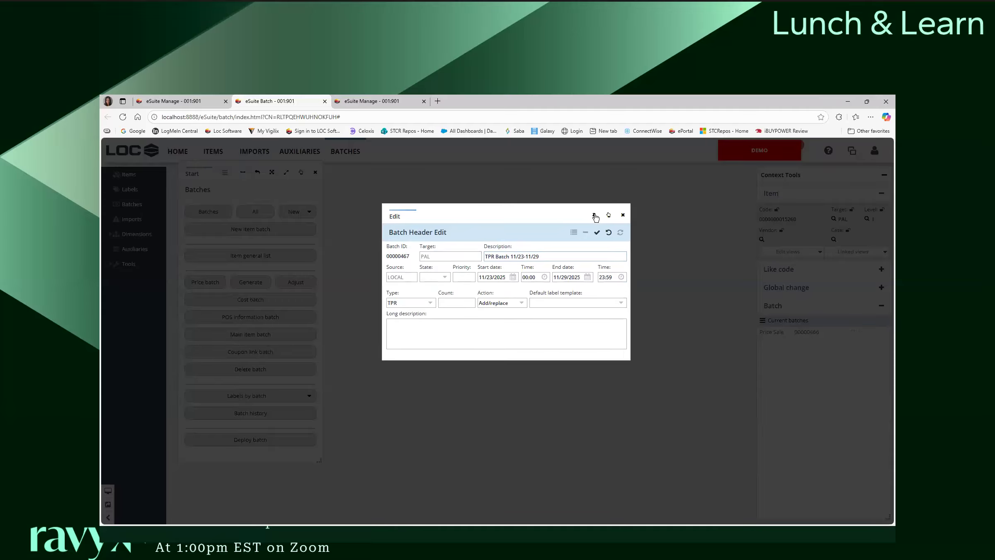
{"action": "left_click", "coordinate": [592, 215]}
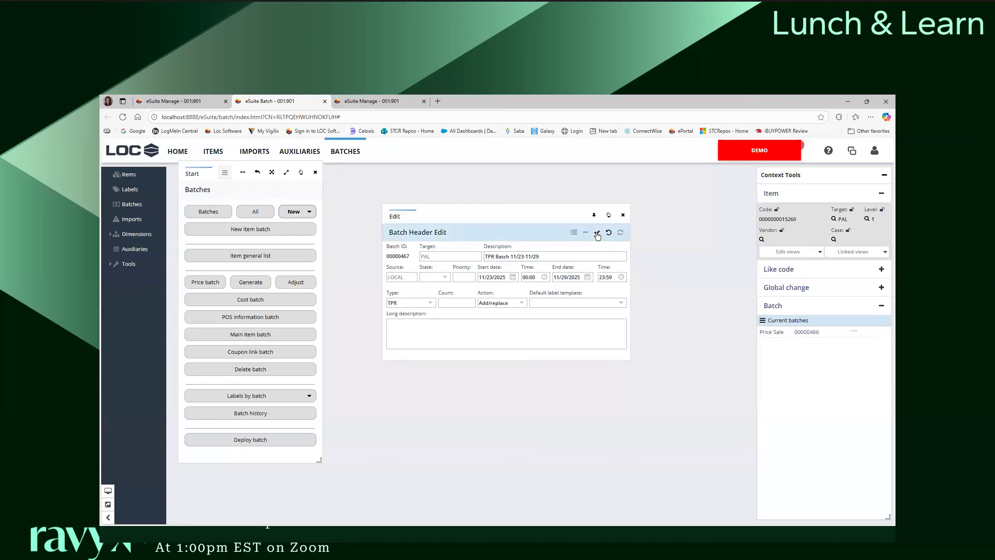
{"action": "left_click", "coordinate": [597, 234]}
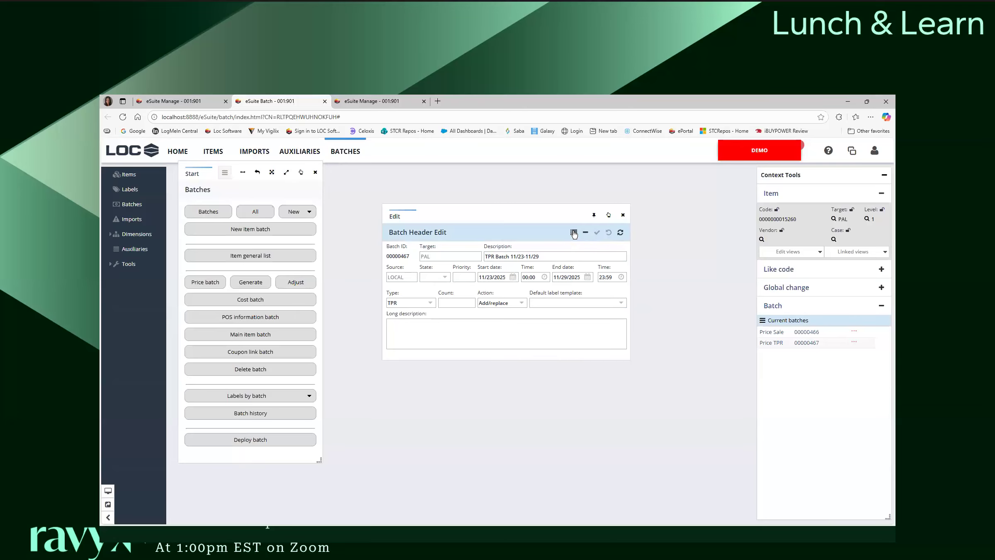
Step: Open the new TPR batch's item wizard and start its Copy and Paste items function
{"action": "left_click_drag", "start_coordinate": [554, 212], "coordinate": [627, 178]}
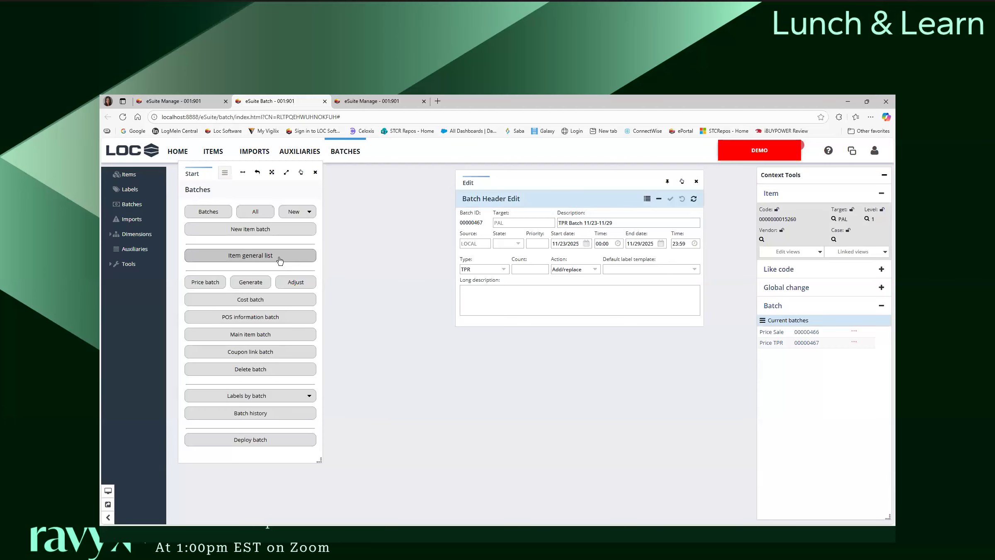
{"action": "left_click", "coordinate": [647, 199]}
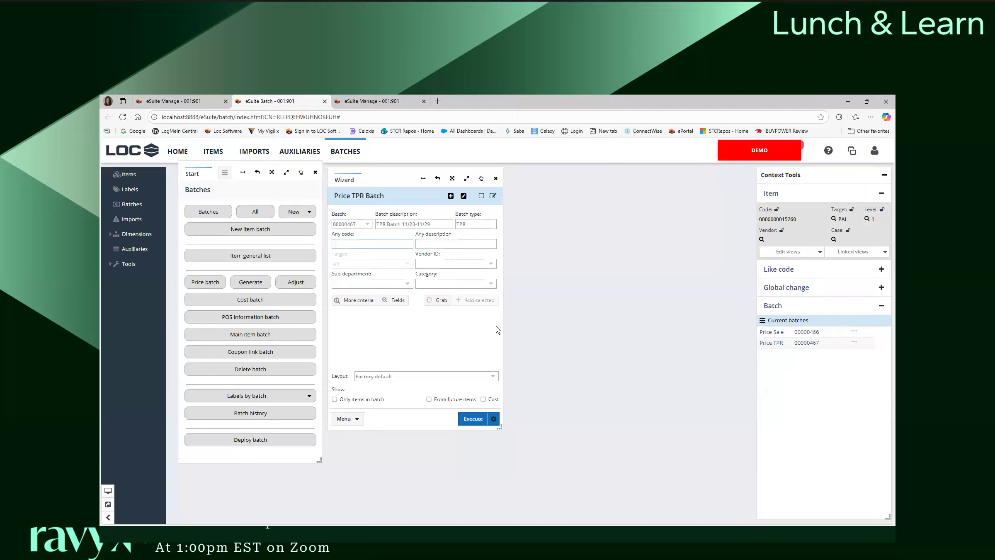
{"action": "left_click", "coordinate": [355, 419]}
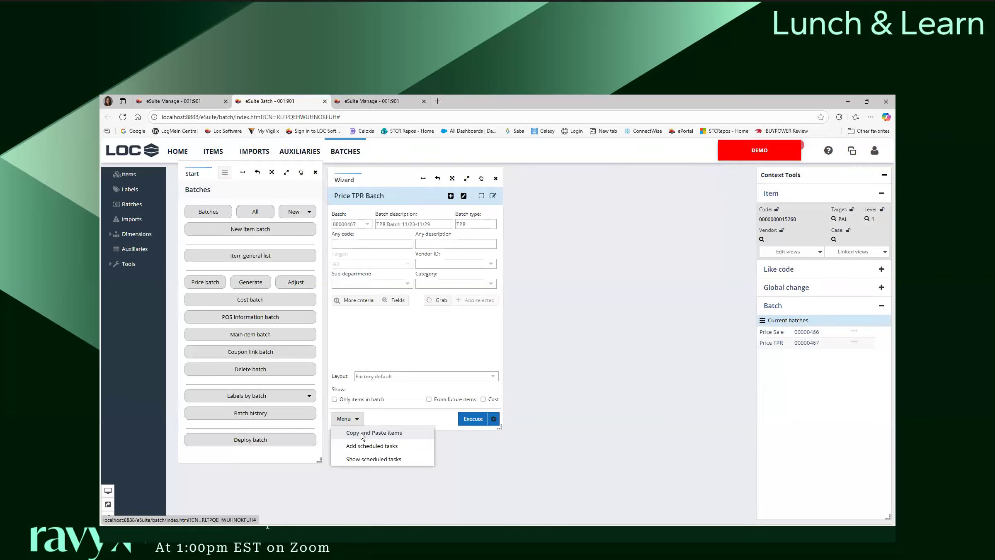
{"action": "left_click", "coordinate": [362, 434]}
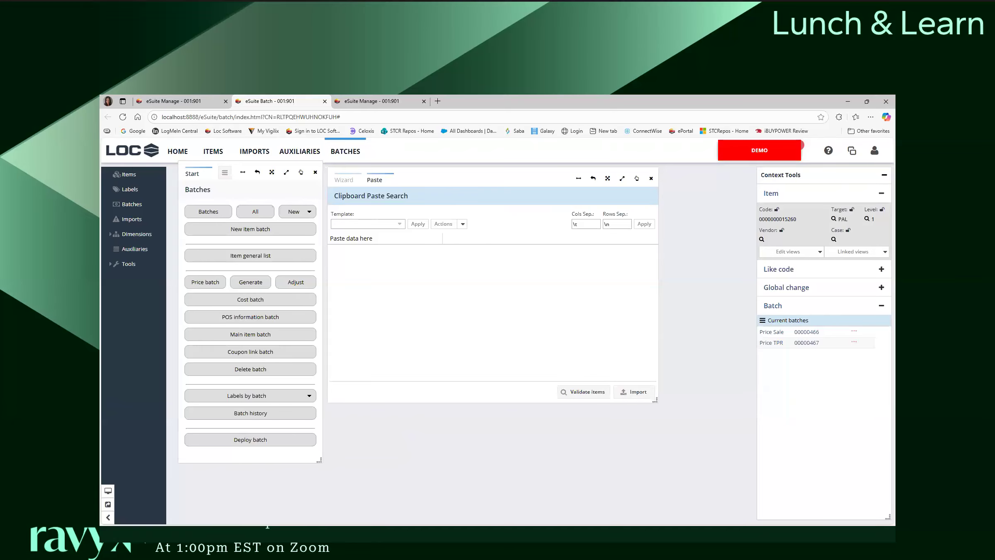
Step: Switch to the Excel price list and copy the whole item table with its headers, cells A1 to K19
{"action": "key", "text": "alt+Tab"}
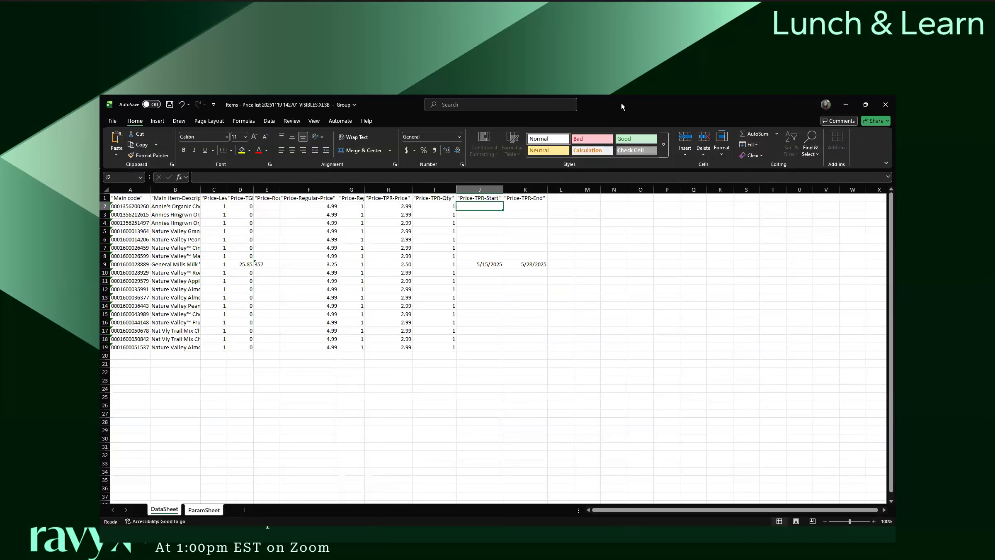
{"action": "key", "text": "alt+Tab"}
{"action": "key", "text": "alt+Tab"}
{"action": "left_click_drag", "start_coordinate": [113, 197], "coordinate": [525, 351]}
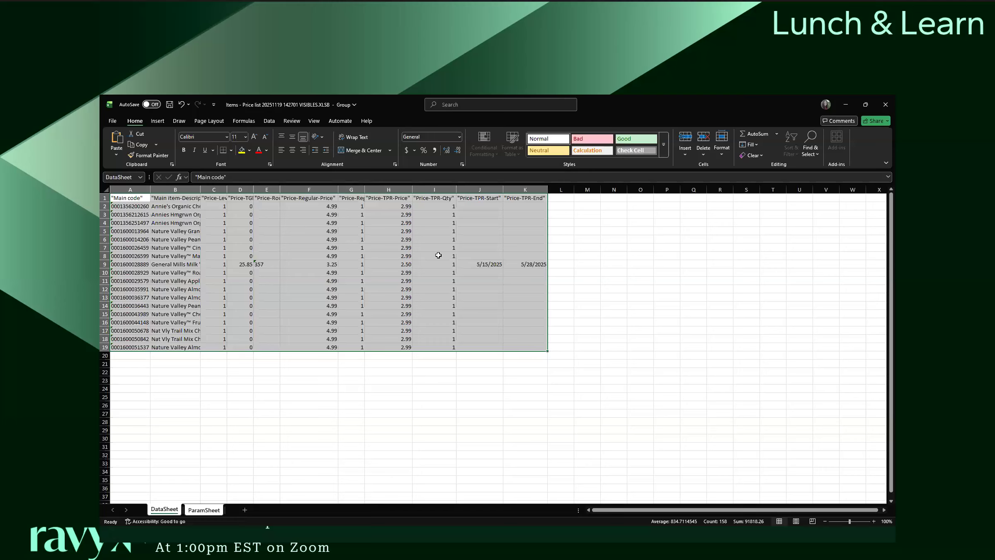
{"action": "right_click", "coordinate": [417, 224]}
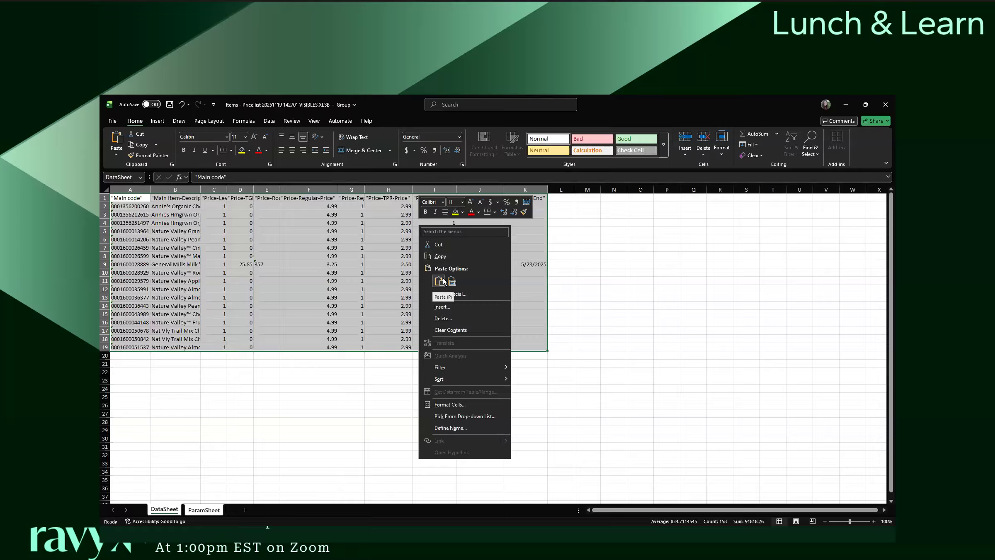
{"action": "left_click", "coordinate": [441, 257]}
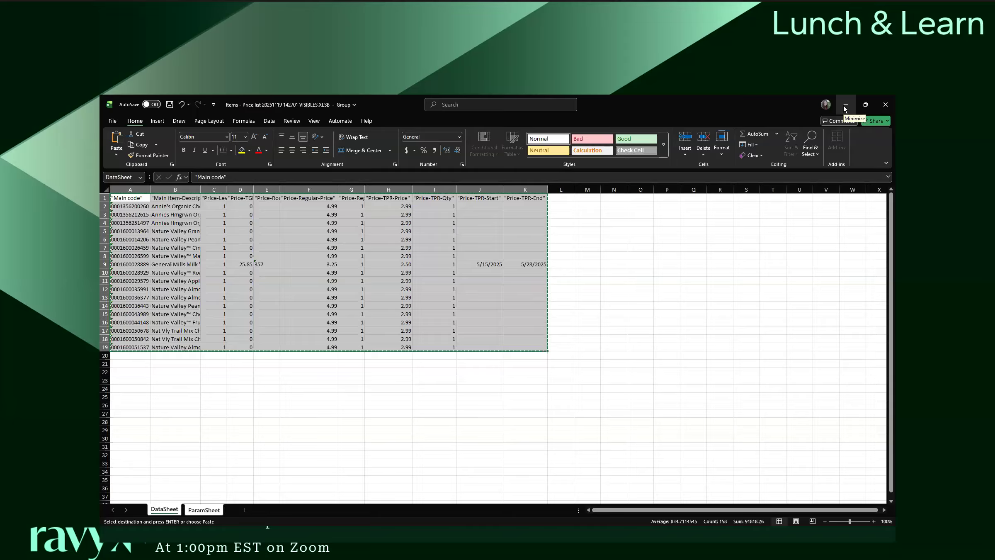
Step: Return to eSuite Batch and paste the copied price list into the Clipboard Paste Search grid
{"action": "left_click", "coordinate": [844, 108]}
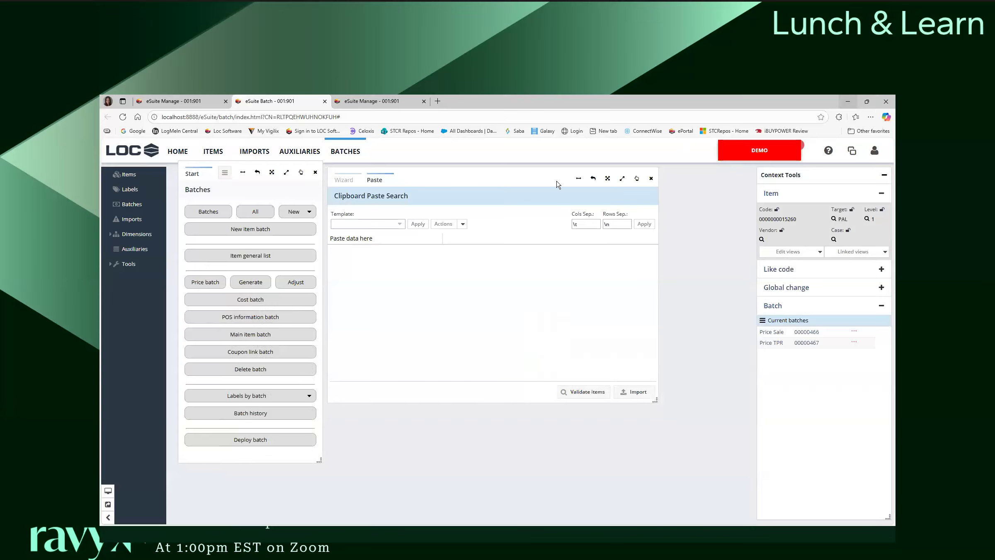
{"action": "left_click", "coordinate": [386, 241]}
{"action": "left_click", "coordinate": [369, 240]}
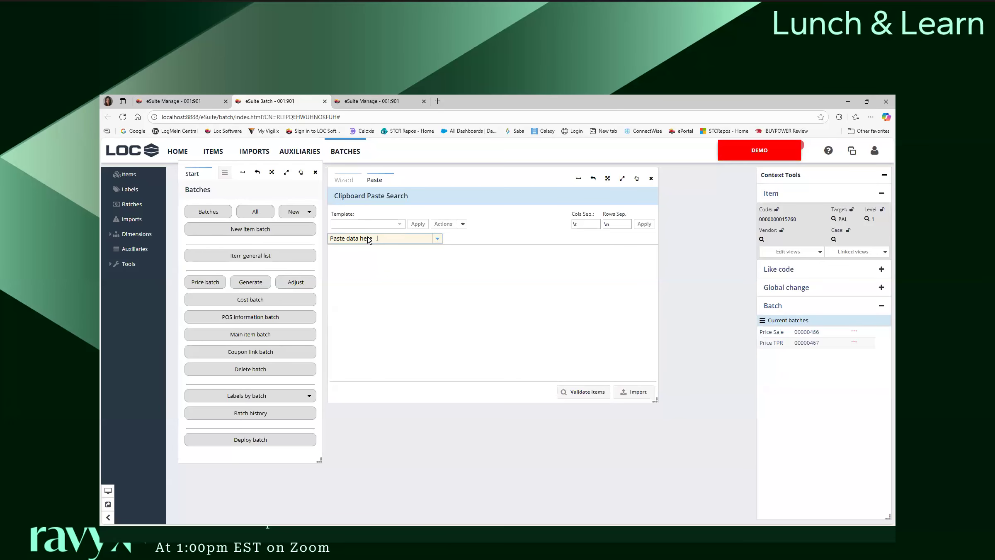
{"action": "key", "text": "ctrl+v"}
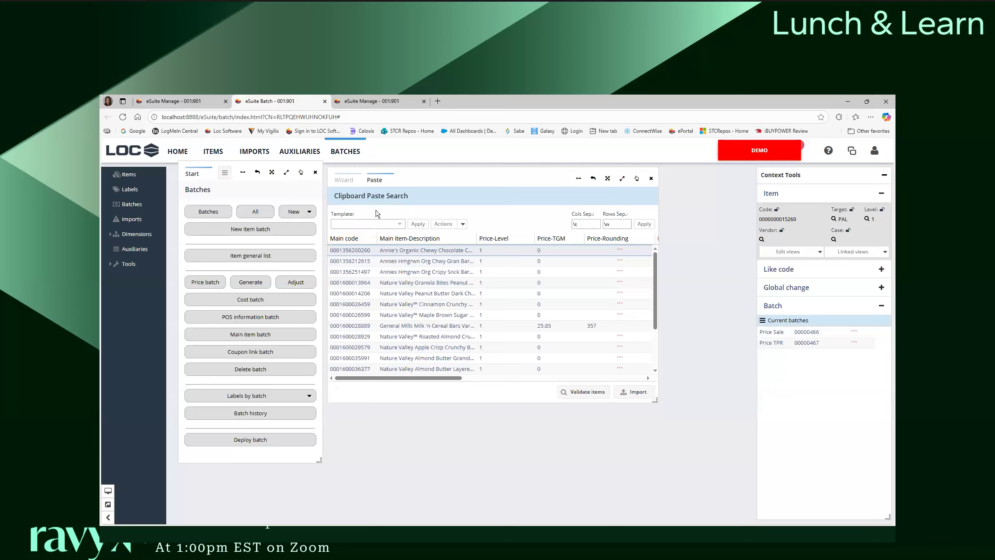
Step: Associate the pasted Main code column with the UPC code (F01) field
{"action": "left_click", "coordinate": [372, 239]}
{"action": "mouse_move", "coordinate": [408, 265]}
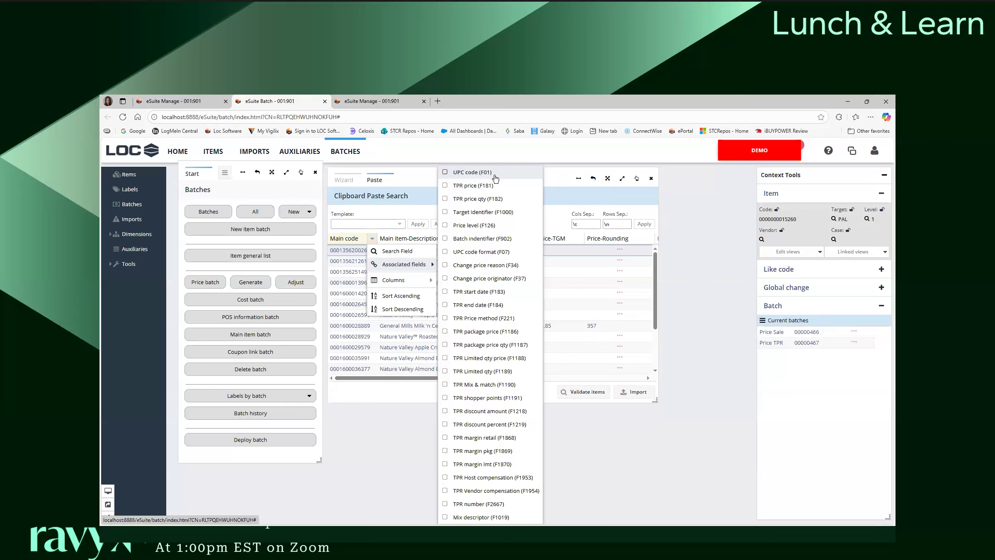
{"action": "left_click", "coordinate": [445, 172]}
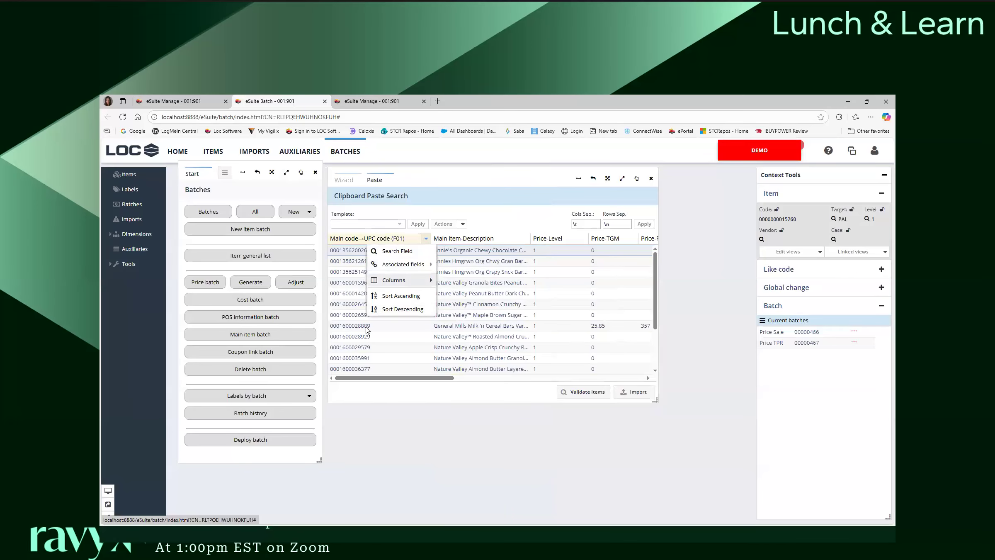
Step: Associate the pasted Price-TPR-Price column with the TPR price (F181) field
{"action": "left_click_drag", "start_coordinate": [391, 381], "coordinate": [568, 356]}
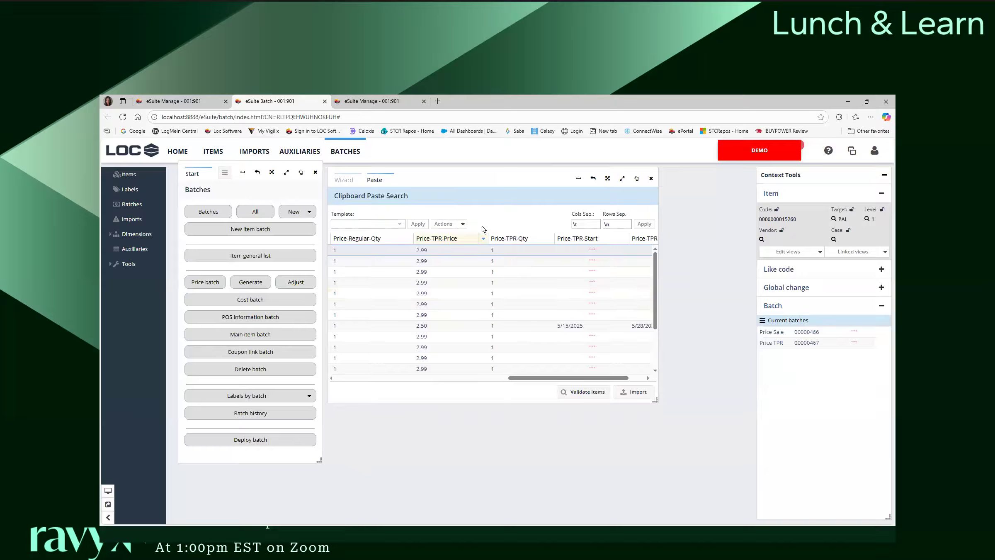
{"action": "left_click", "coordinate": [484, 241]}
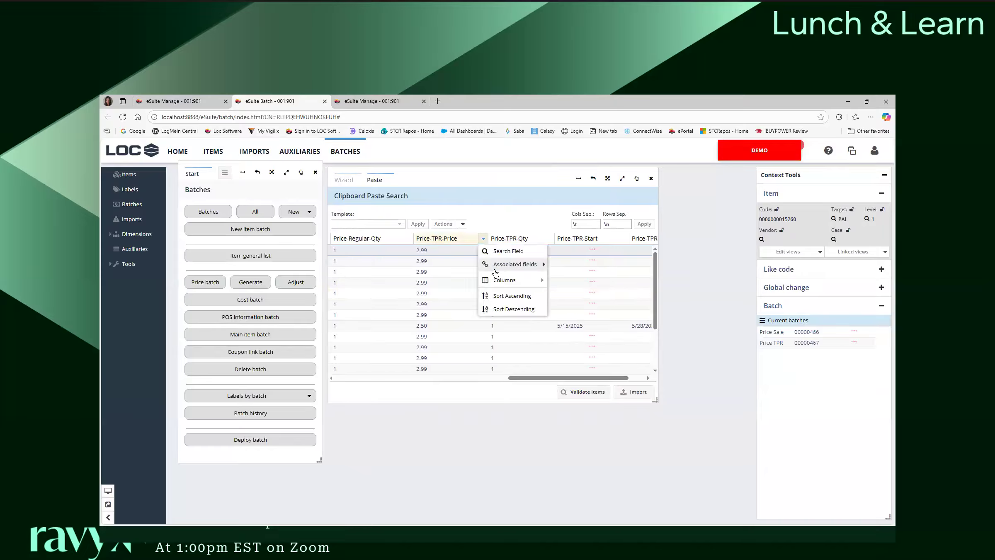
{"action": "mouse_move", "coordinate": [496, 270]}
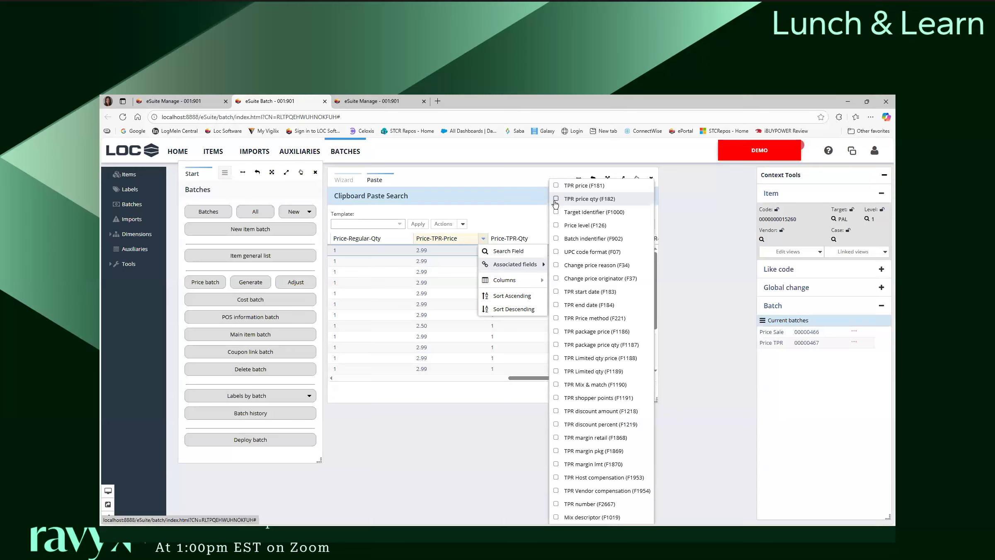
{"action": "left_click", "coordinate": [557, 186]}
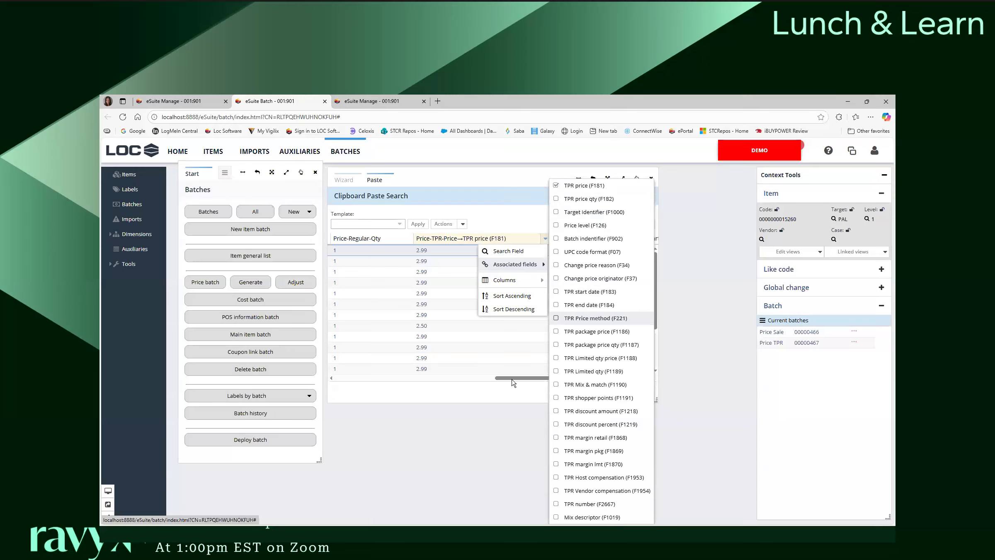
Step: Associate the pasted Price-TPR-Qty column with the TPR price qty (F182) field
{"action": "left_click_drag", "start_coordinate": [528, 378], "coordinate": [551, 379]}
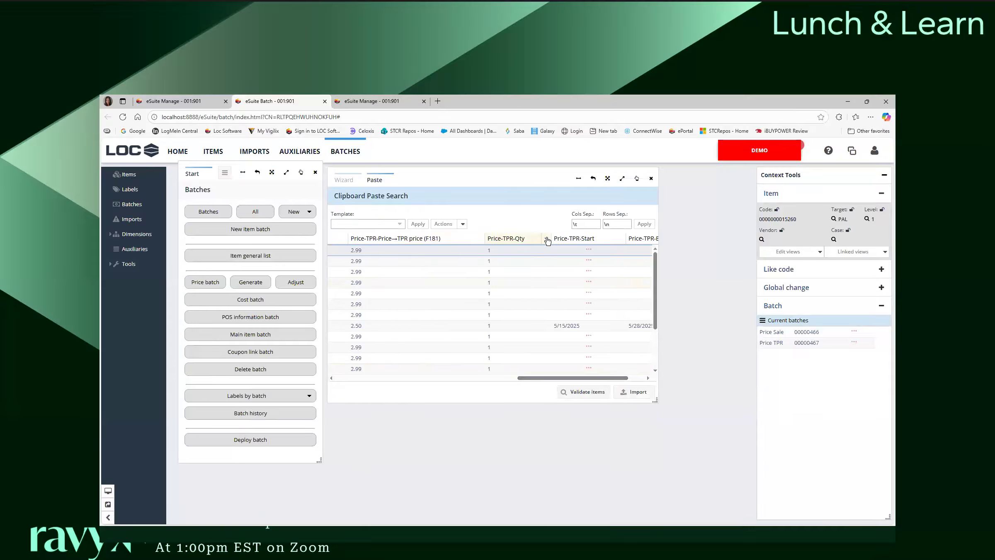
{"action": "left_click", "coordinate": [546, 238]}
{"action": "mouse_move", "coordinate": [579, 279]}
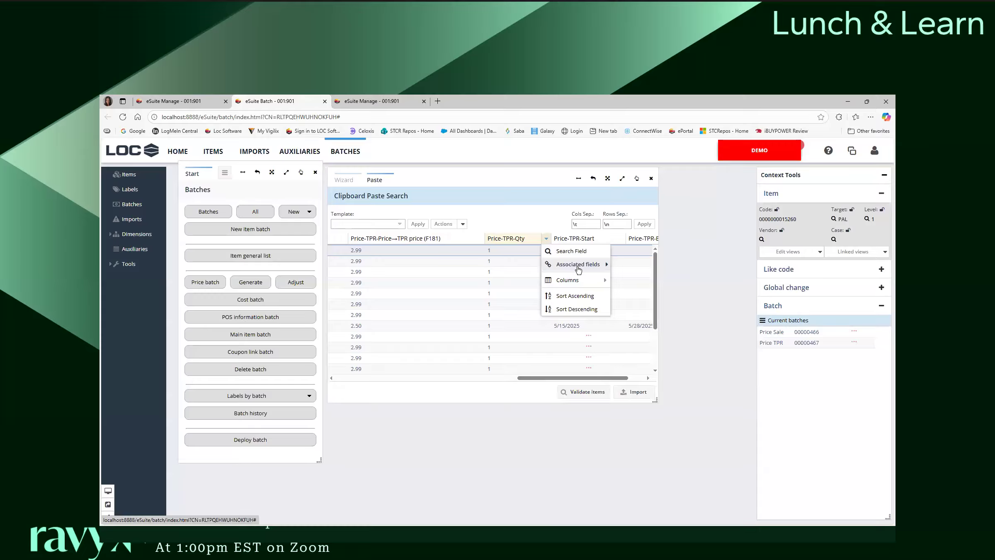
{"action": "left_click", "coordinate": [630, 199]}
{"action": "left_click", "coordinate": [543, 198]}
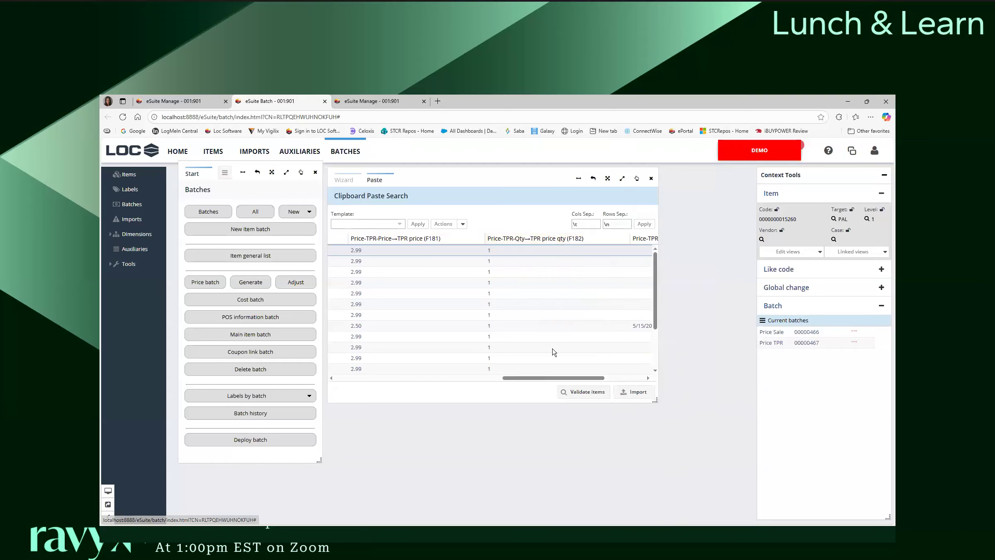
Step: Save the column associations as a paste template named VENDORTRIP
{"action": "left_click_drag", "start_coordinate": [555, 380], "coordinate": [446, 380]}
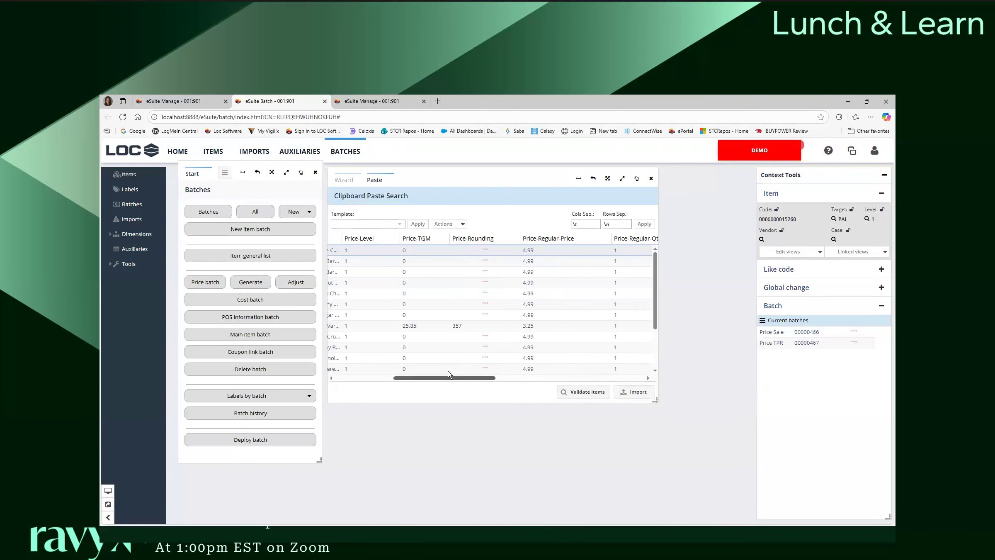
{"action": "left_click", "coordinate": [631, 393]}
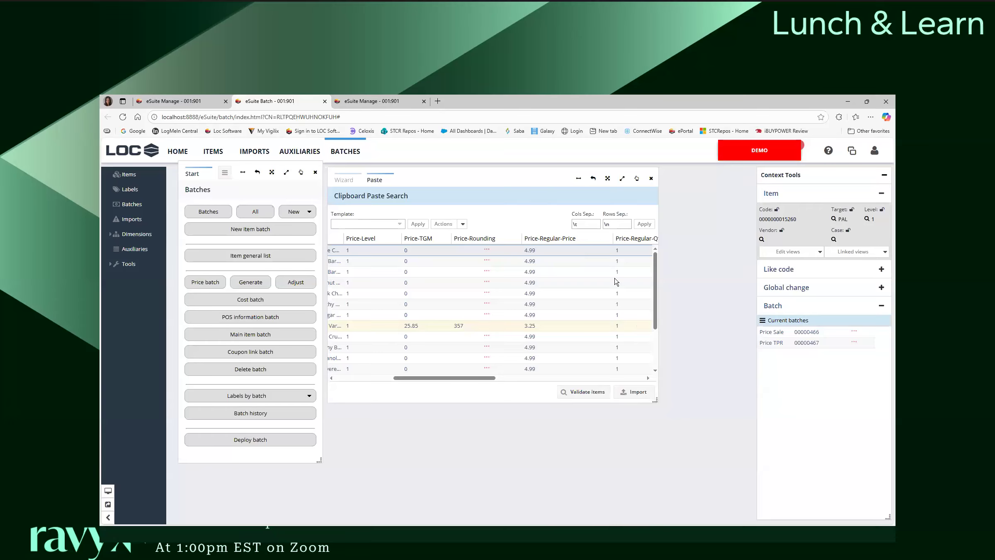
{"action": "left_click", "coordinate": [463, 224]}
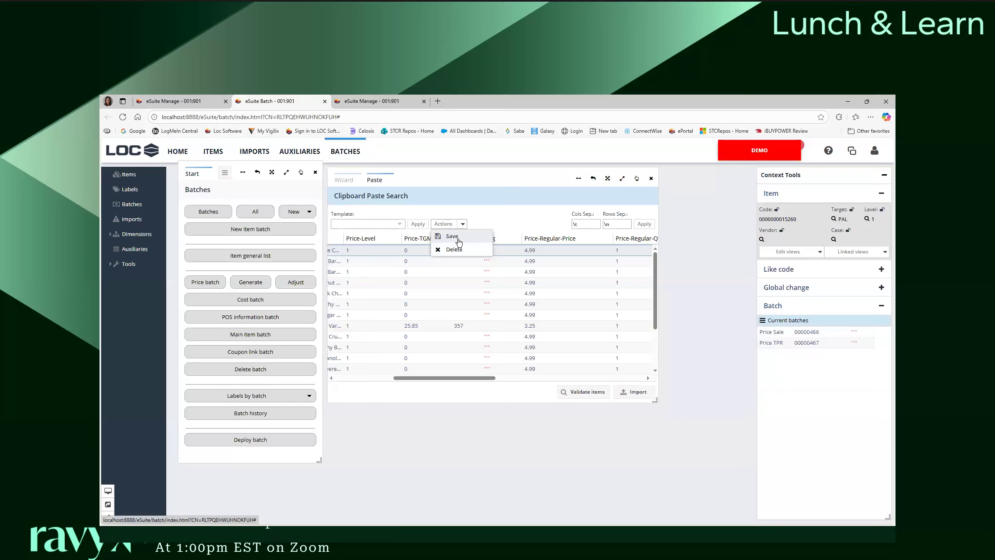
{"action": "left_click", "coordinate": [438, 237]}
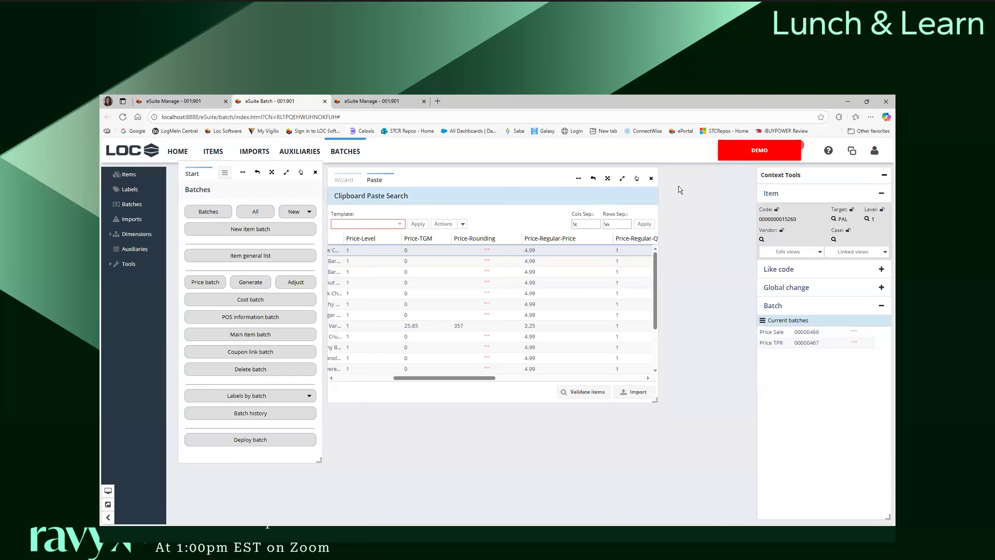
{"action": "type", "text": "VENDORTRIP"}
{"action": "left_click", "coordinate": [463, 225]}
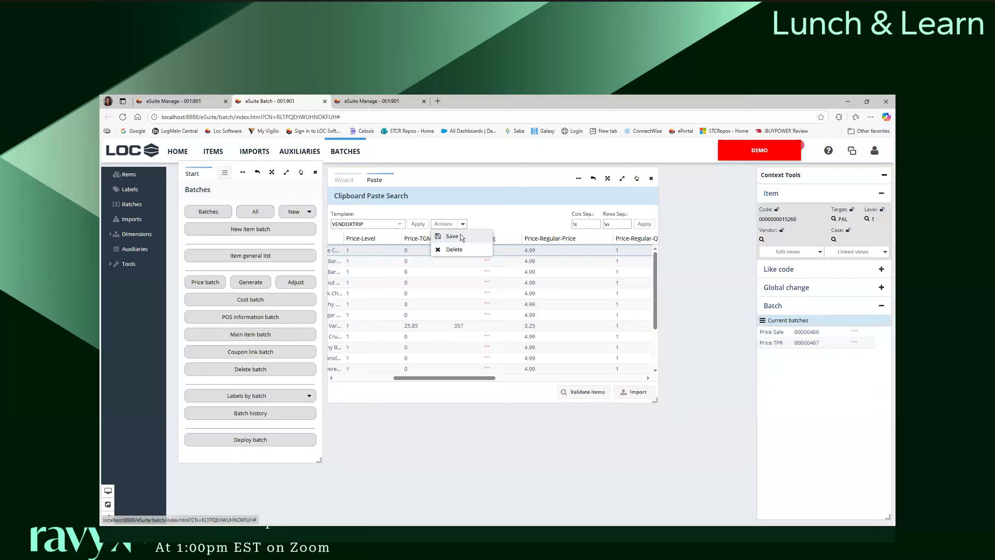
{"action": "left_click", "coordinate": [461, 236]}
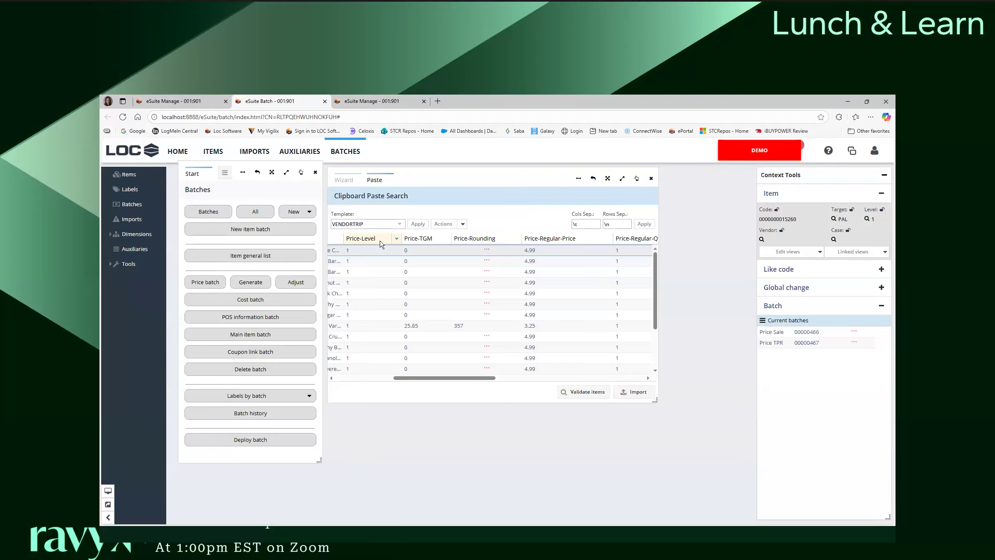
Step: Check the associated columns and import the pasted items with their TPR prices into the batch
{"action": "left_click_drag", "start_coordinate": [439, 378], "coordinate": [379, 379]}
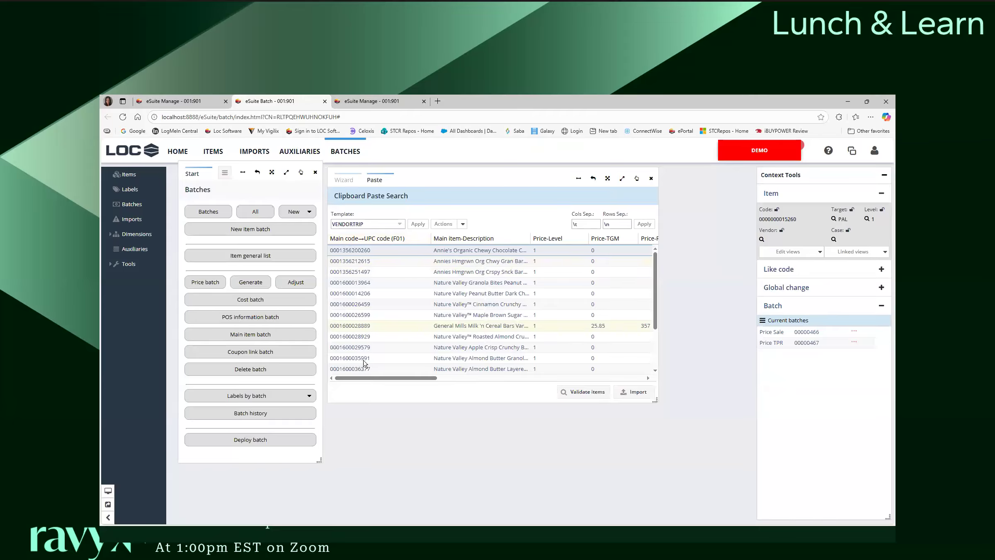
{"action": "left_click_drag", "start_coordinate": [366, 378], "coordinate": [511, 378]}
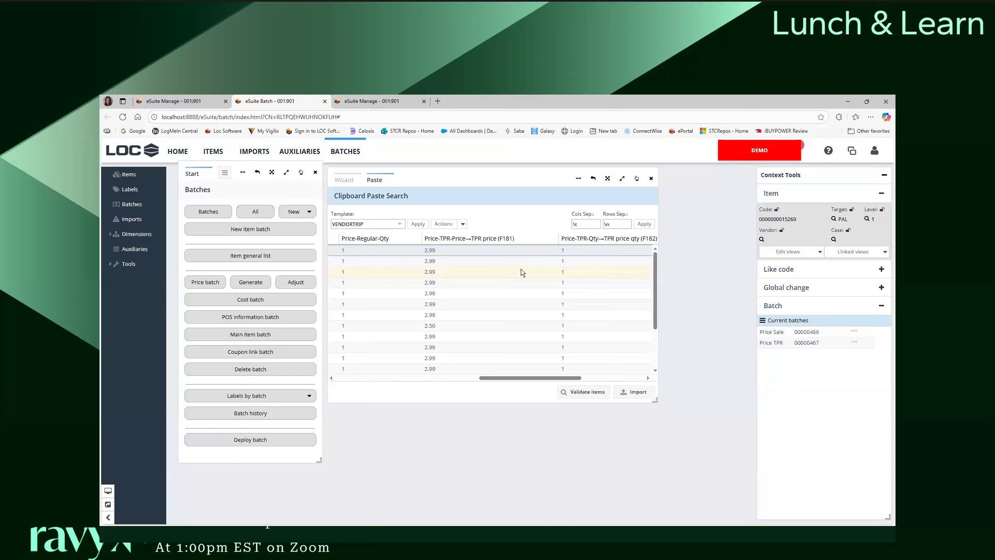
{"action": "left_click", "coordinate": [639, 392]}
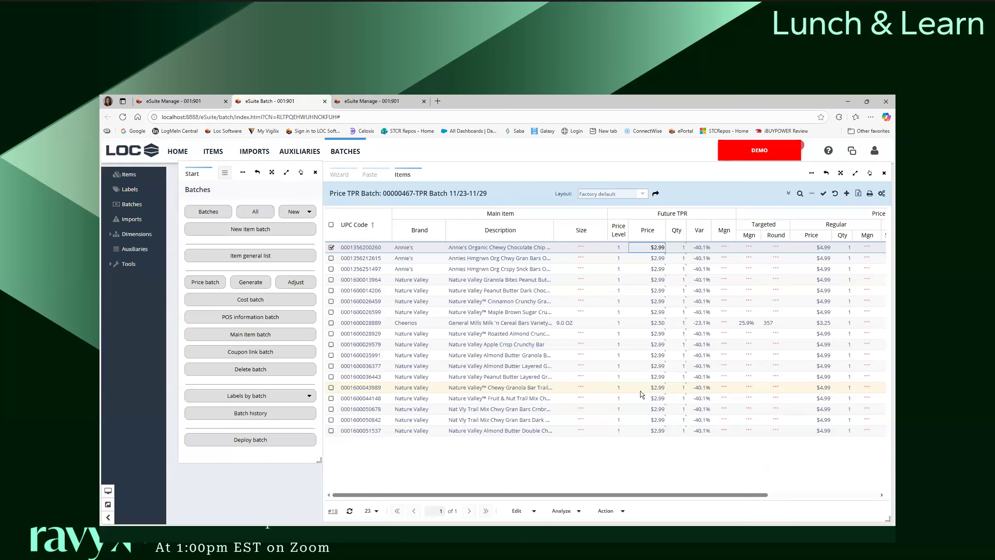
Step: Look over the column options available for the TPR batch item list
{"action": "left_click_drag", "start_coordinate": [630, 169], "coordinate": [524, 153]}
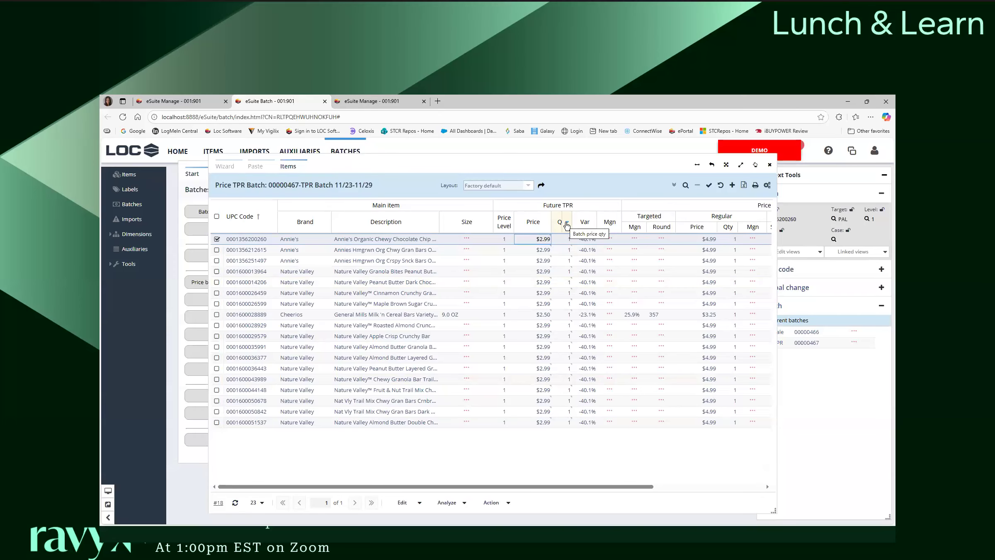
{"action": "left_click", "coordinate": [566, 222]}
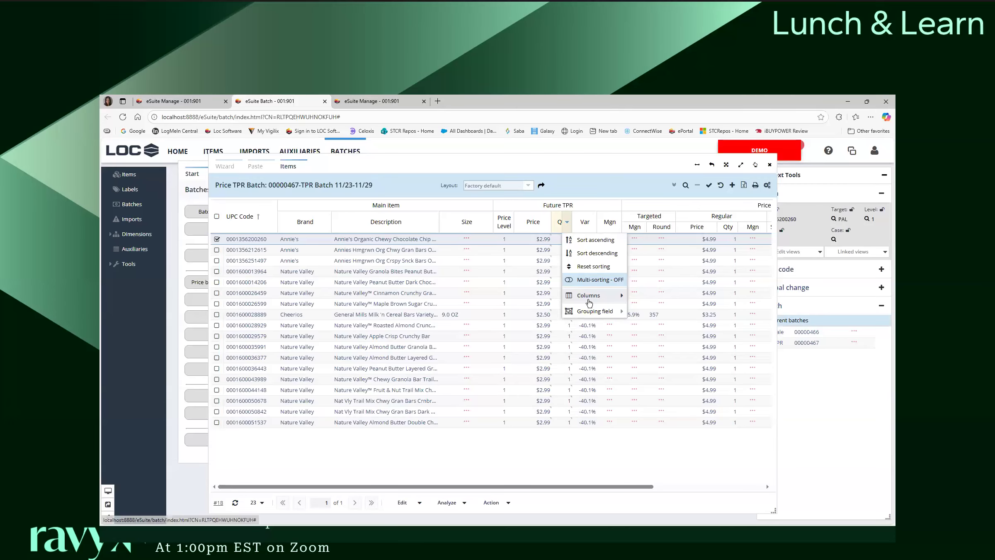
{"action": "mouse_move", "coordinate": [589, 303]}
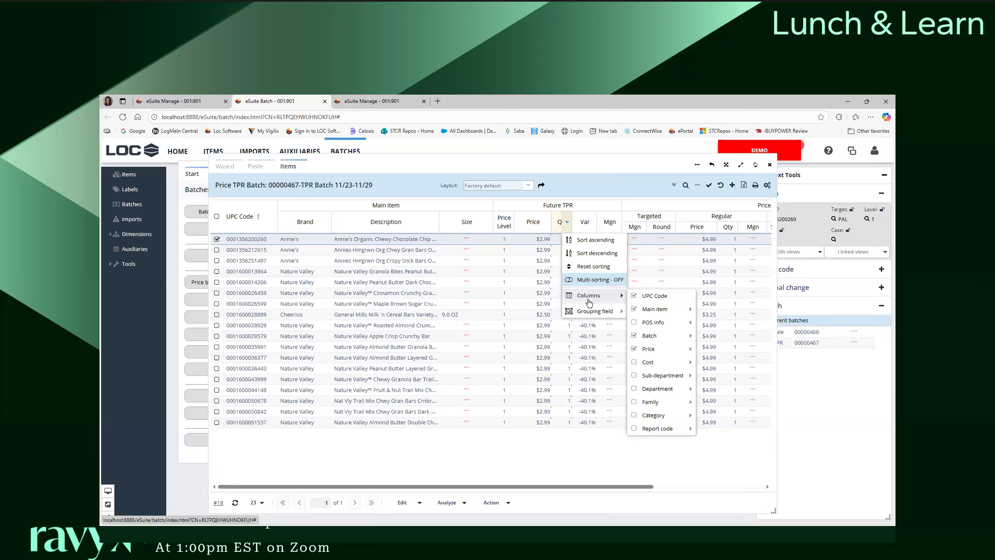
{"action": "left_click", "coordinate": [532, 471]}
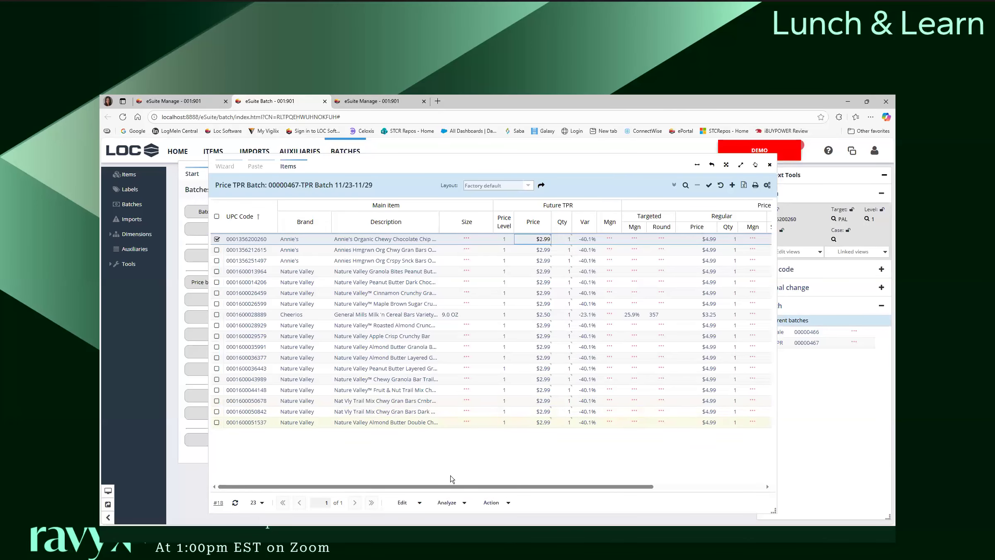
Step: Generate labels for all items in the TPR batch using the NEWLBL.lbz format, and close the item list
{"action": "left_click", "coordinate": [217, 216]}
{"action": "left_click", "coordinate": [494, 503]}
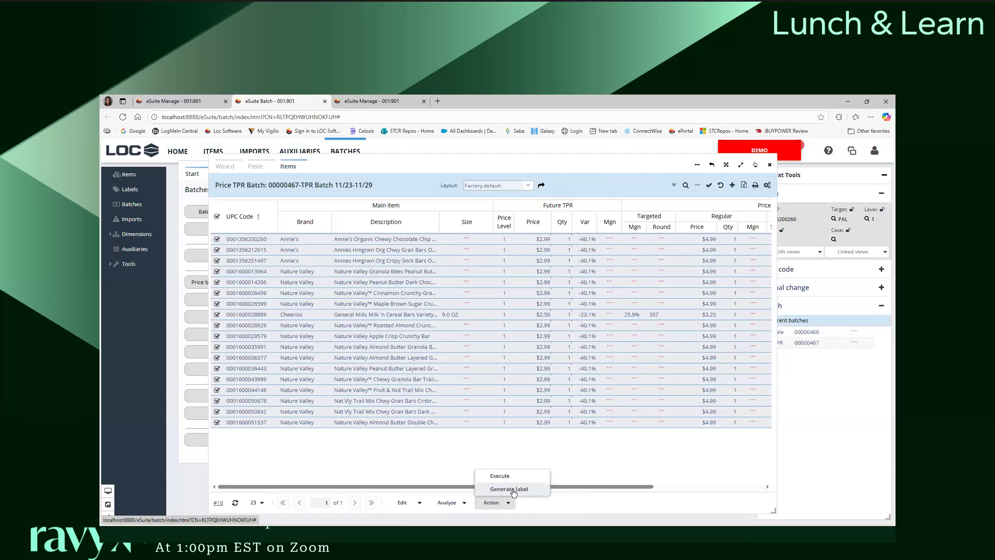
{"action": "left_click", "coordinate": [509, 489]}
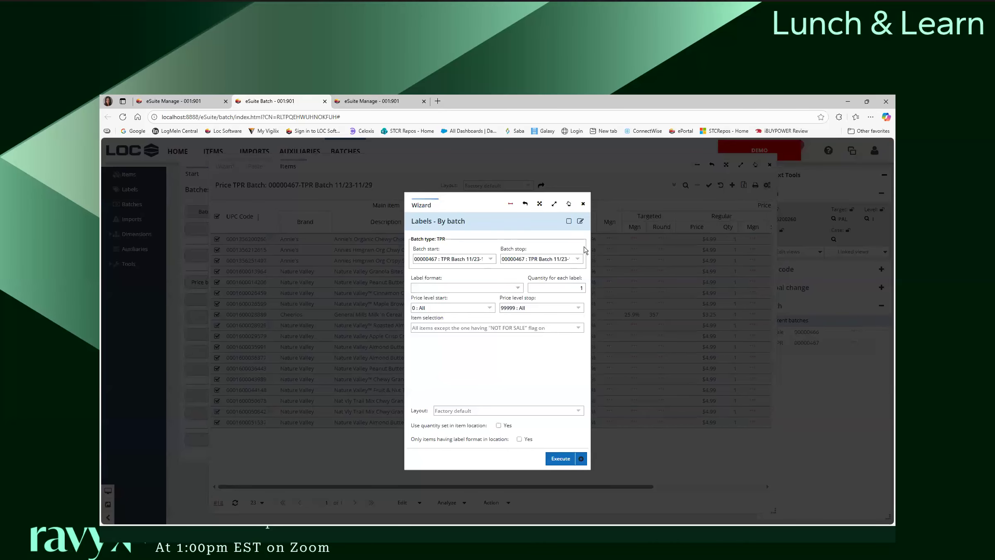
{"action": "left_click", "coordinate": [518, 288]}
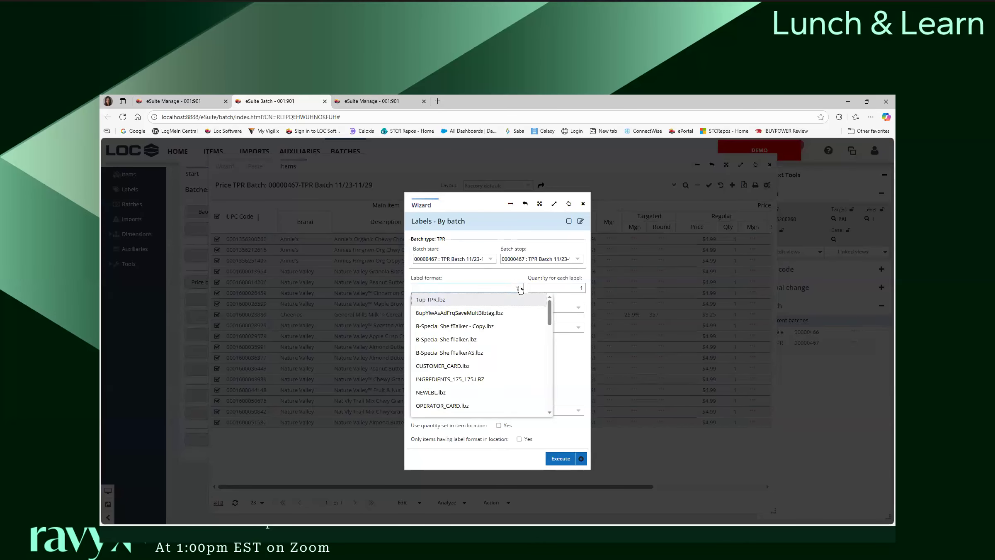
{"action": "left_click", "coordinate": [485, 393]}
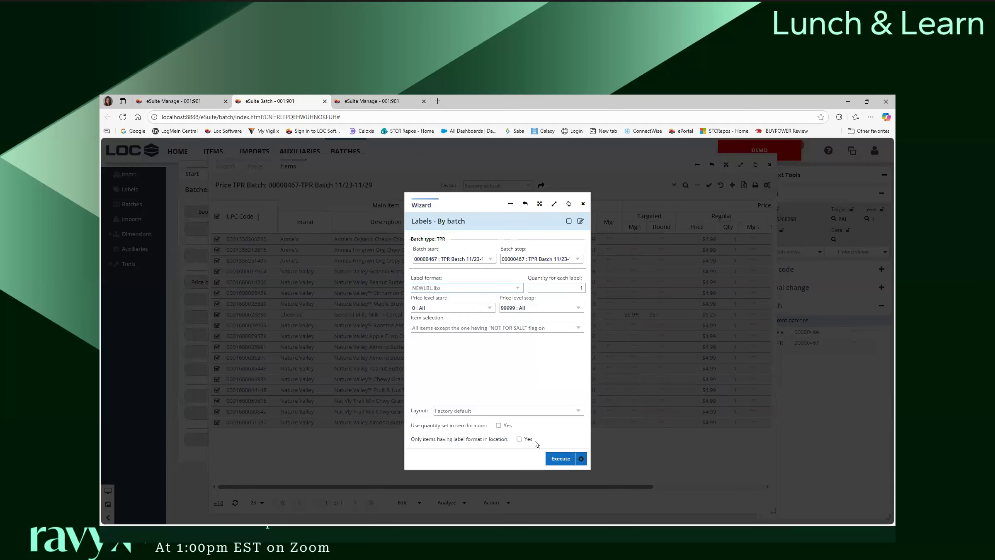
{"action": "left_click", "coordinate": [559, 458]}
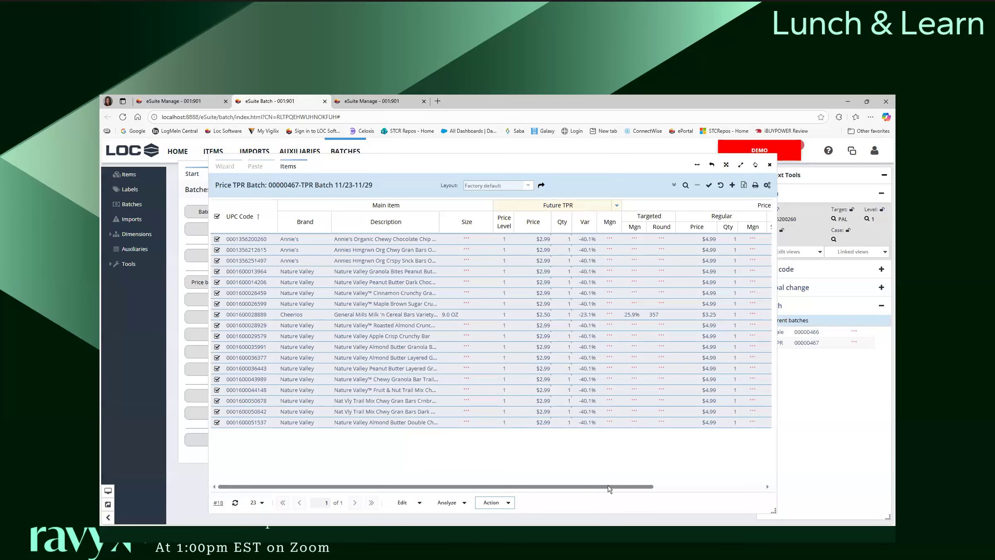
{"action": "left_click", "coordinate": [493, 502]}
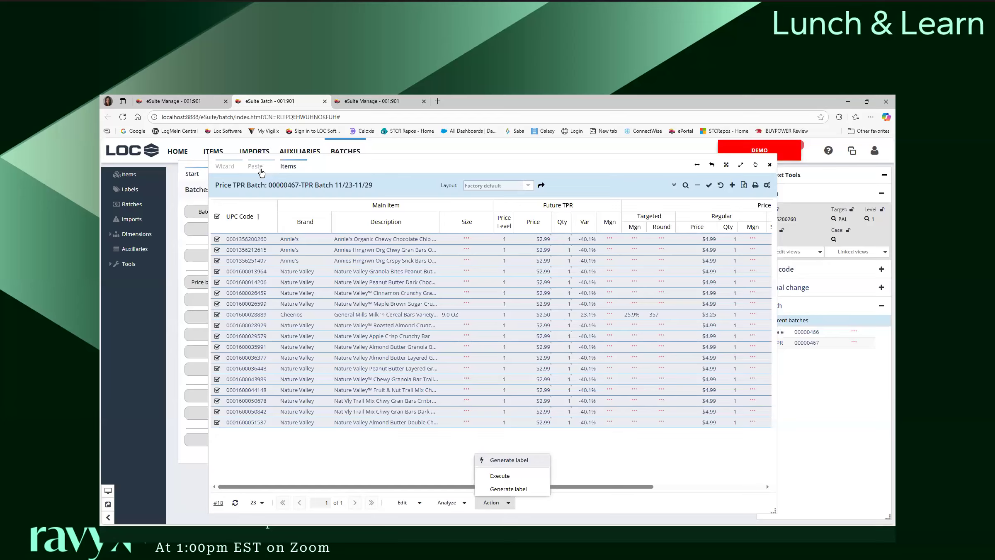
{"action": "left_click", "coordinate": [770, 166]}
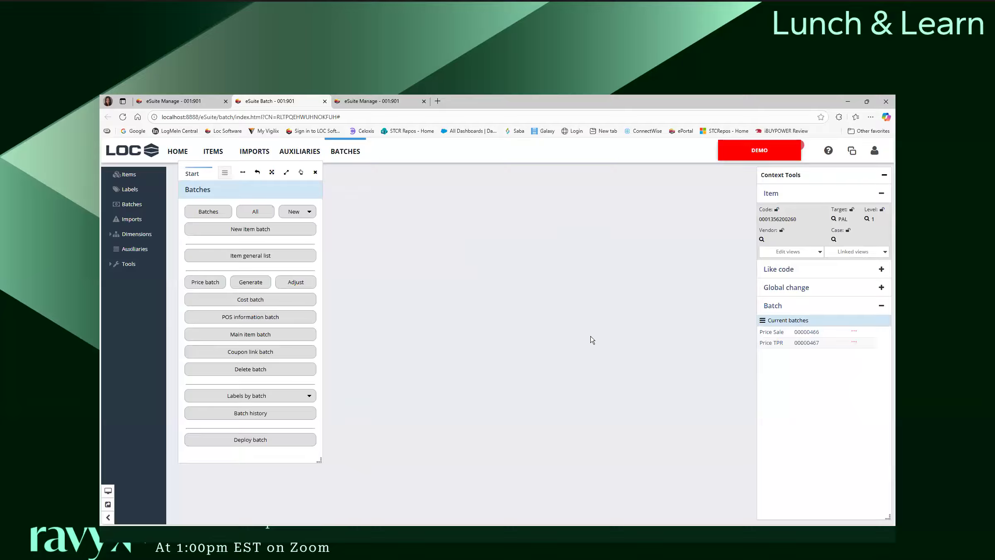
Step: Check which batches can be selected for deployment, and cancel without deploying any
{"action": "left_click", "coordinate": [275, 440]}
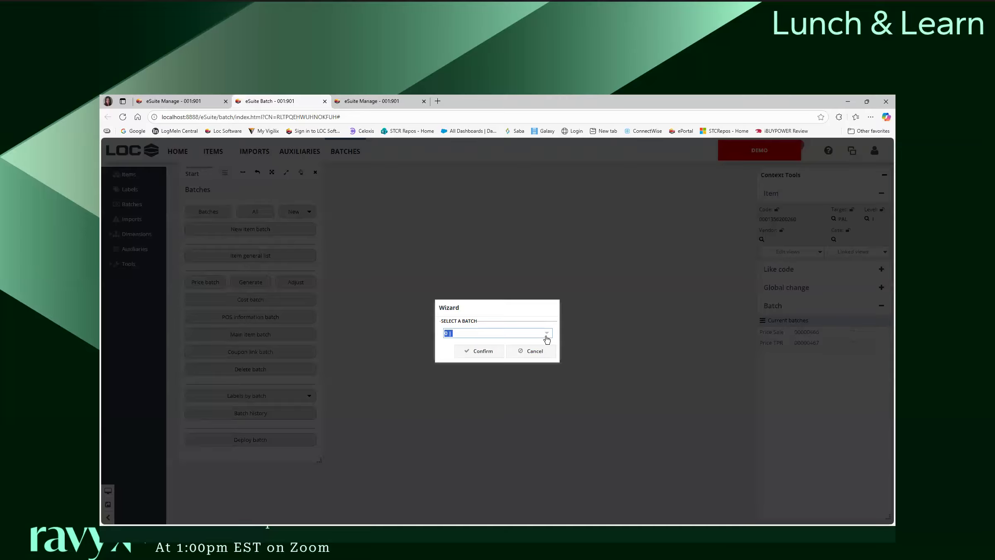
{"action": "left_click", "coordinate": [546, 337]}
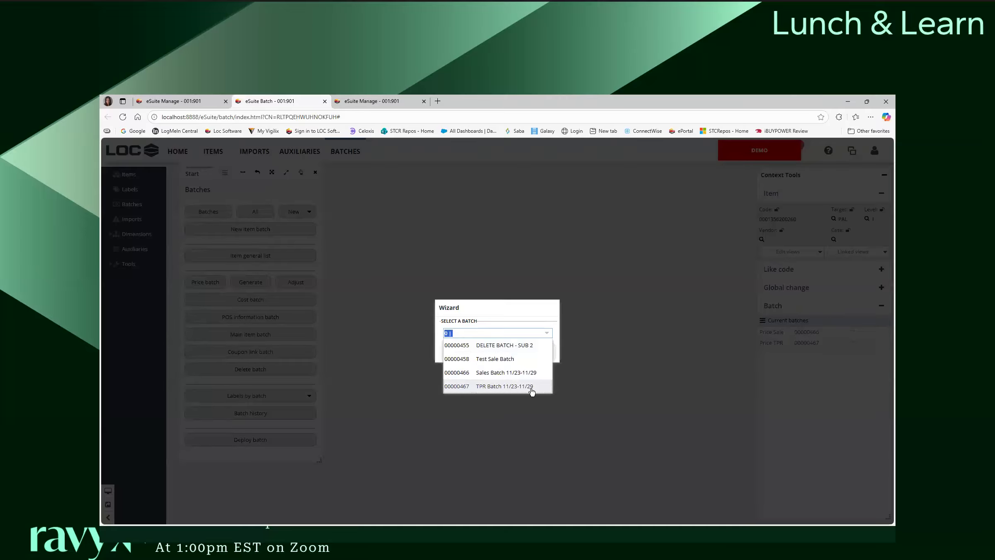
{"action": "left_click", "coordinate": [505, 331]}
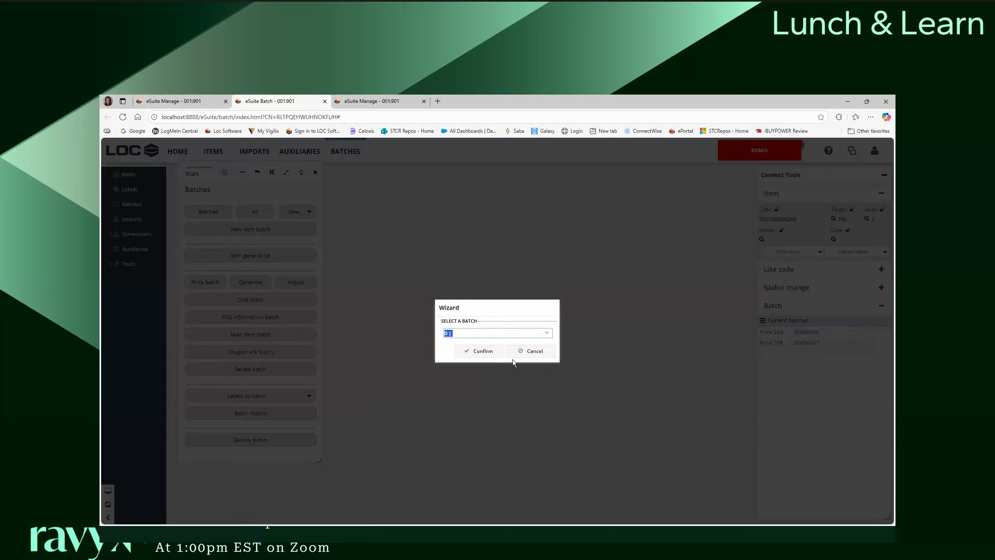
{"action": "left_click", "coordinate": [533, 351]}
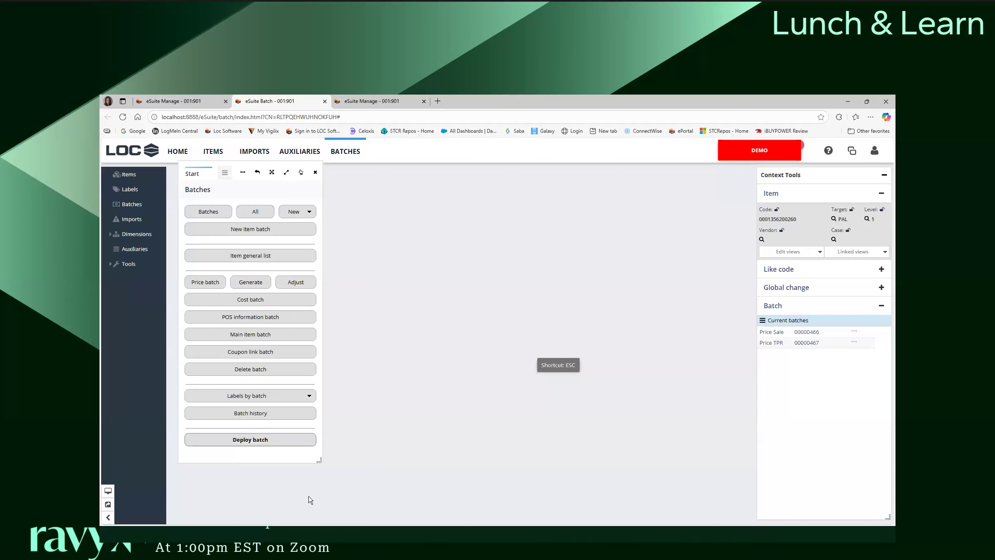
Step: View the label-by-batch options for sale batches and return to the Batches start page
{"action": "left_click", "coordinate": [257, 400]}
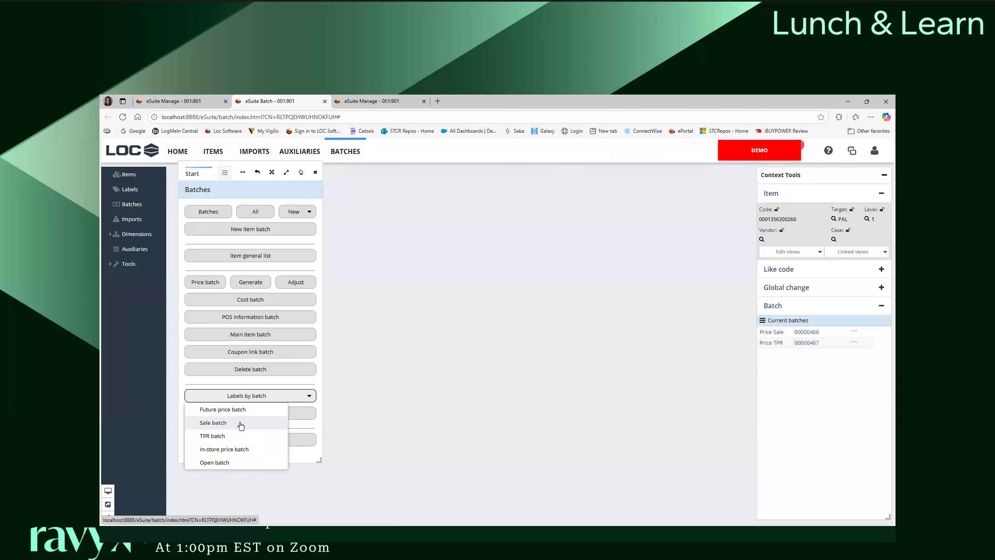
{"action": "left_click", "coordinate": [240, 426]}
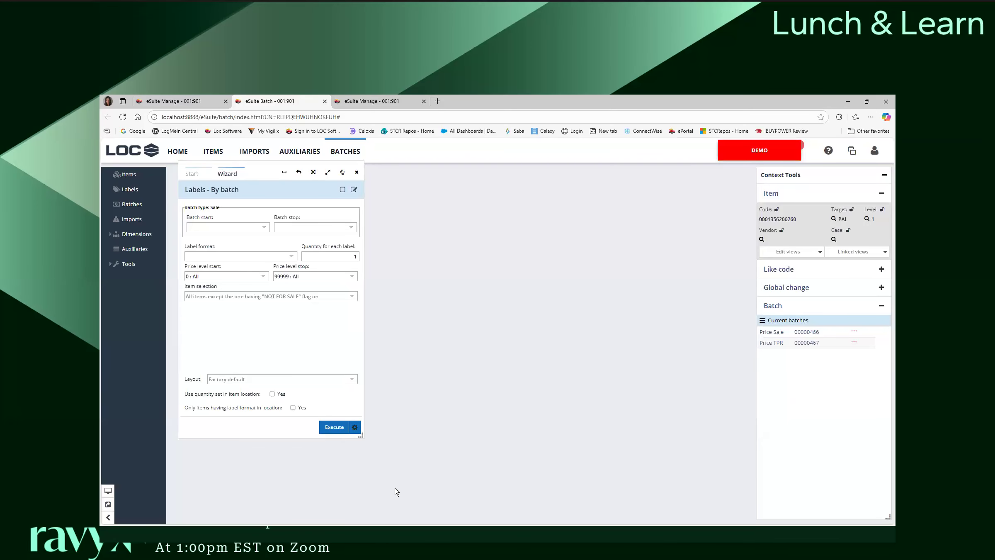
{"action": "left_click", "coordinate": [192, 174]}
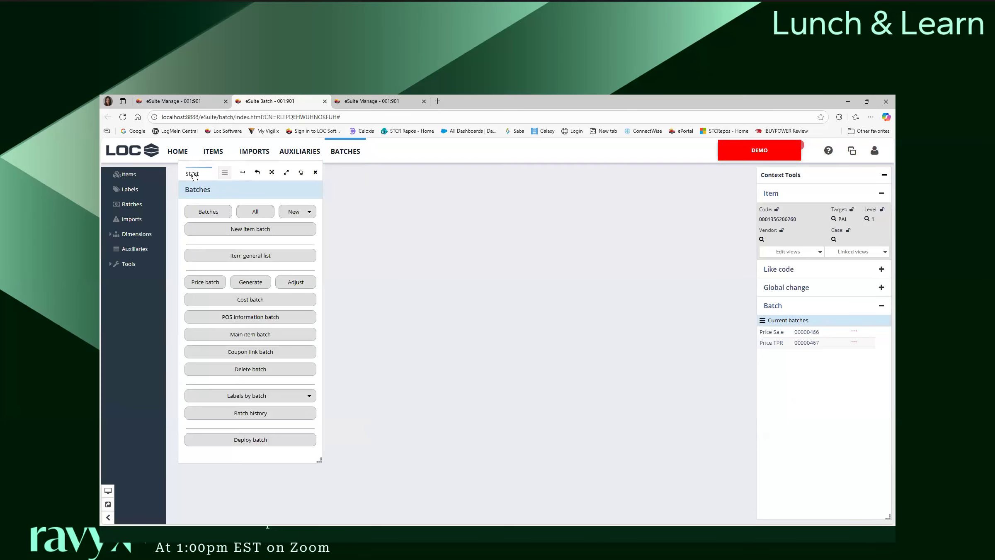
{"action": "left_click_drag", "start_coordinate": [210, 164], "coordinate": [207, 167]}
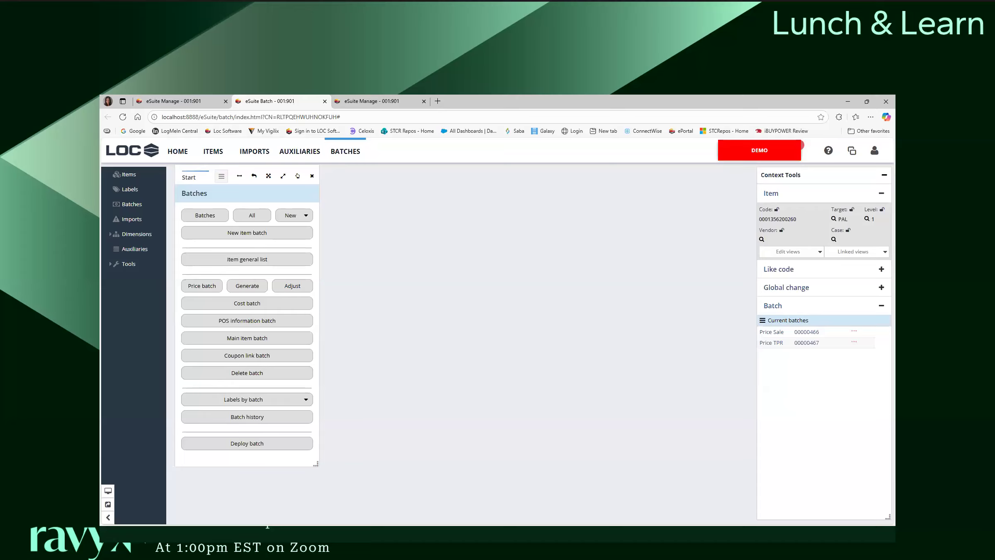
Step: Open a new TPR batch header to examine its Target field, and discard the unsaved header
{"action": "left_click", "coordinate": [286, 222]}
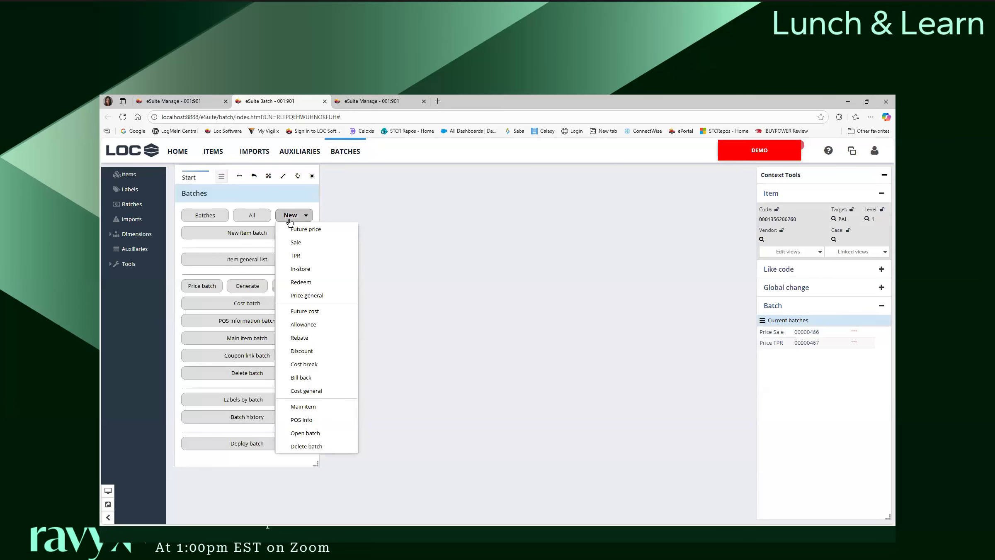
{"action": "left_click", "coordinate": [296, 256]}
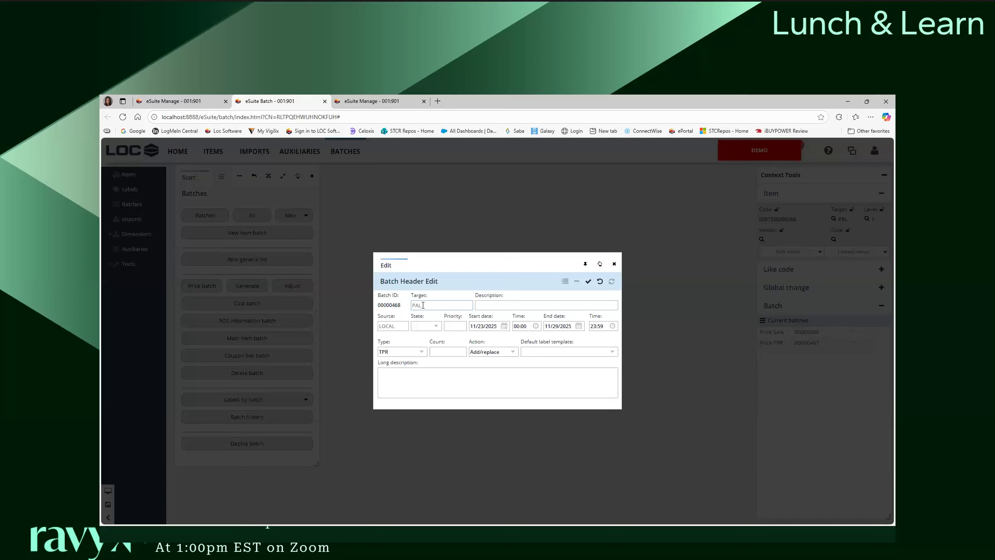
{"action": "double_click", "coordinate": [423, 305]}
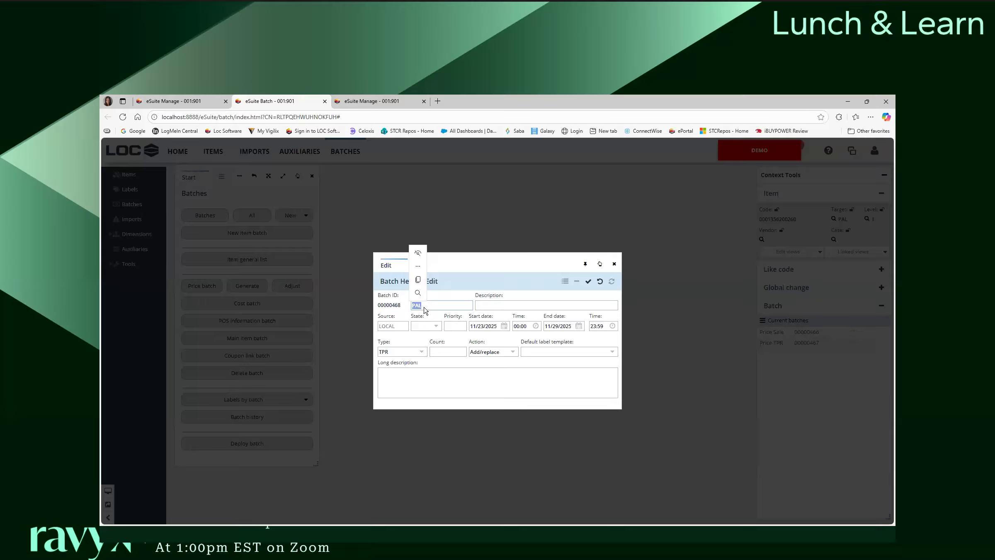
{"action": "left_click", "coordinate": [614, 264]}
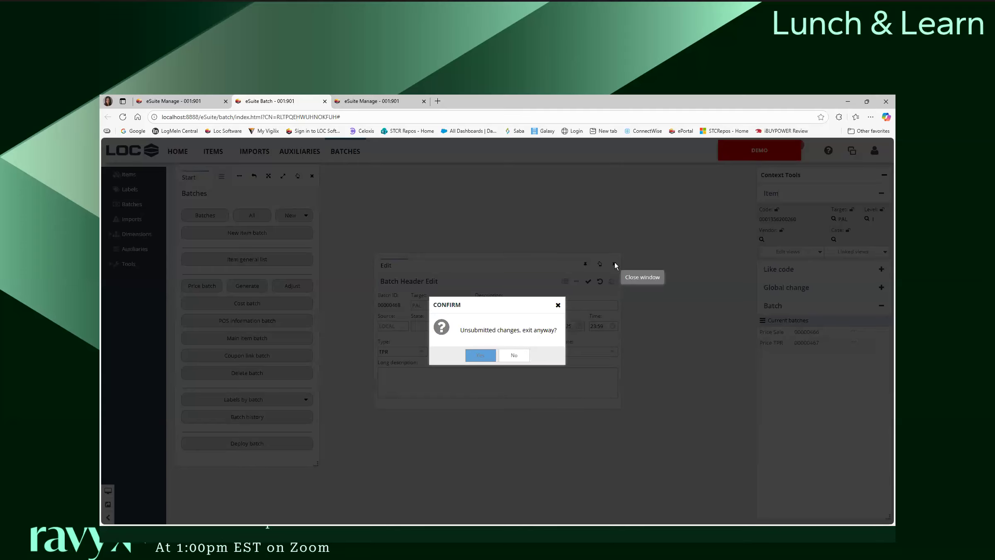
{"action": "left_click", "coordinate": [484, 356]}
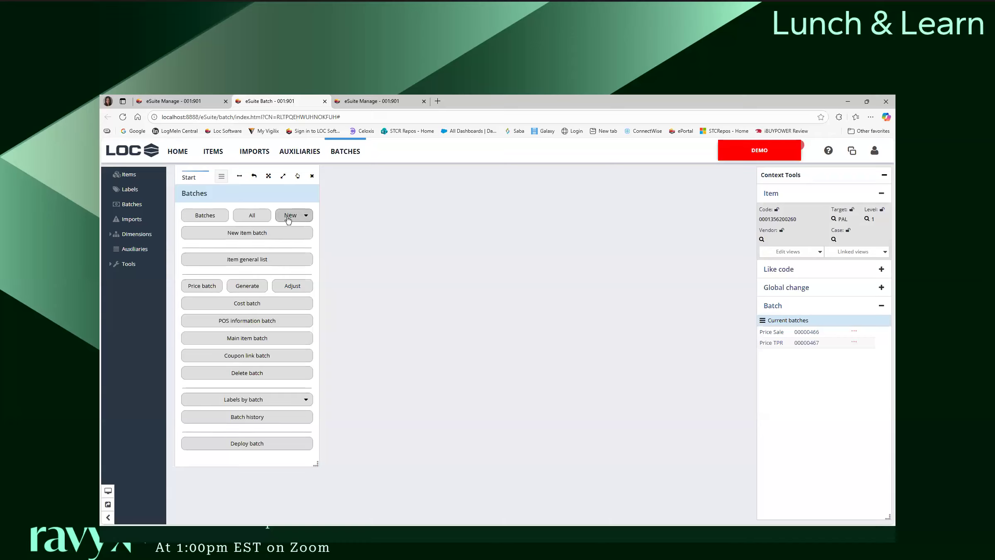
Step: List the in-store batches with future batch status and update their item counts
{"action": "left_click", "coordinate": [205, 216]}
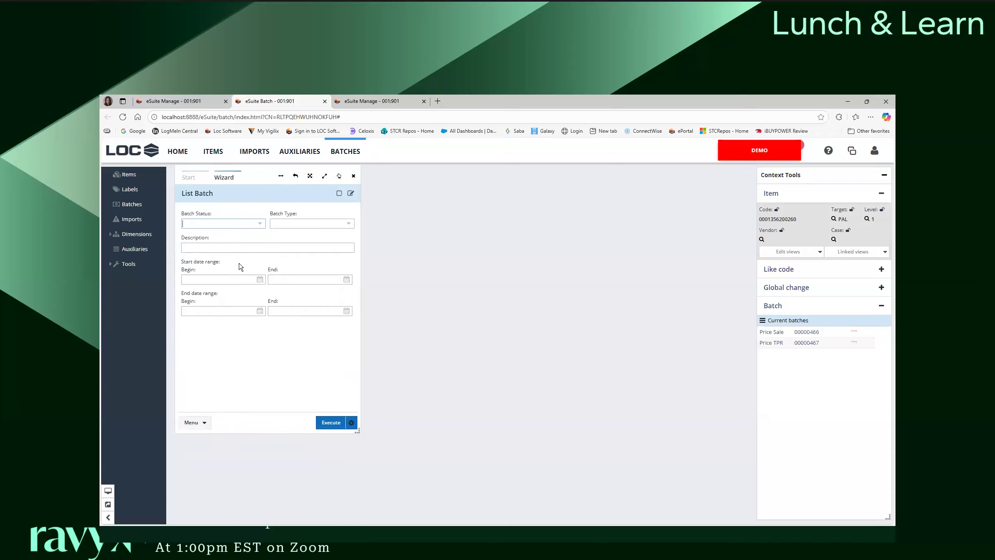
{"action": "left_click", "coordinate": [261, 226]}
{"action": "left_click", "coordinate": [247, 235]}
{"action": "left_click", "coordinate": [331, 422]}
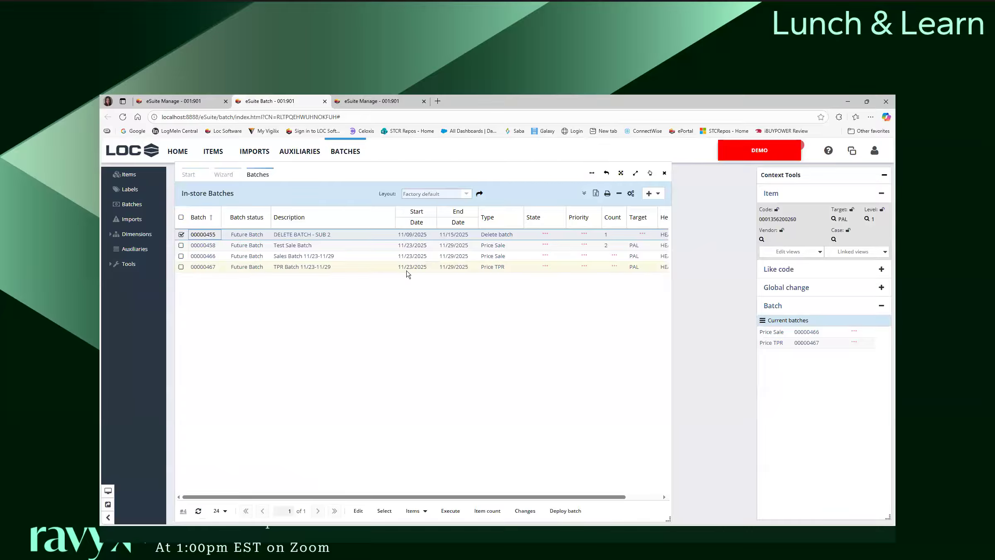
{"action": "left_click", "coordinate": [407, 269]}
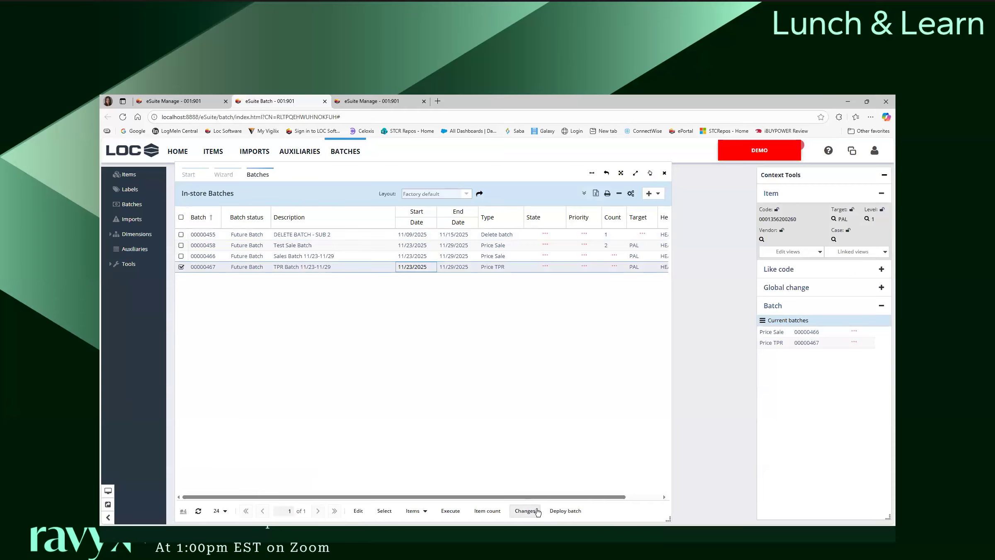
{"action": "left_click", "coordinate": [481, 510]}
{"action": "left_click", "coordinate": [419, 511]}
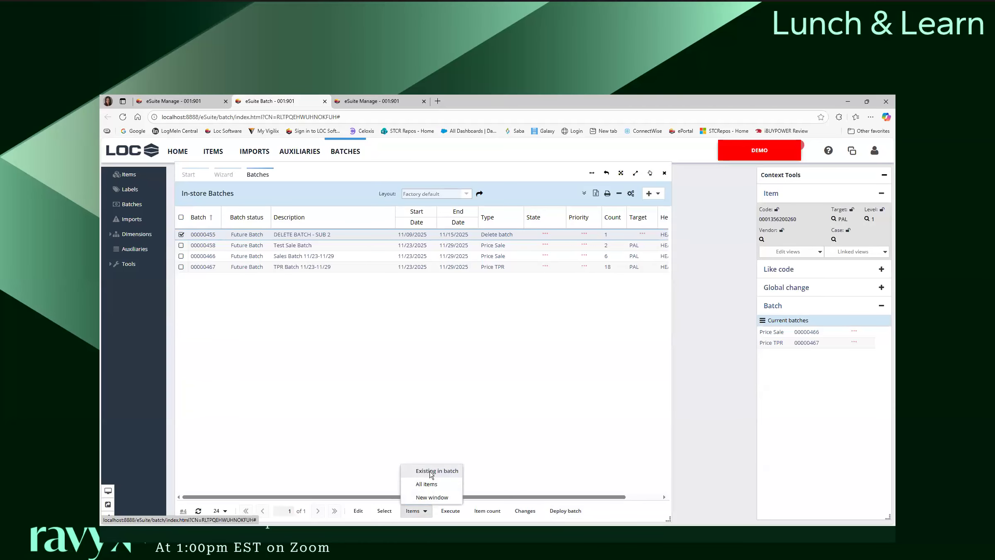
{"action": "left_click", "coordinate": [431, 472]}
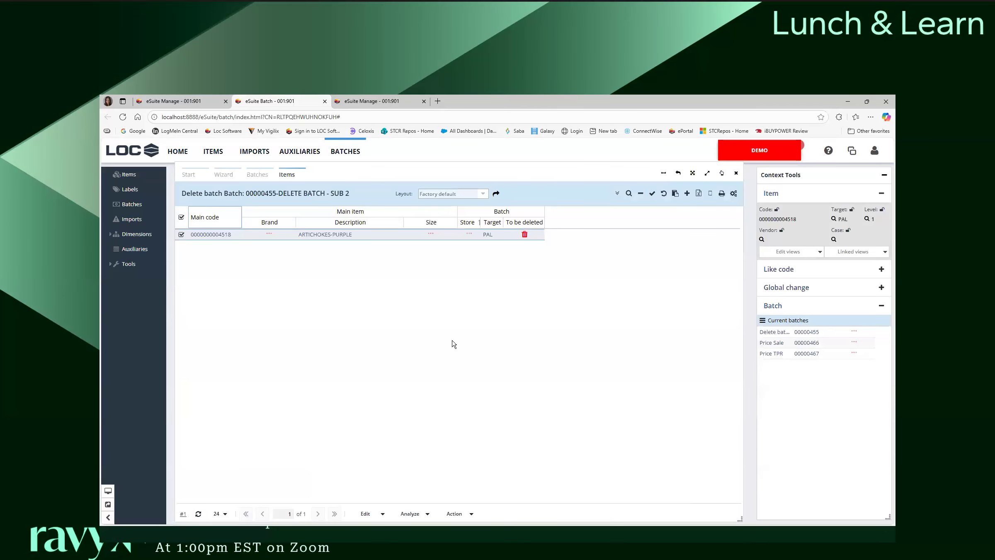
{"action": "left_click", "coordinate": [261, 174]}
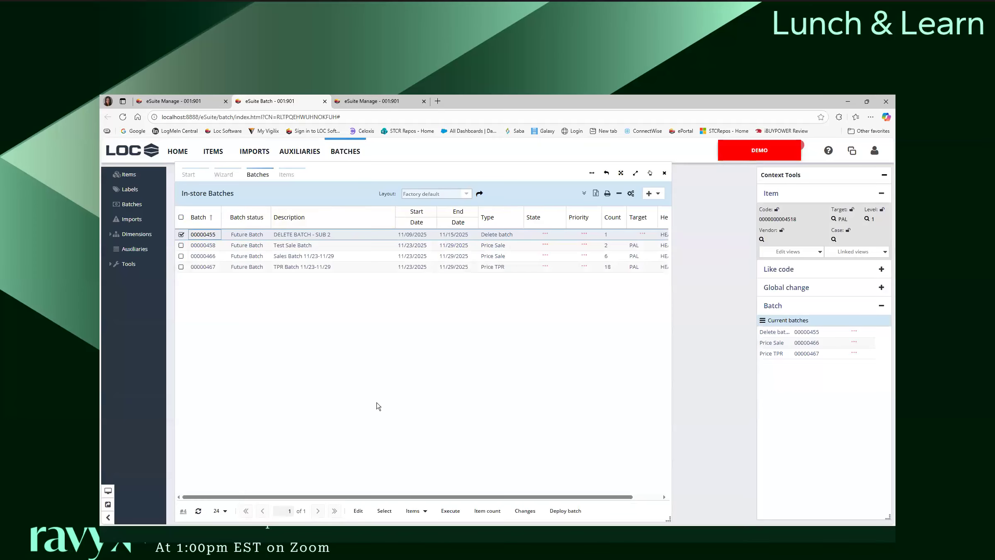
Step: Open the existing items of TPR Batch 11/23-11/29 and review their target, future TPR, regular and active price columns
{"action": "left_click", "coordinate": [328, 268]}
{"action": "left_click", "coordinate": [414, 510]}
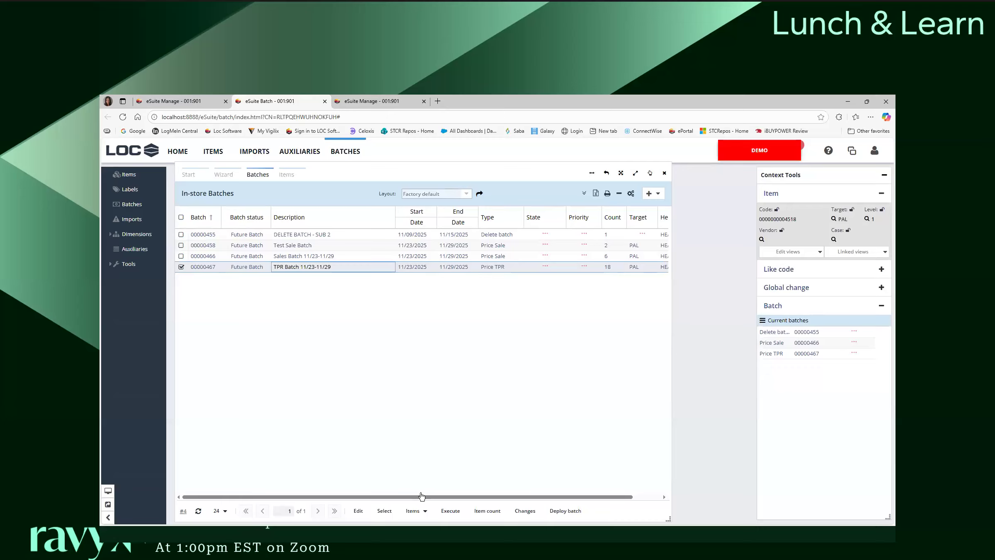
{"action": "left_click", "coordinate": [424, 474]}
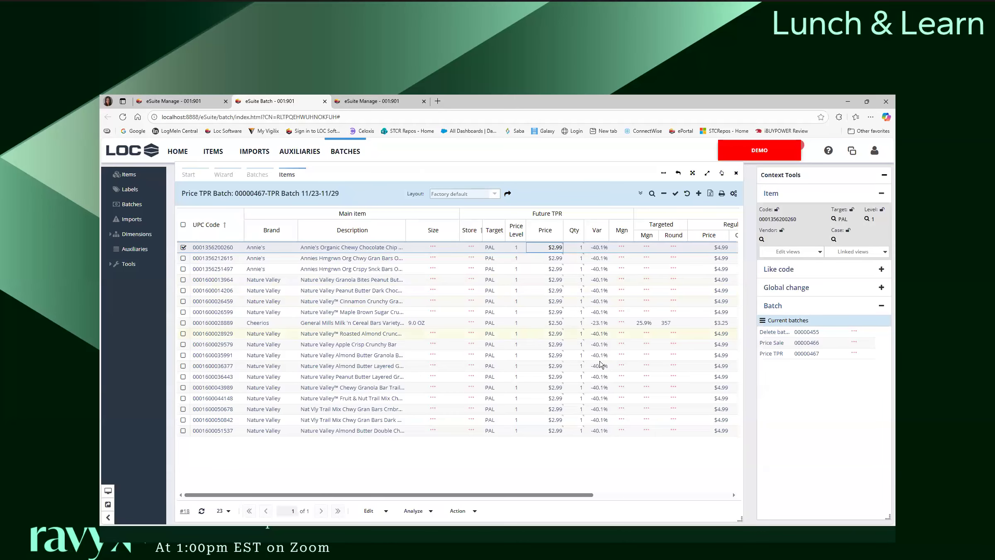
{"action": "left_click_drag", "start_coordinate": [573, 499], "coordinate": [617, 494]}
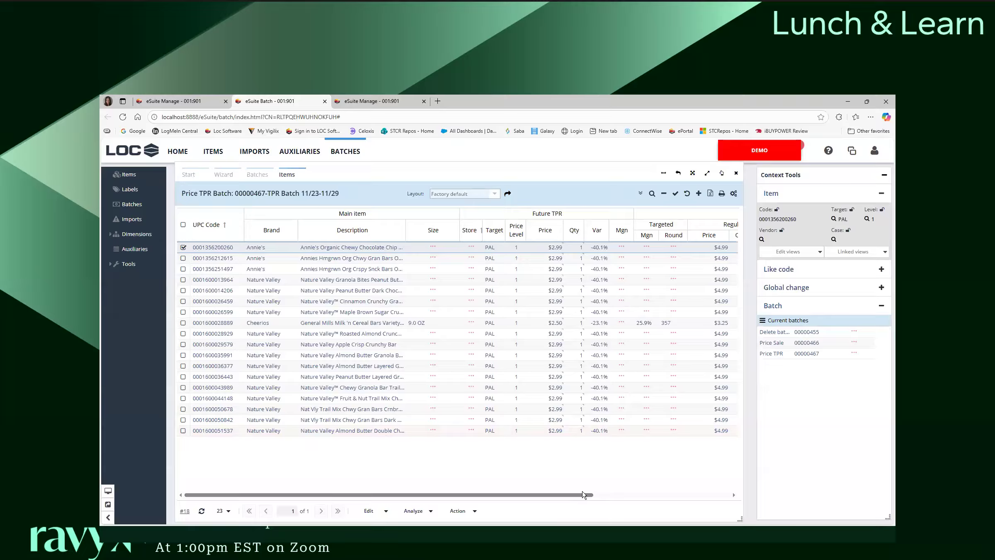
{"action": "left_click_drag", "start_coordinate": [586, 494], "coordinate": [729, 486]}
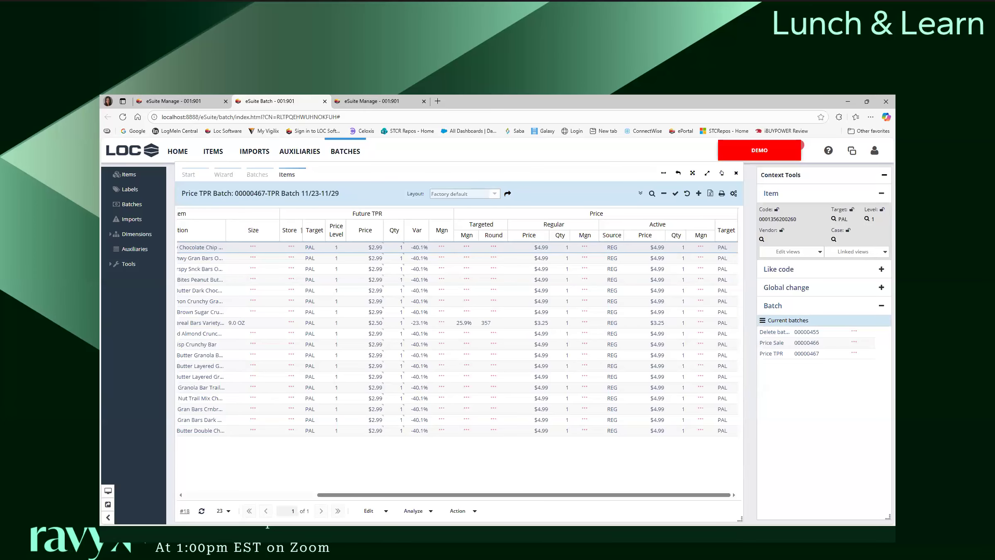
{"action": "left_click_drag", "start_coordinate": [702, 498], "coordinate": [556, 496]}
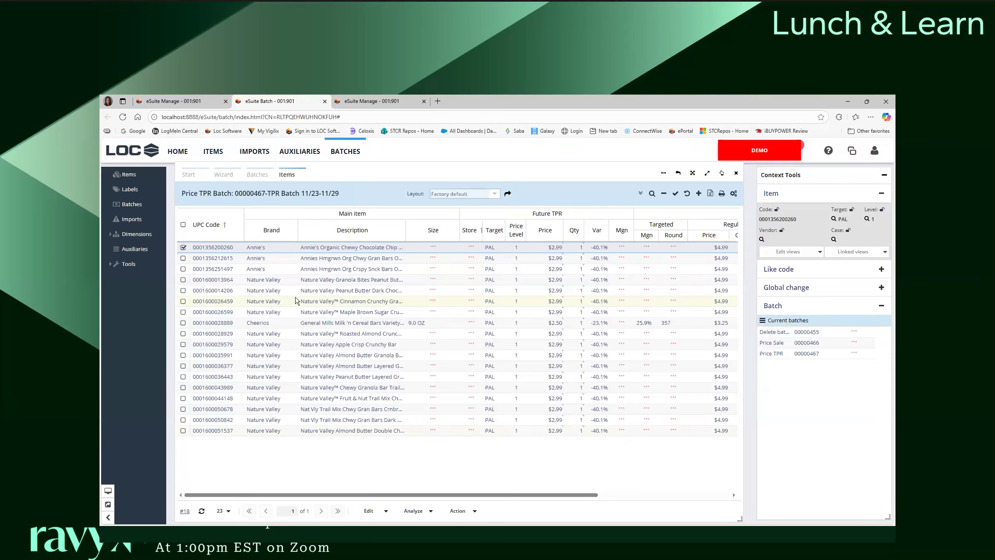
Step: Leave the batch items and look over the target, cost and margin options of the Price Generate Batch wizard
{"action": "left_click", "coordinate": [192, 176]}
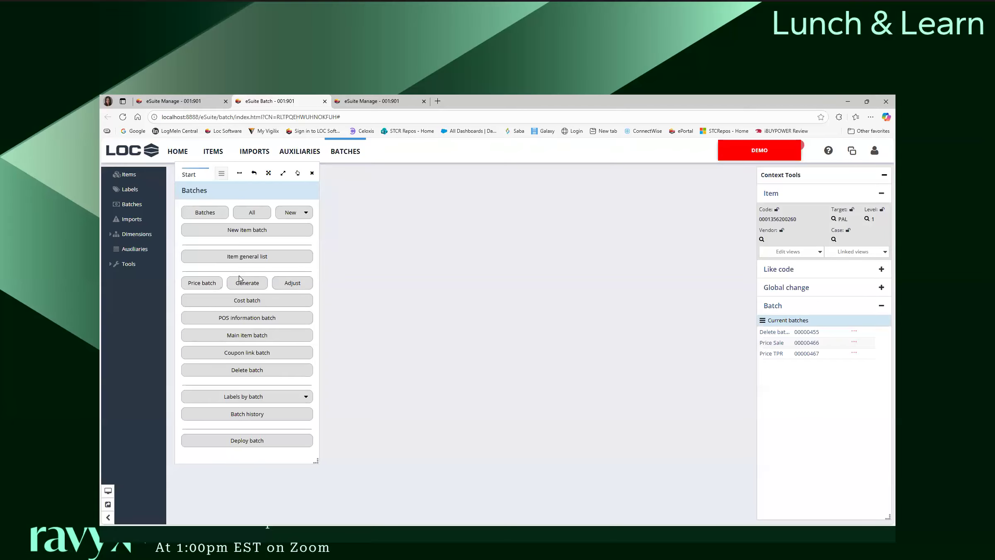
{"action": "left_click", "coordinate": [260, 287]}
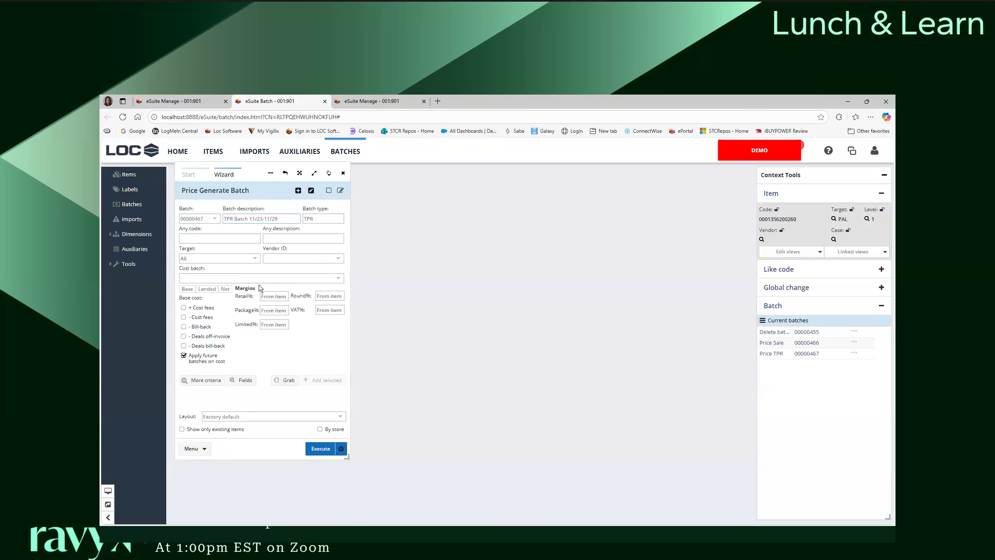
{"action": "left_click", "coordinate": [188, 175]}
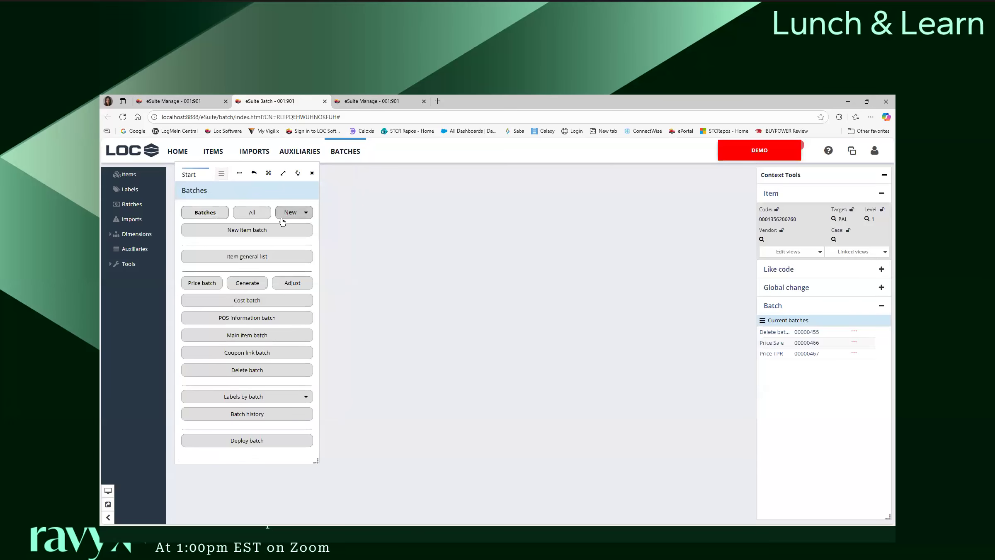
Step: Try a retail adjustment of 10% in the Price Adjust Batch wizard, and close the wizard without executing it
{"action": "left_click", "coordinate": [290, 283]}
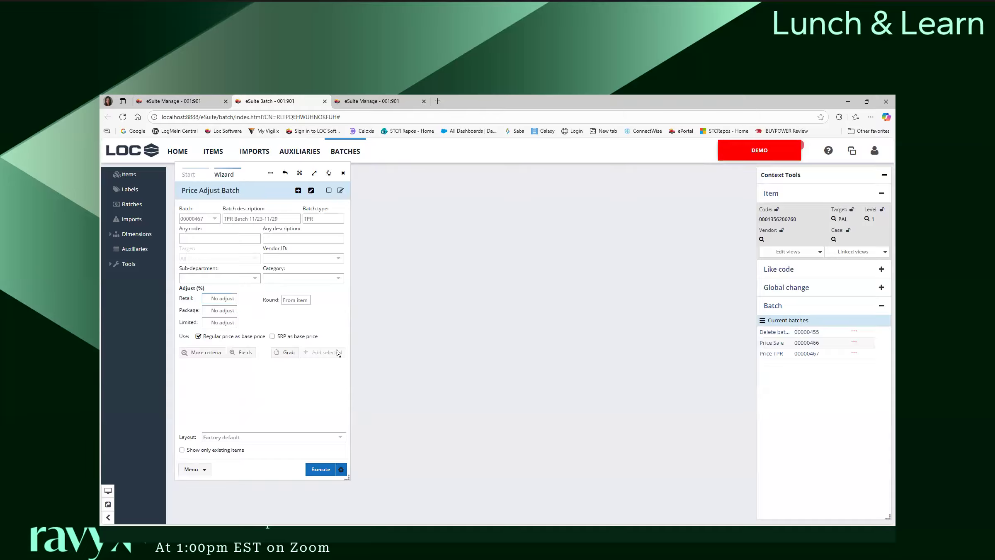
{"action": "type", "text": "10"}
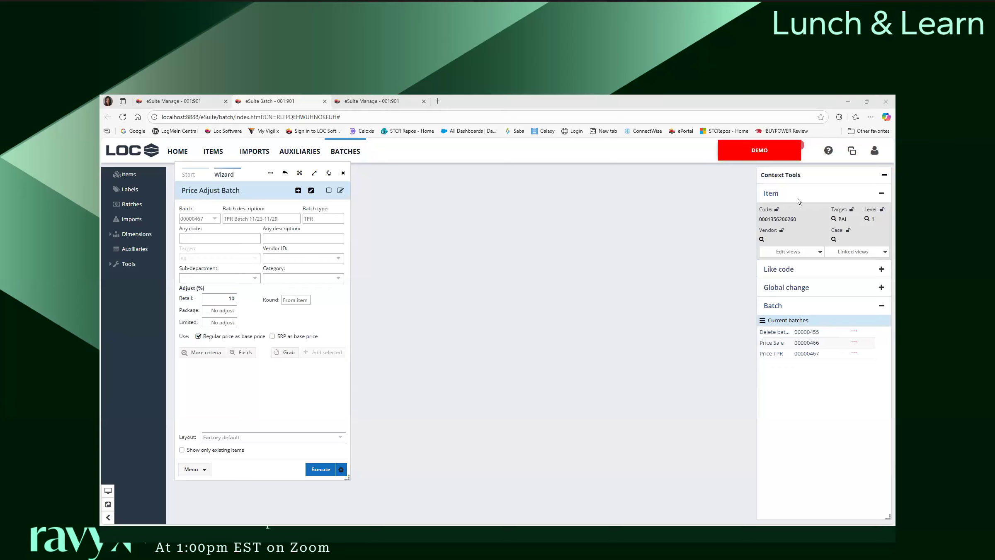
{"action": "left_click", "coordinate": [343, 174]}
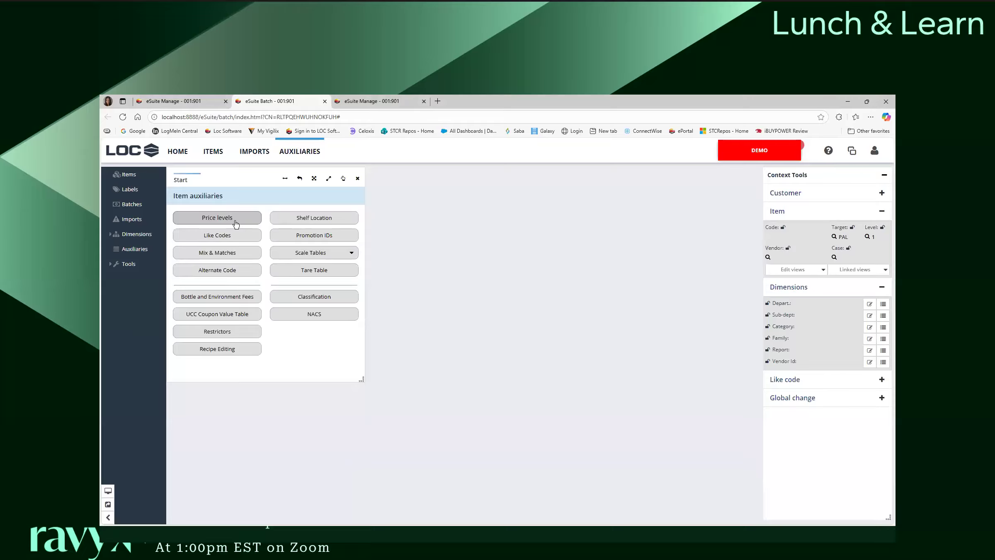
{"action": "left_click", "coordinate": [357, 178]}
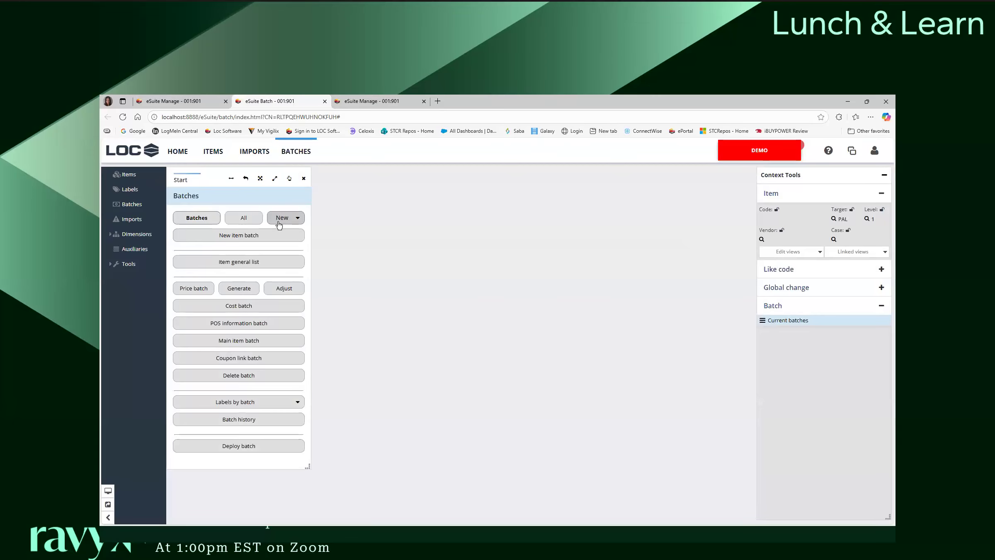
Step: Try the Closed state in a new Main Item batch header, and discard the unsaved header
{"action": "left_click", "coordinate": [279, 219]}
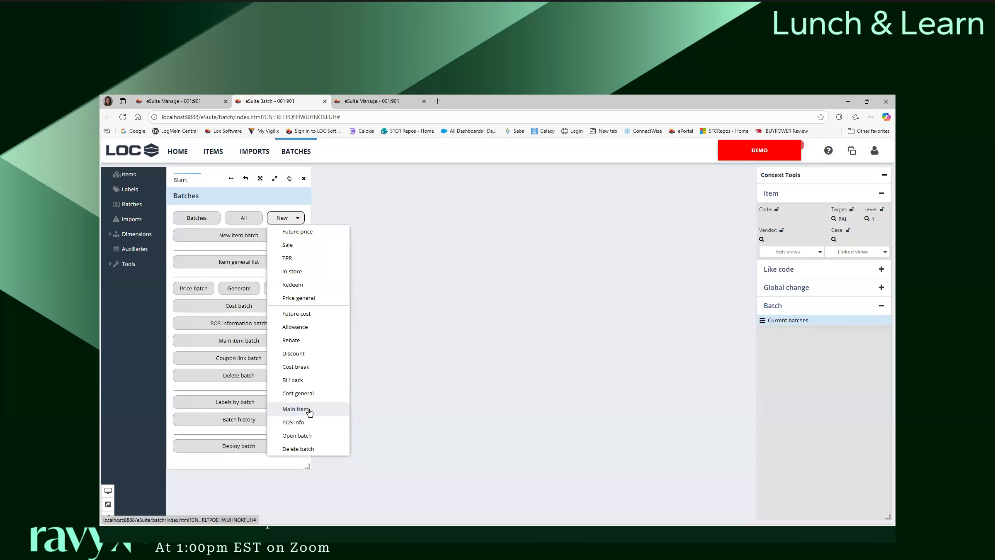
{"action": "left_click", "coordinate": [295, 409]}
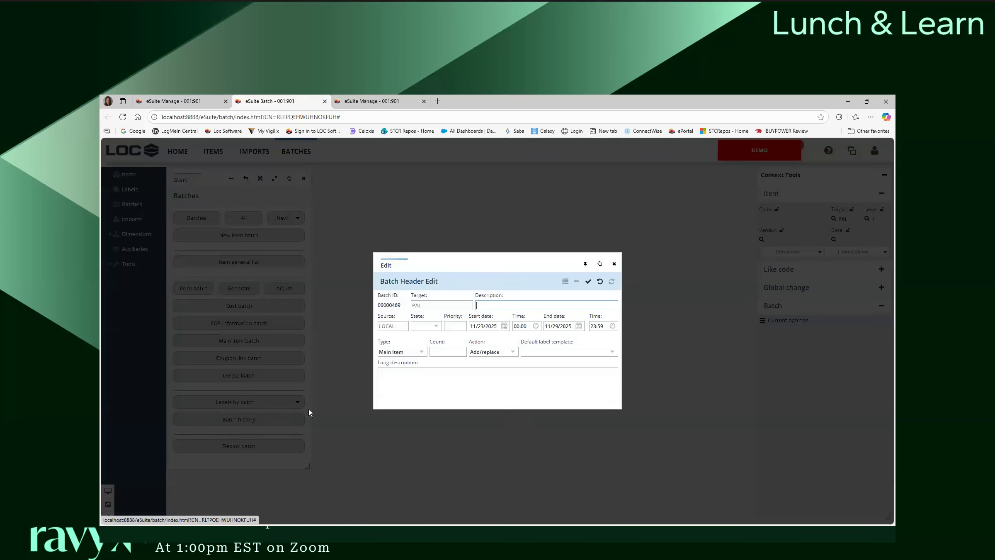
{"action": "left_click", "coordinate": [615, 265]}
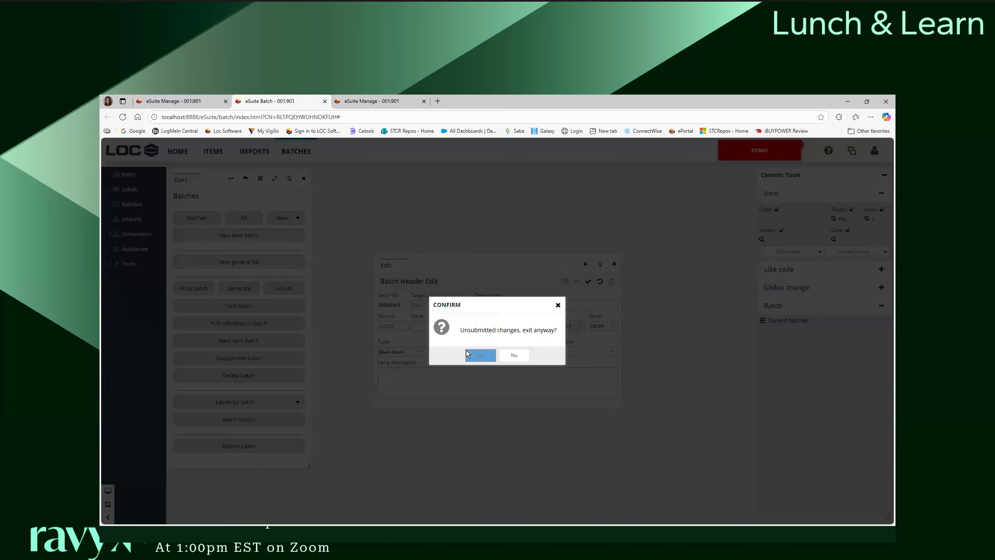
{"action": "left_click", "coordinate": [506, 355]}
{"action": "left_click", "coordinate": [433, 327]}
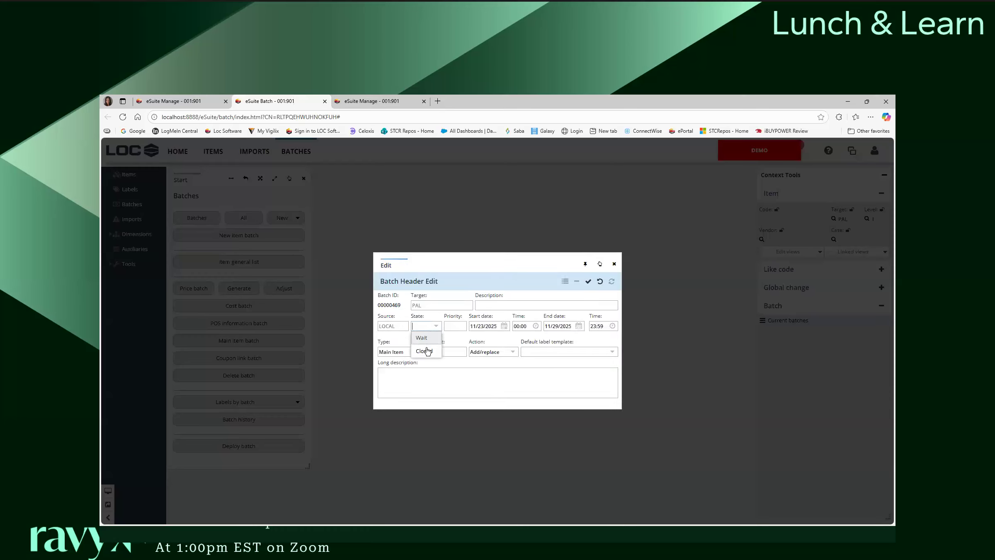
{"action": "left_click", "coordinate": [426, 352]}
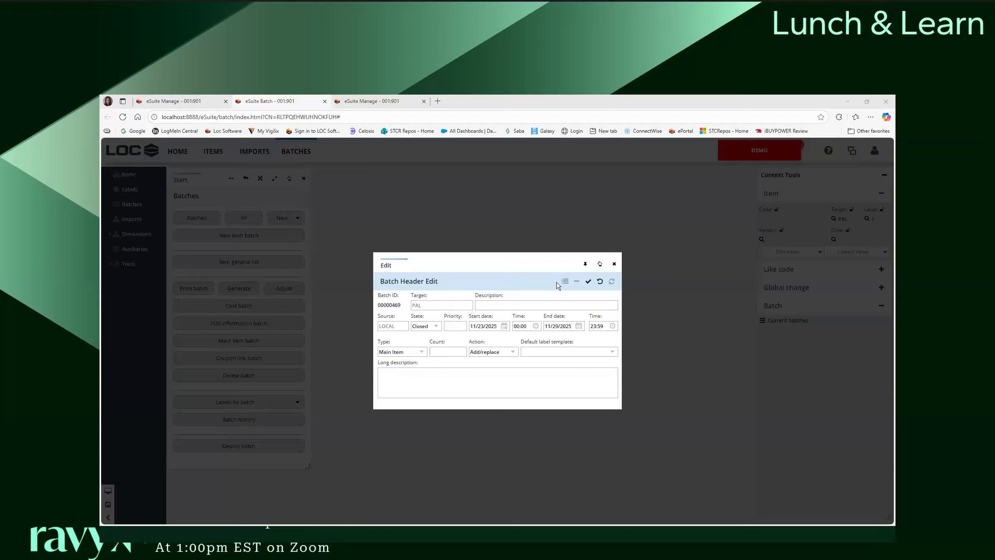
{"action": "left_click_drag", "start_coordinate": [529, 259], "coordinate": [498, 218]}
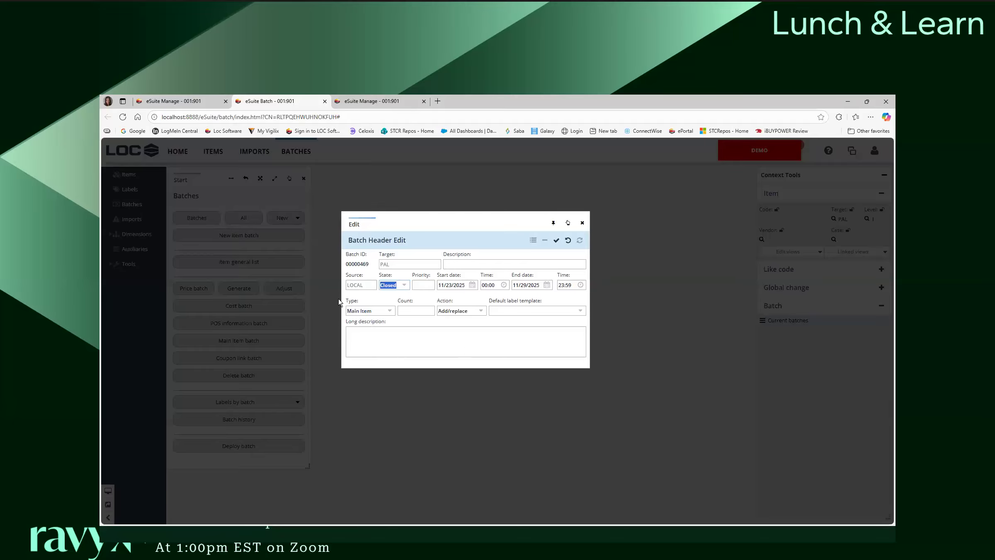
{"action": "left_click", "coordinate": [583, 224]}
{"action": "left_click", "coordinate": [514, 355]}
{"action": "left_click", "coordinate": [582, 223]}
{"action": "left_click", "coordinate": [484, 356]}
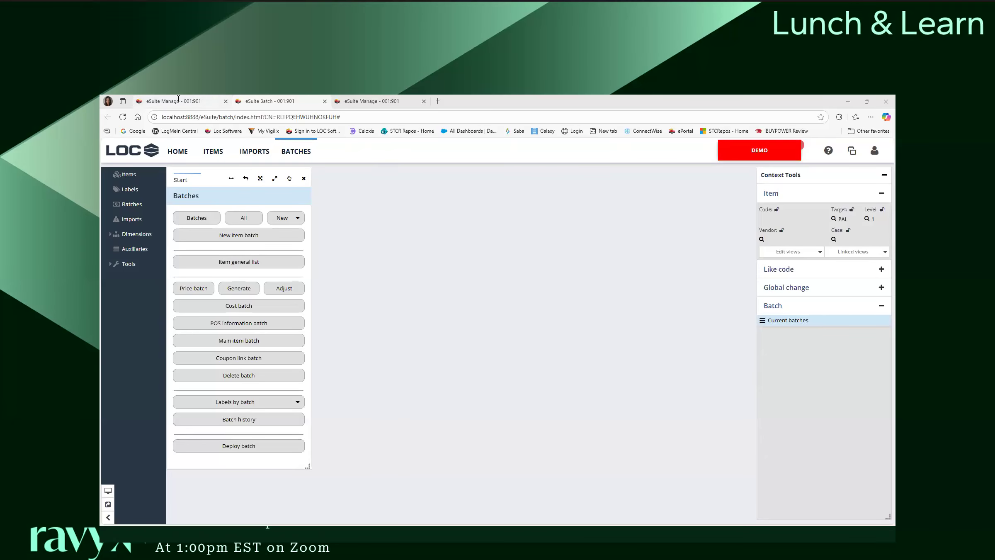
Step: Open the print label list for the NEWLBL.lbz label format in Labels and check its available actions
{"action": "left_click", "coordinate": [128, 264]}
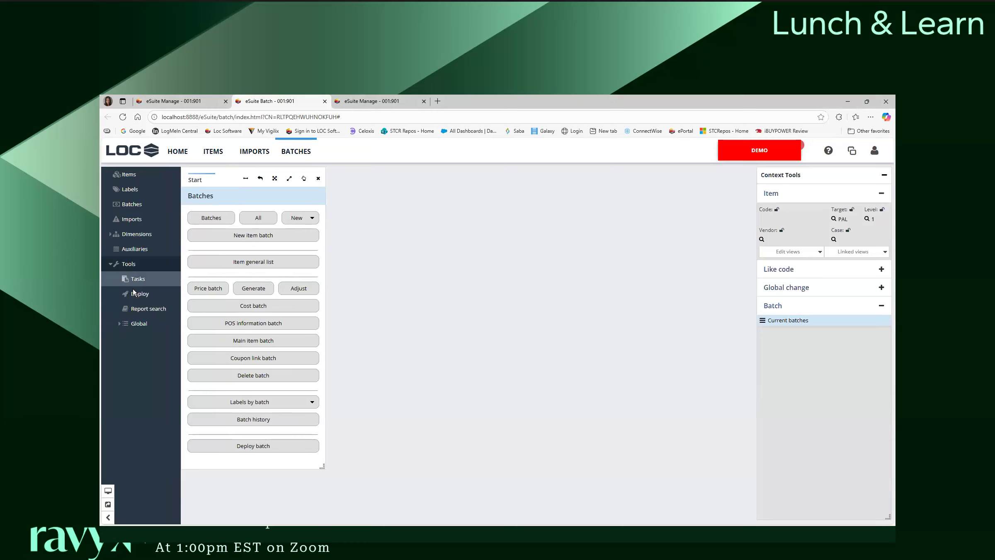
{"action": "left_click", "coordinate": [132, 194]}
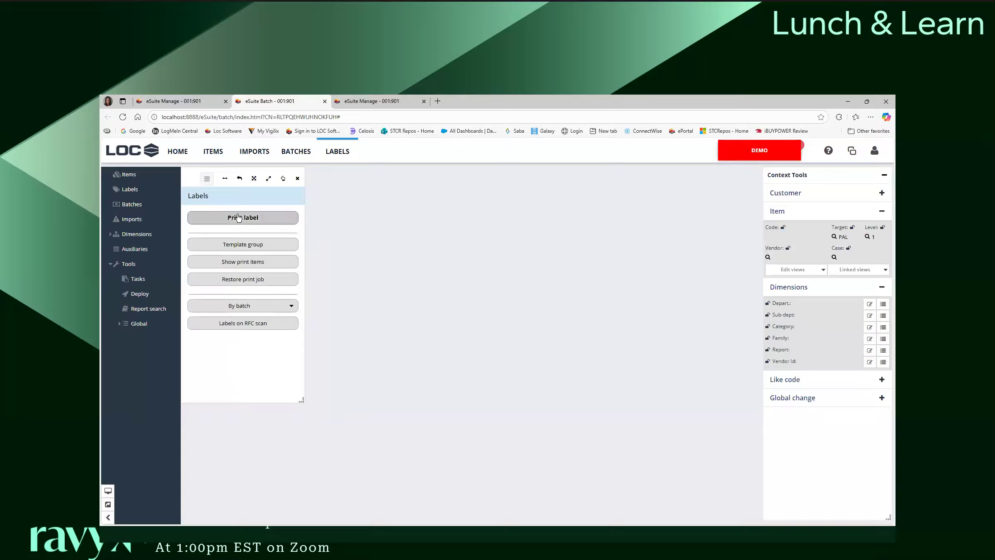
{"action": "left_click", "coordinate": [238, 218]}
{"action": "left_click", "coordinate": [355, 225]}
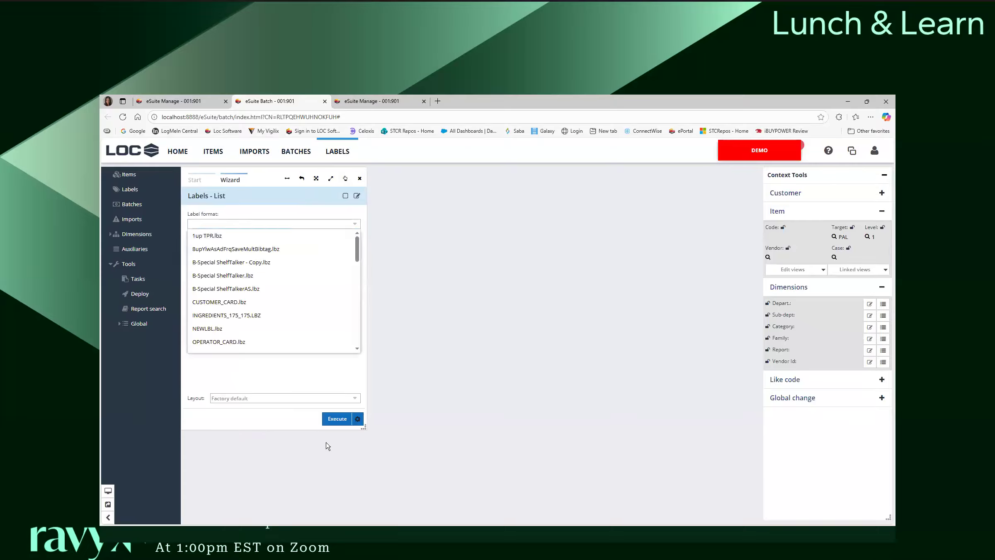
{"action": "left_click", "coordinate": [262, 334]}
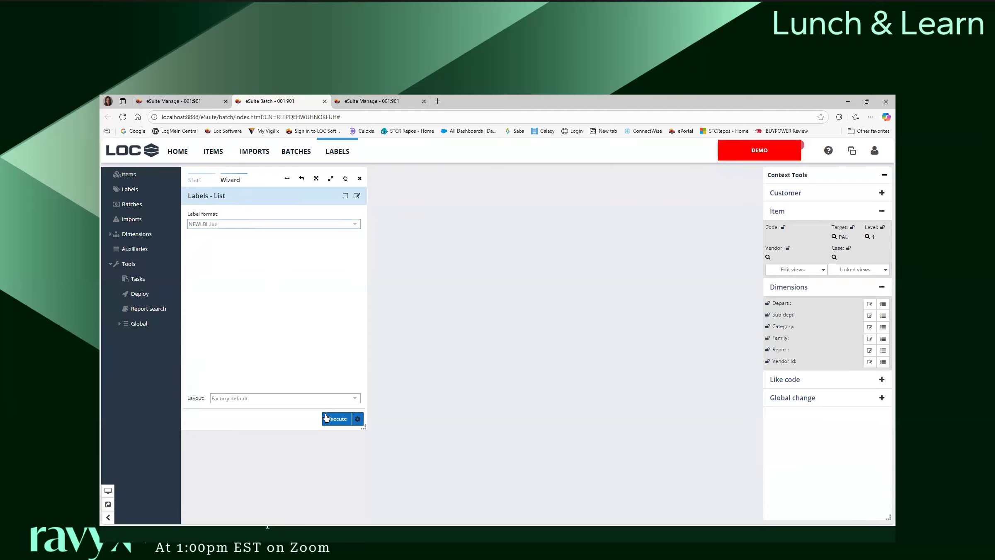
{"action": "left_click", "coordinate": [336, 418]}
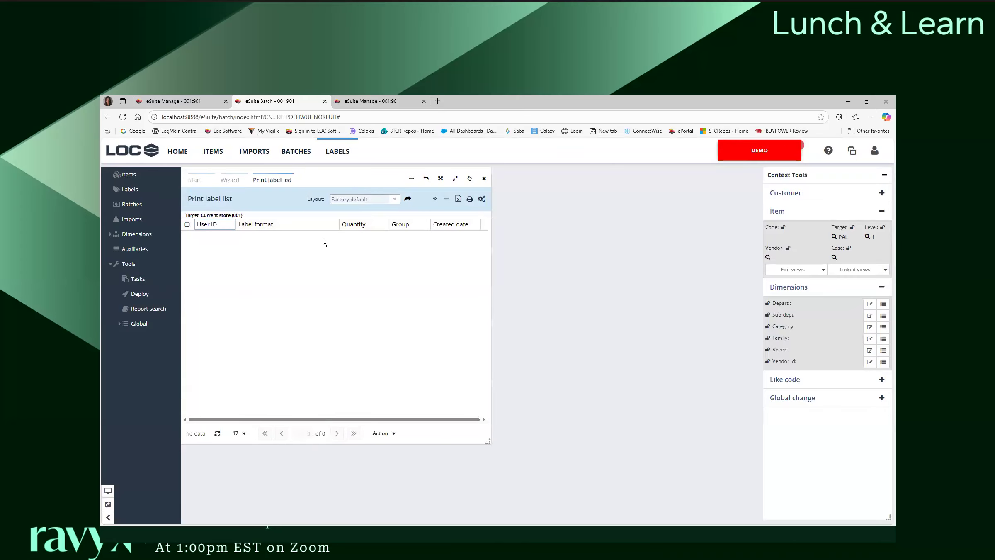
{"action": "left_click", "coordinate": [389, 434]}
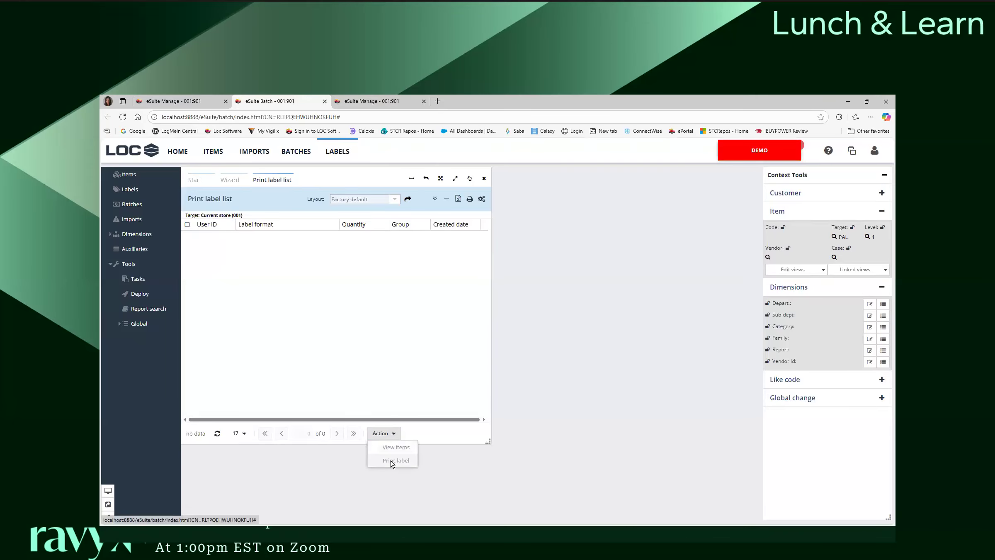
Step: Generate labels by batch for TPR batch 00000467 with the NEWLBL.lbz label format, and check the print label list's actions
{"action": "left_click", "coordinate": [284, 160]}
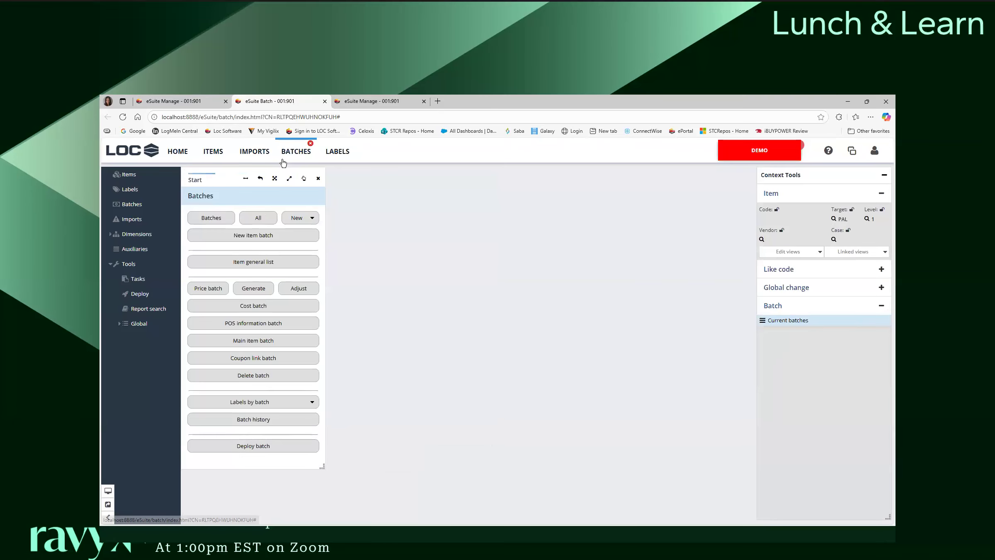
{"action": "left_click", "coordinate": [252, 403]}
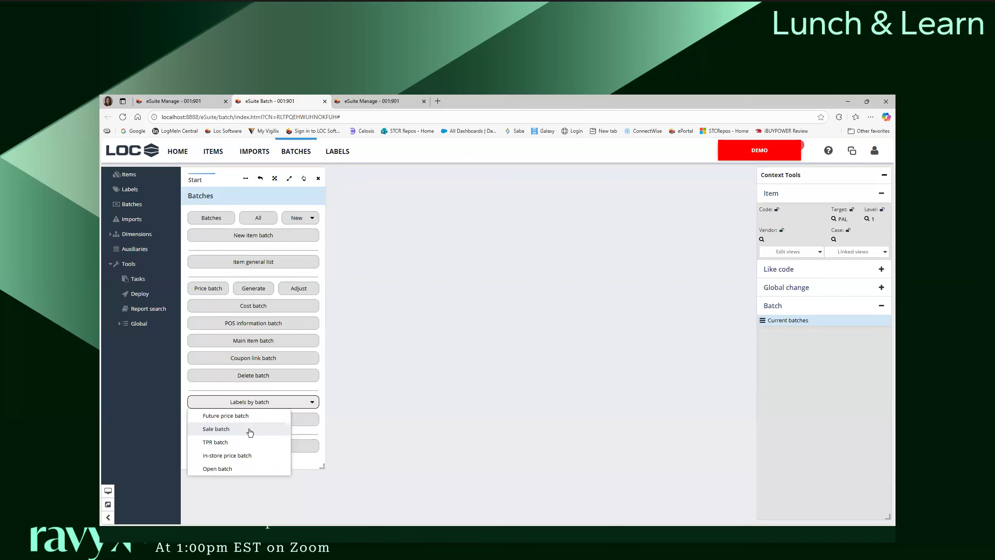
{"action": "left_click", "coordinate": [246, 444]}
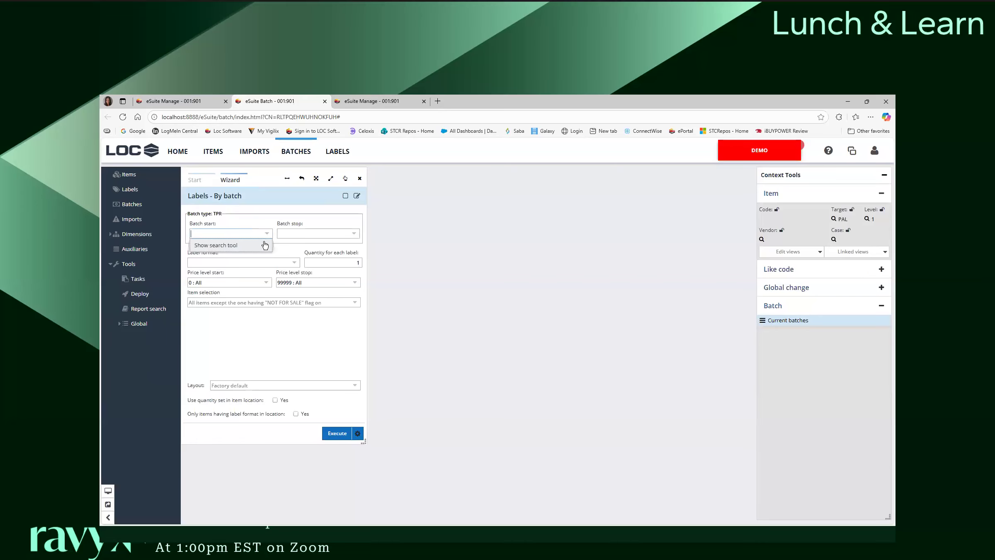
{"action": "left_click", "coordinate": [264, 236]}
{"action": "left_click", "coordinate": [405, 268]}
{"action": "left_click", "coordinate": [609, 444]}
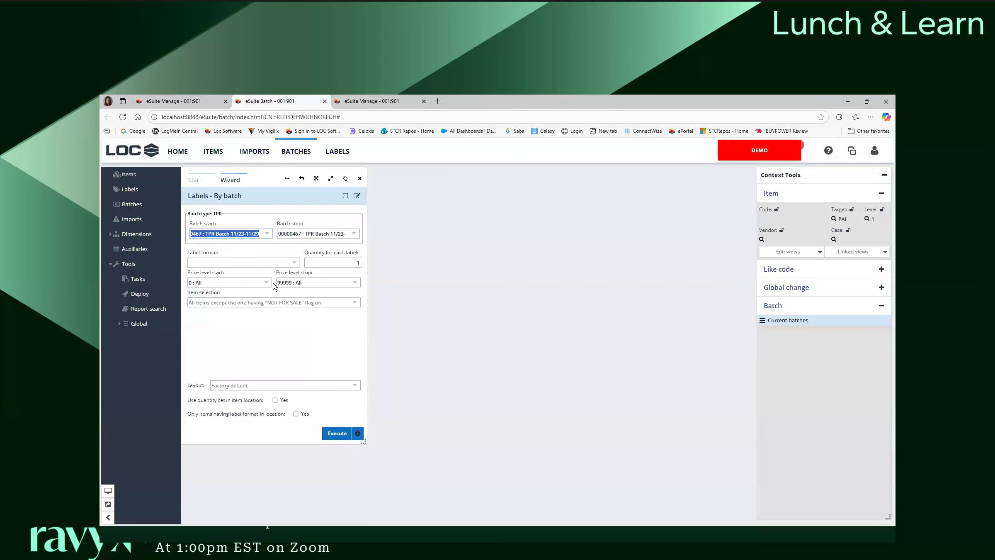
{"action": "left_click", "coordinate": [294, 264]}
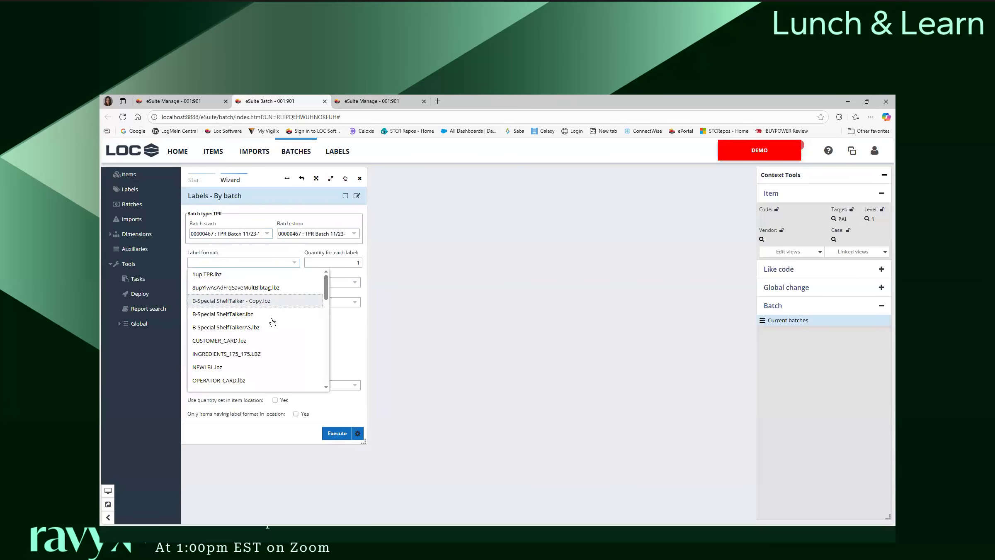
{"action": "left_click", "coordinate": [265, 367]}
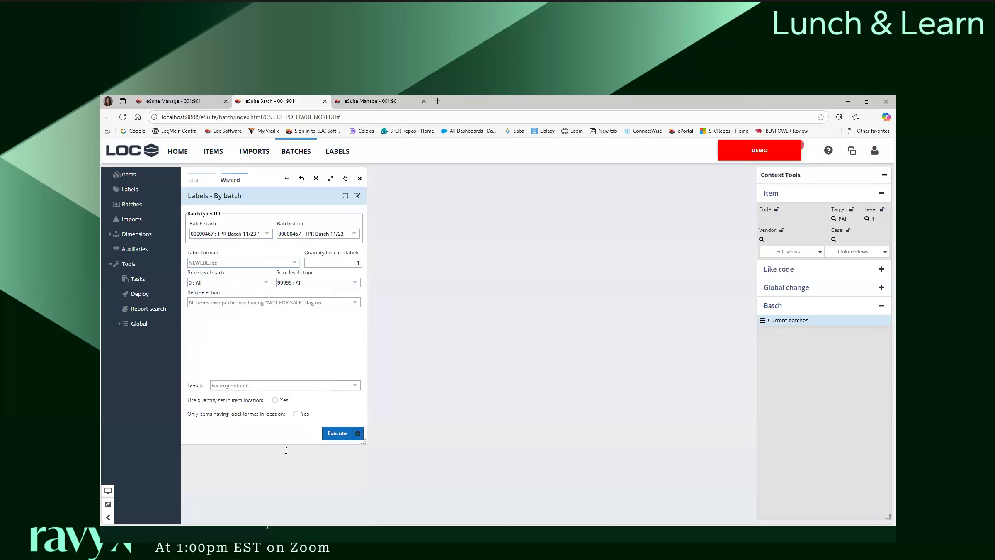
{"action": "left_click", "coordinate": [340, 434]}
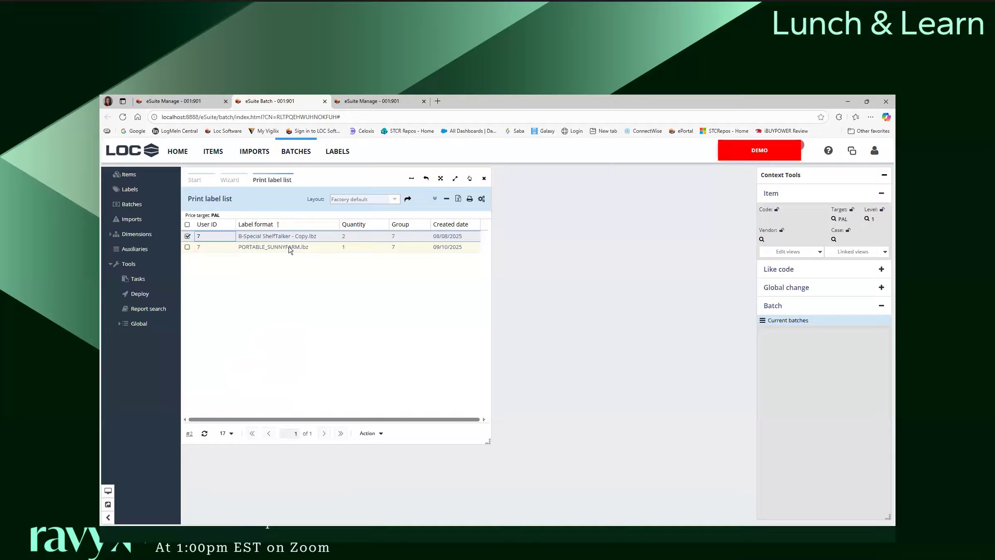
{"action": "left_click", "coordinate": [364, 434]}
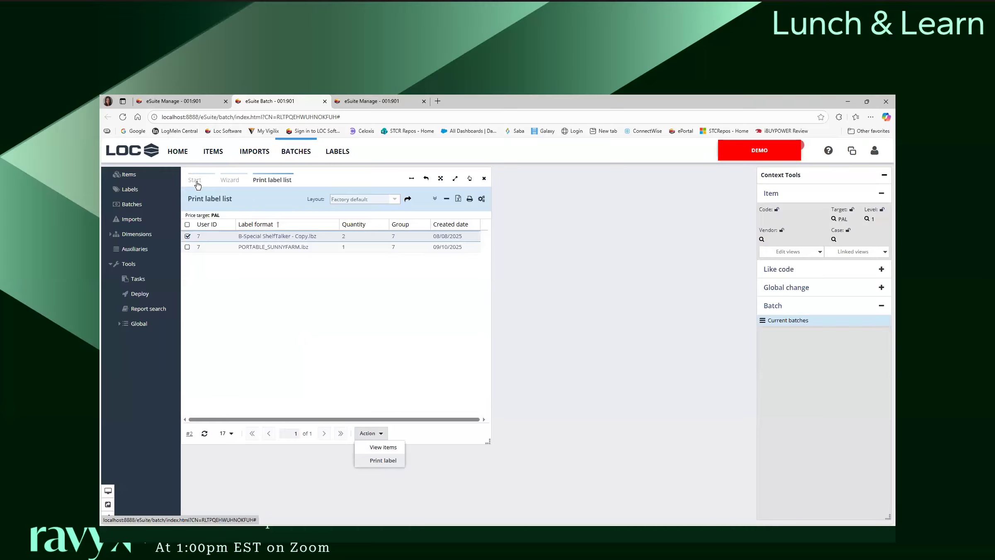
Step: Rerun the Labels module's print label list for NEWLBL.lbz to look for the generated labels
{"action": "left_click", "coordinate": [132, 190]}
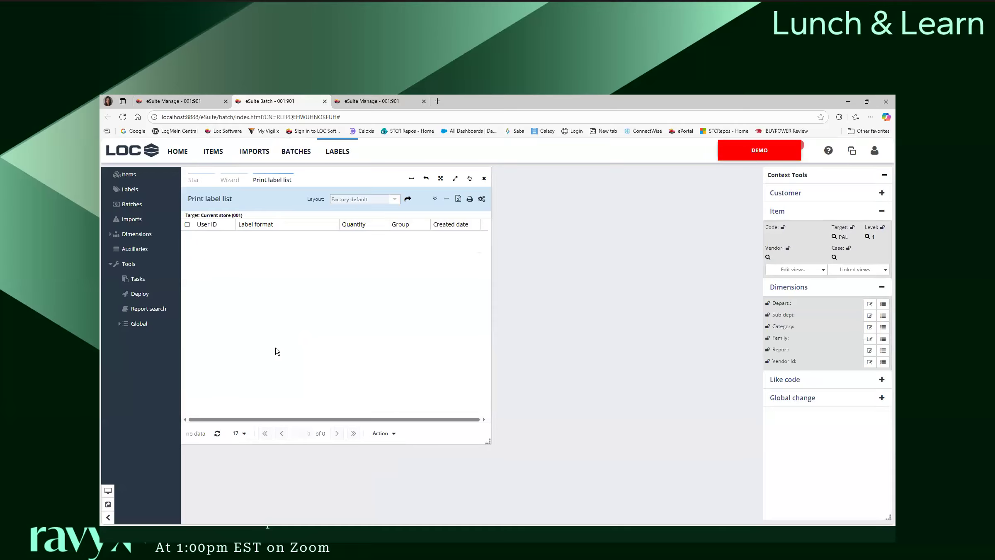
{"action": "left_click", "coordinate": [231, 180]}
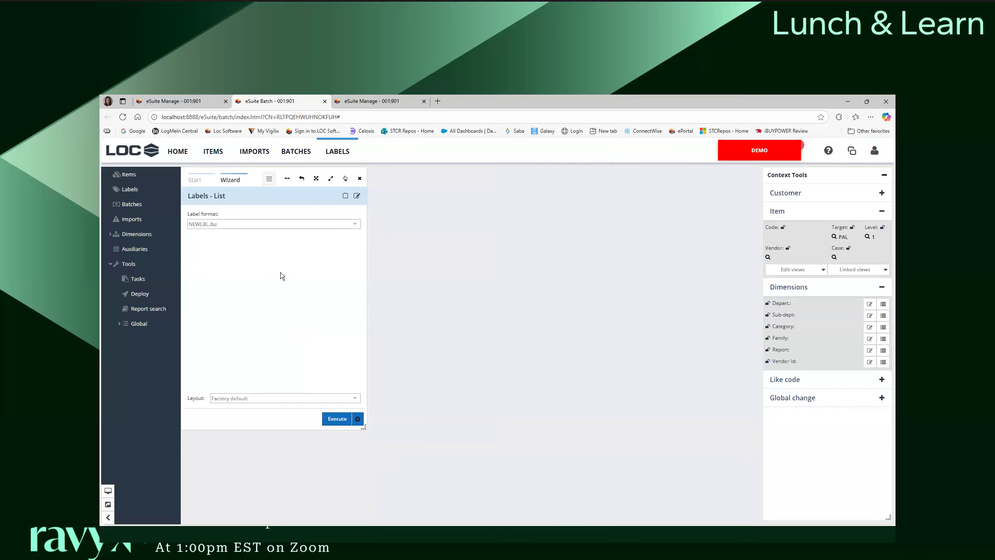
{"action": "left_click", "coordinate": [342, 420]}
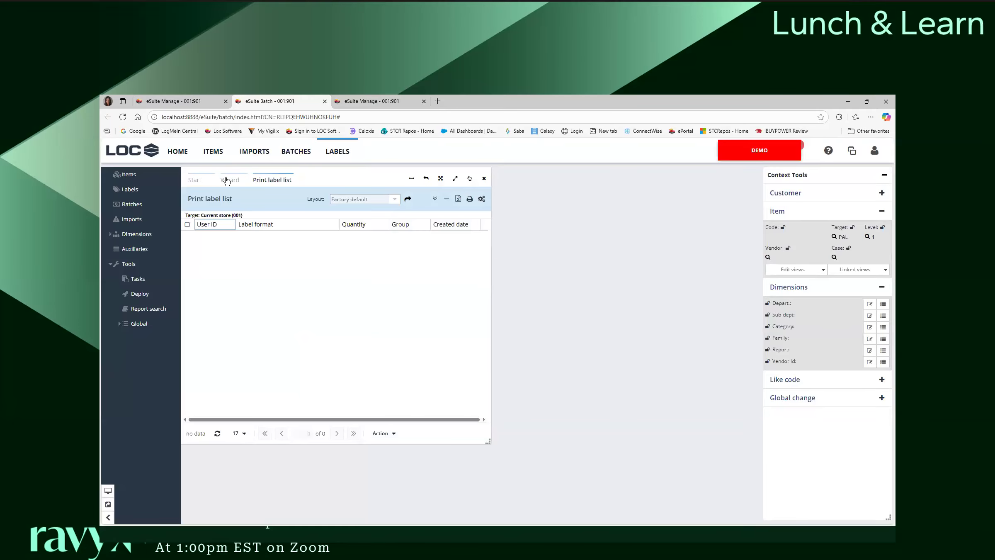
{"action": "left_click", "coordinate": [226, 180]}
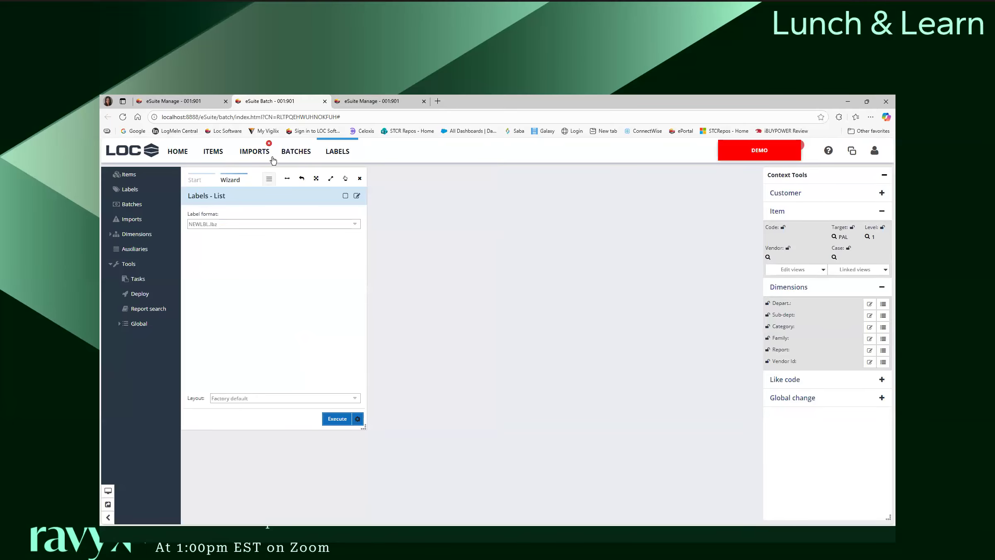
Step: Generate the labels for TPR batch 00000467 again with the 1up TPR.lbz label format
{"action": "left_click", "coordinate": [297, 152]}
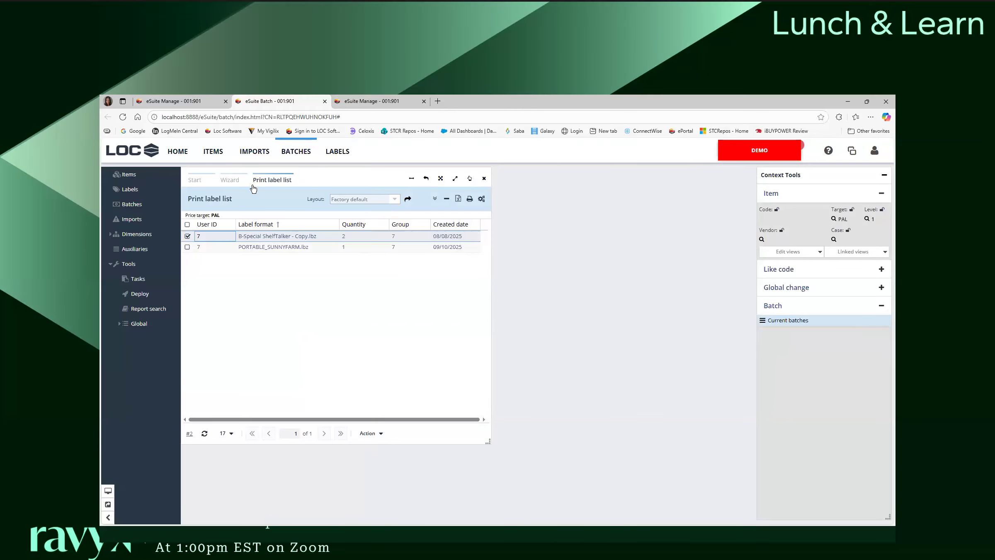
{"action": "left_click", "coordinate": [235, 180]}
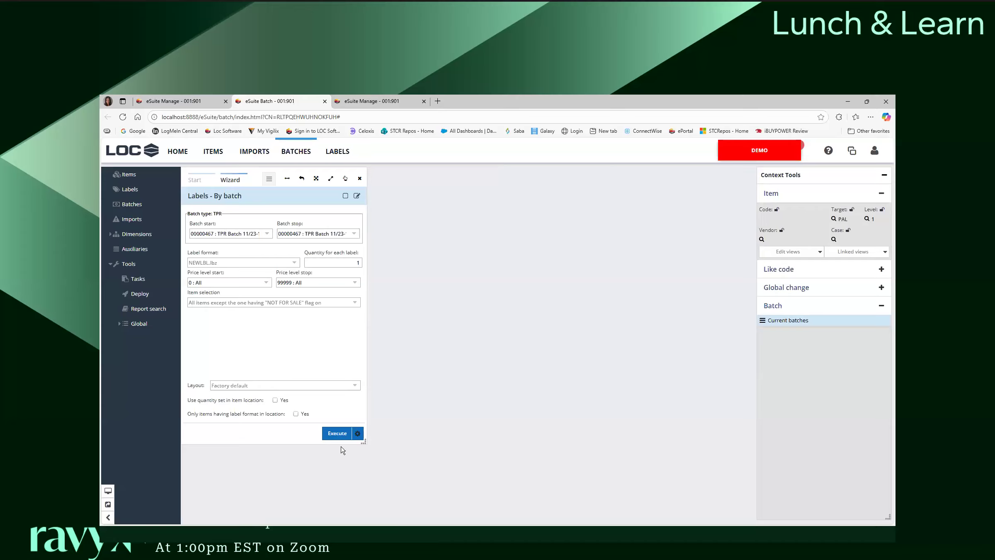
{"action": "left_click", "coordinate": [293, 262]}
{"action": "left_click", "coordinate": [281, 274]}
{"action": "left_click", "coordinate": [337, 433]}
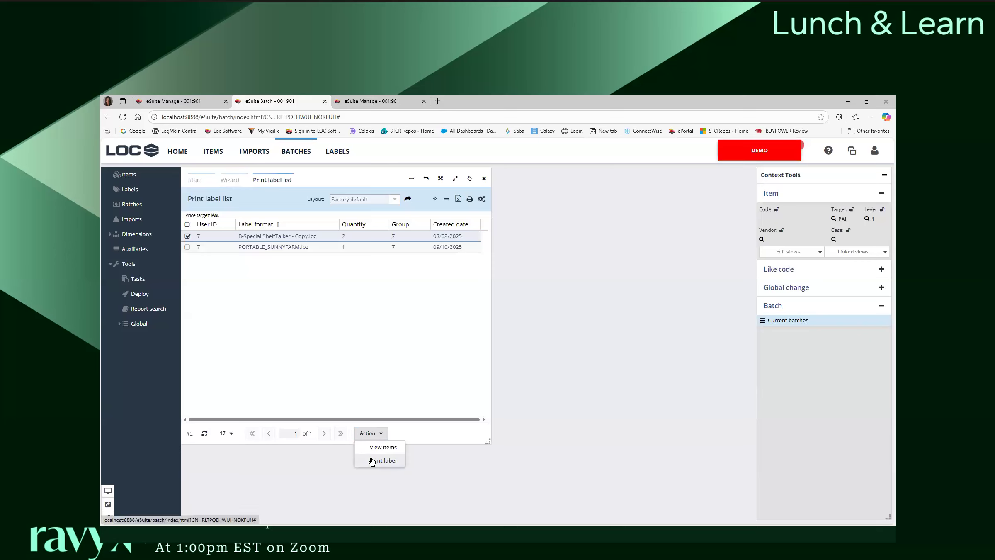
Step: Preview the B-Special ShelfTalker - Copy.lbz labels from their print options, and close the preview
{"action": "left_click", "coordinate": [376, 461]}
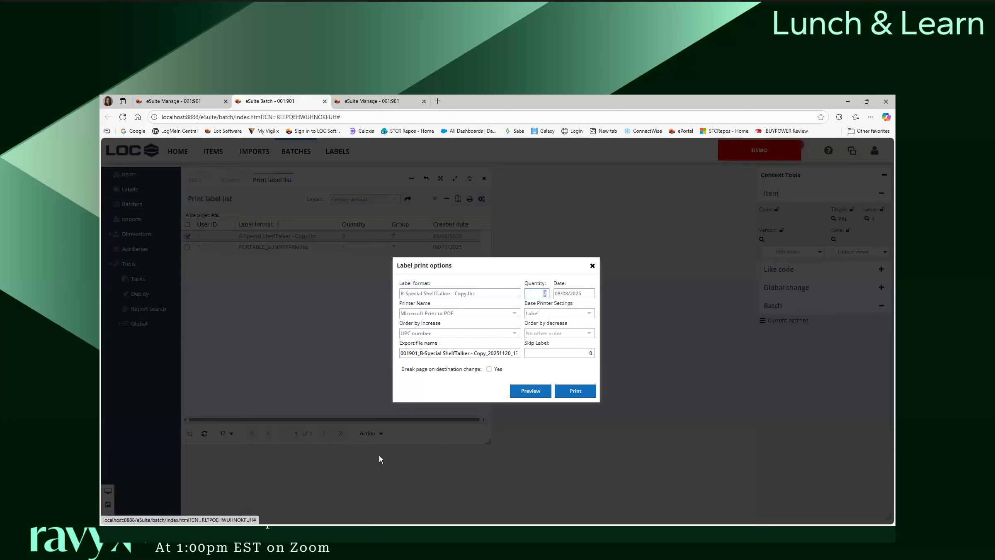
{"action": "left_click", "coordinate": [536, 394]}
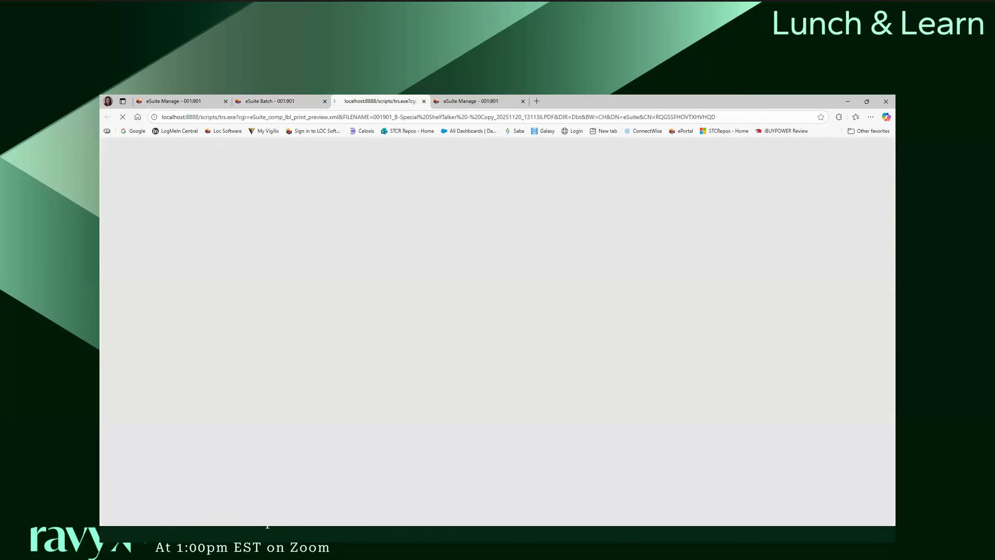
{"action": "left_click", "coordinate": [423, 101]}
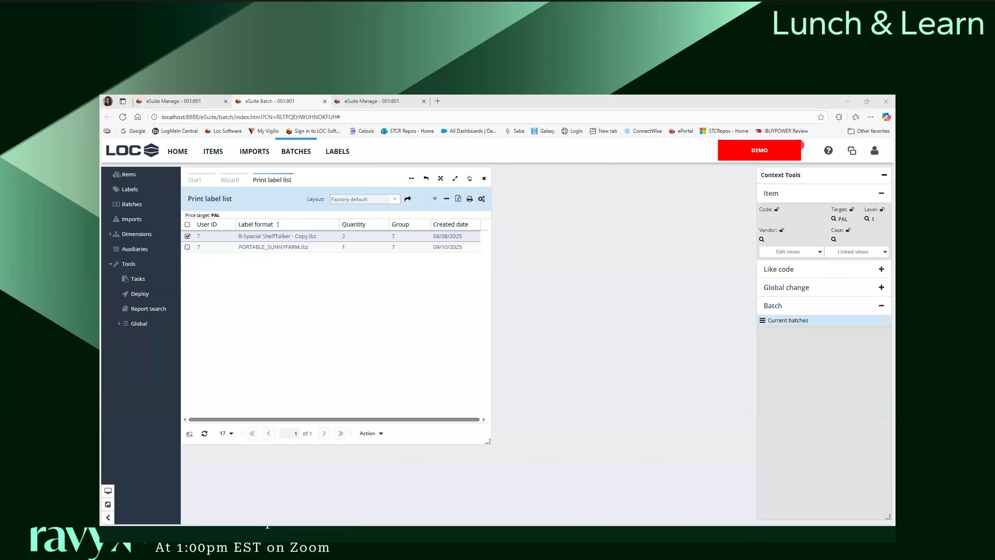
Step: Check the actions available for the B-Special ShelfTalker - Copy.lbz entry and select the PORTABLE_SUNNYFARM.lbz entry in the print label list
{"action": "left_click", "coordinate": [331, 152]}
{"action": "left_click", "coordinate": [296, 160]}
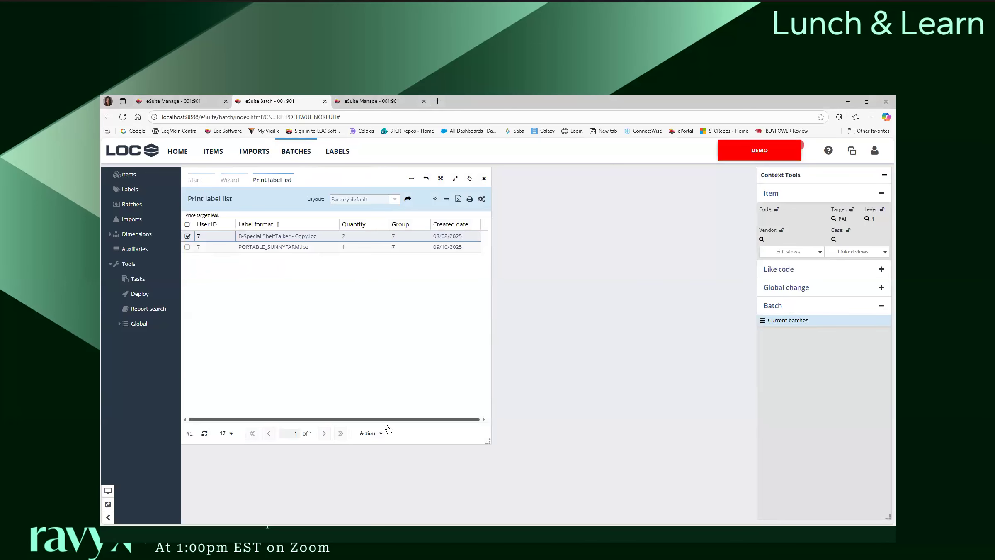
{"action": "left_click", "coordinate": [370, 433]}
{"action": "left_click", "coordinate": [380, 446]}
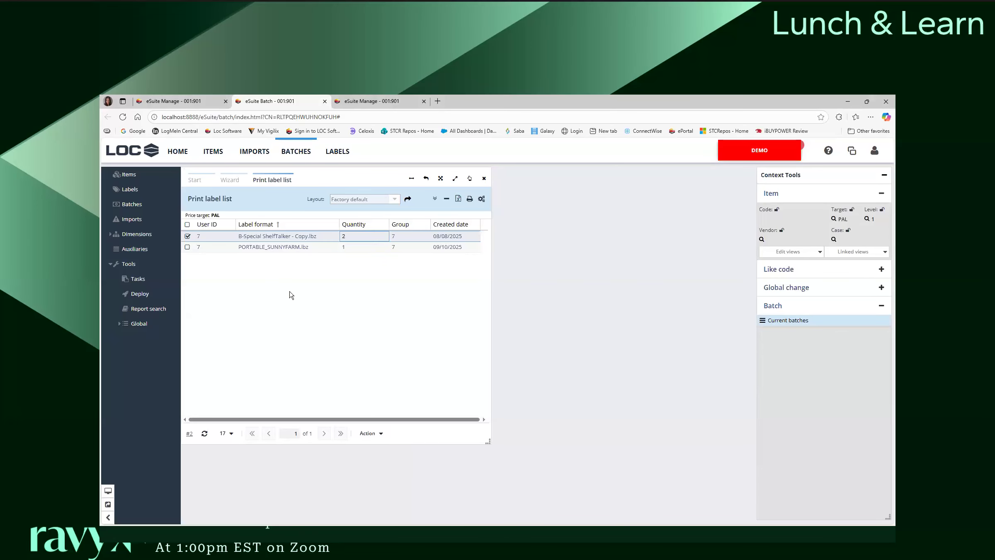
{"action": "left_click", "coordinate": [239, 248]}
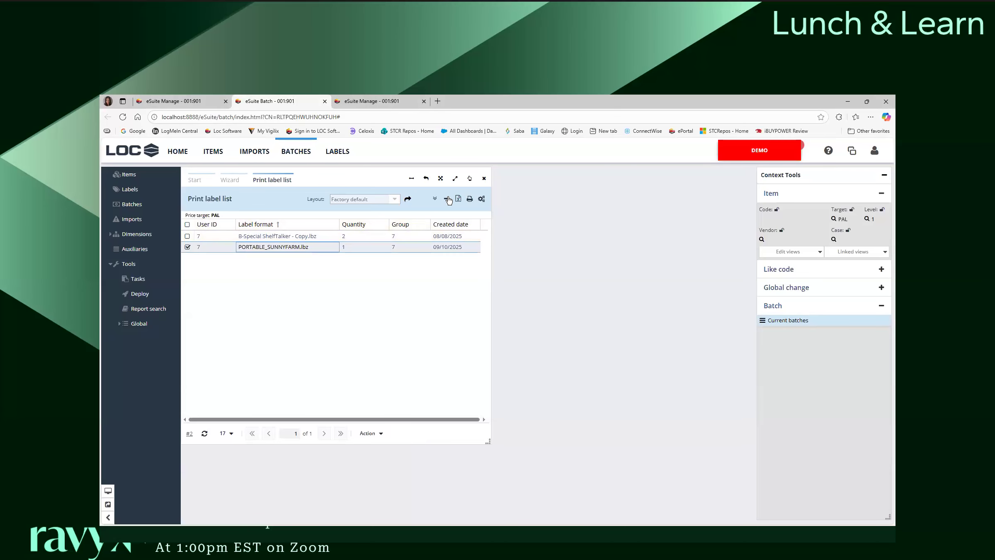
Step: Rerun the label generation for TPR batch 00000467 with 1up TPR.lbz, refresh the print label list and check its actions
{"action": "left_click", "coordinate": [231, 181]}
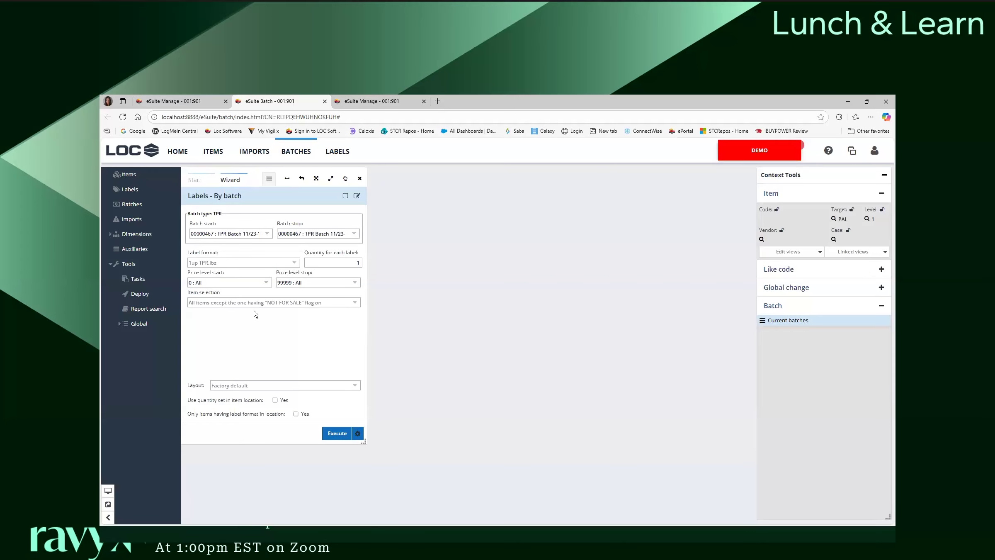
{"action": "left_click", "coordinate": [337, 433]}
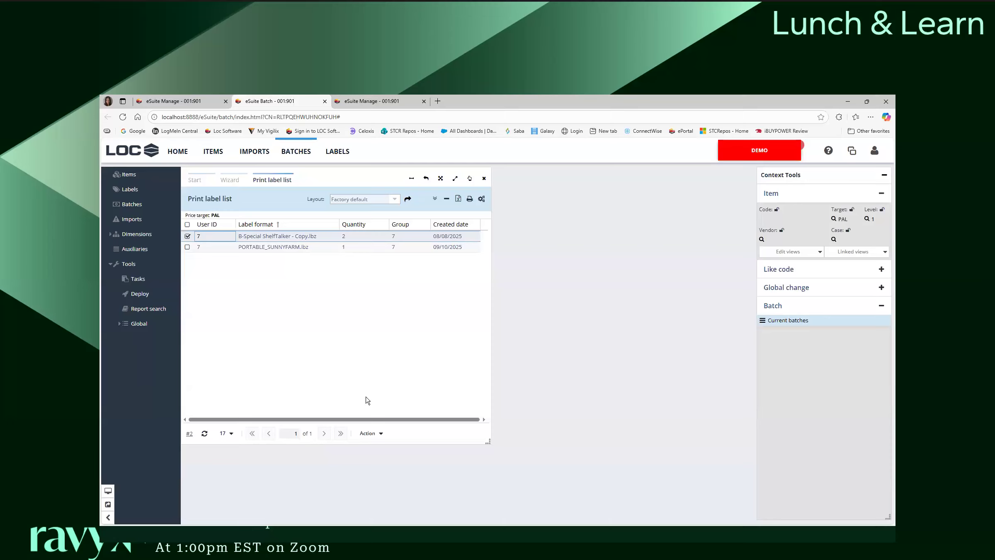
{"action": "left_click", "coordinate": [205, 434]}
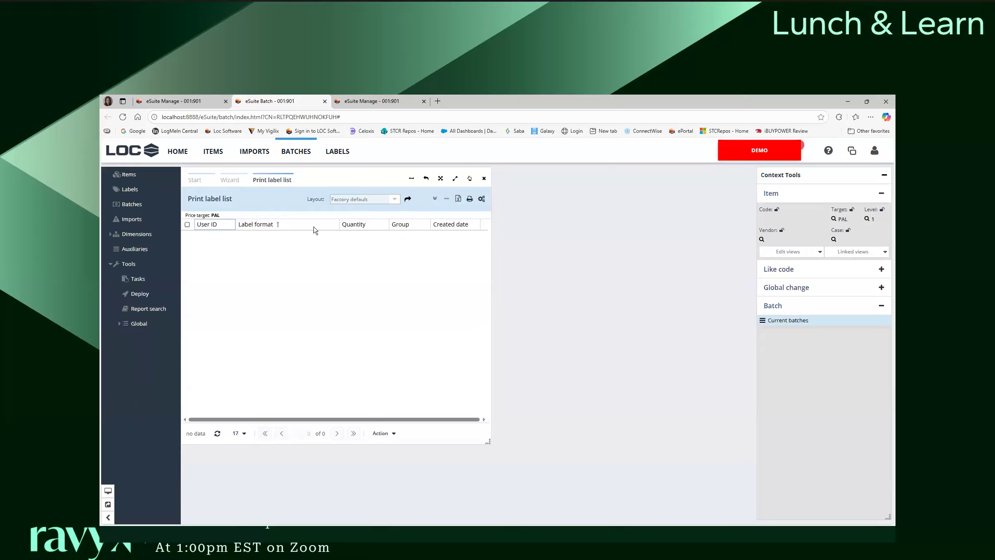
{"action": "left_click", "coordinate": [391, 201]}
{"action": "left_click", "coordinate": [377, 434]}
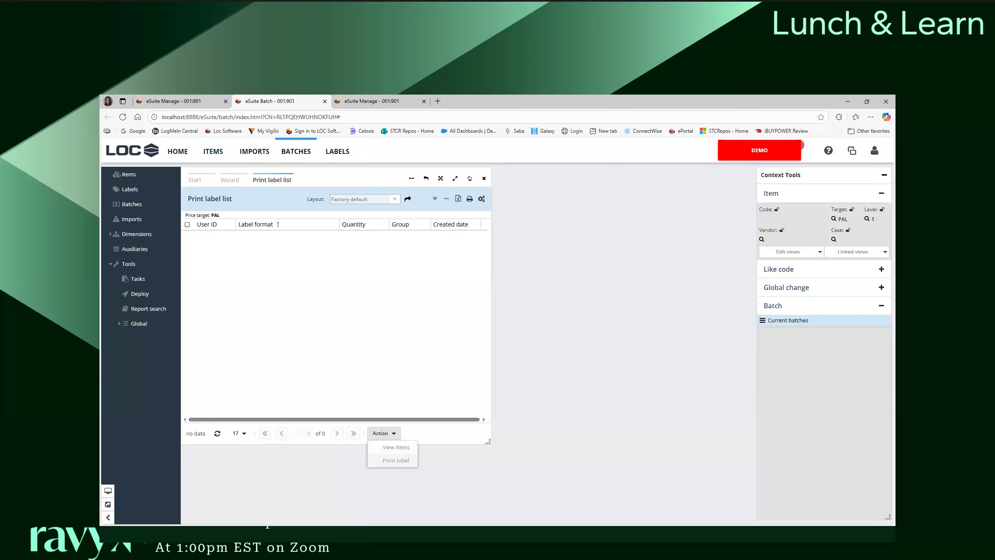
{"action": "left_click", "coordinate": [349, 199]}
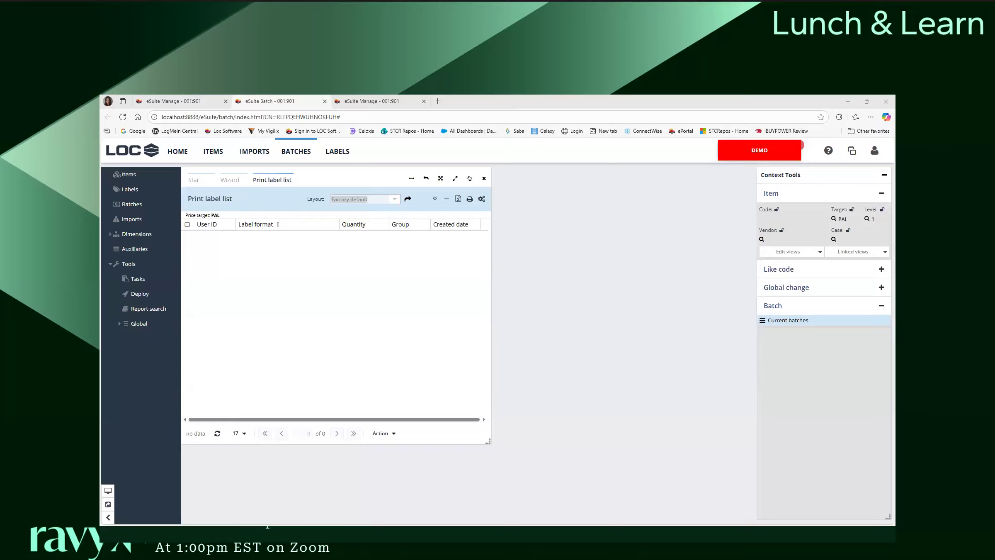
Step: Generate the TPR batch's labels once more and check for them in the Labels module's print label list for NEWLBL.lbz
{"action": "left_click", "coordinate": [232, 185]}
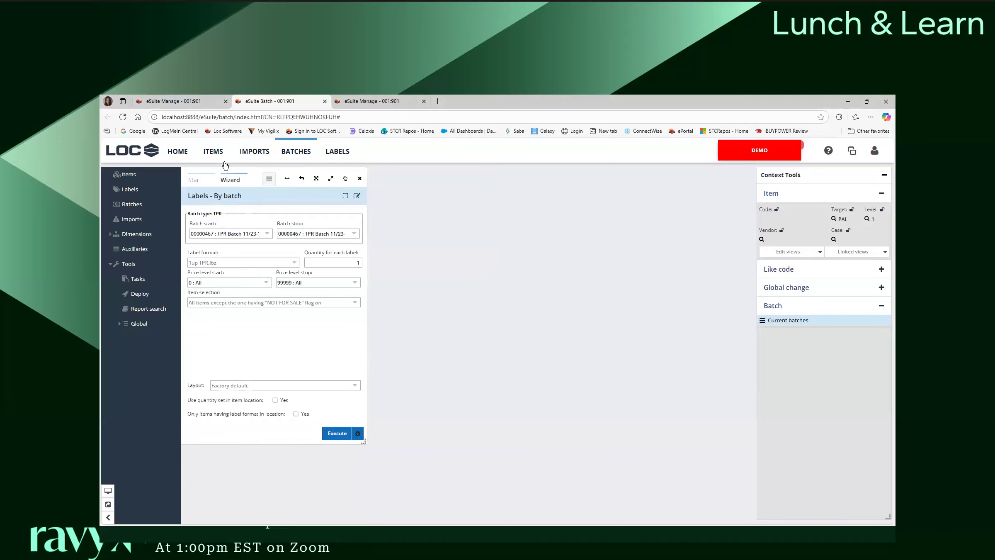
{"action": "left_click", "coordinate": [338, 433]}
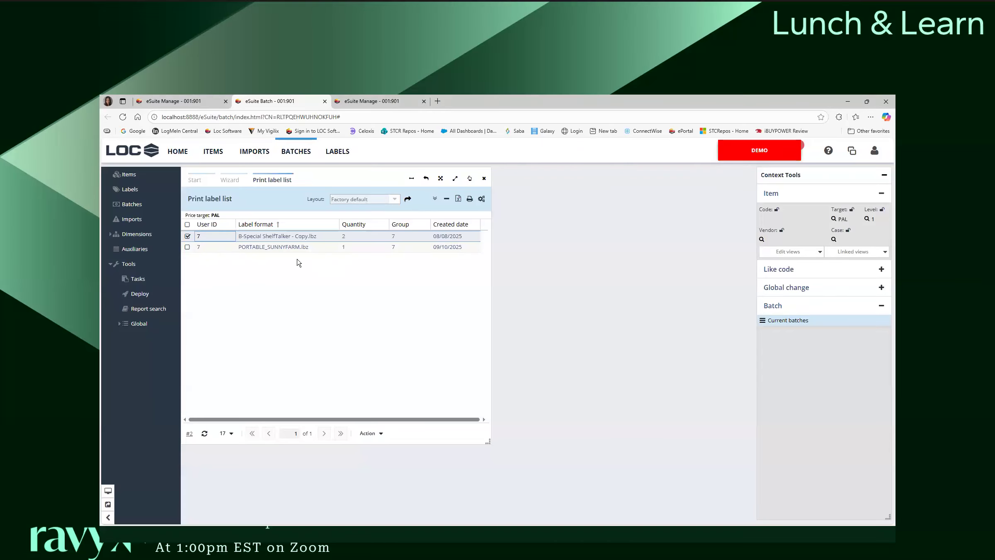
{"action": "left_click", "coordinate": [162, 189]}
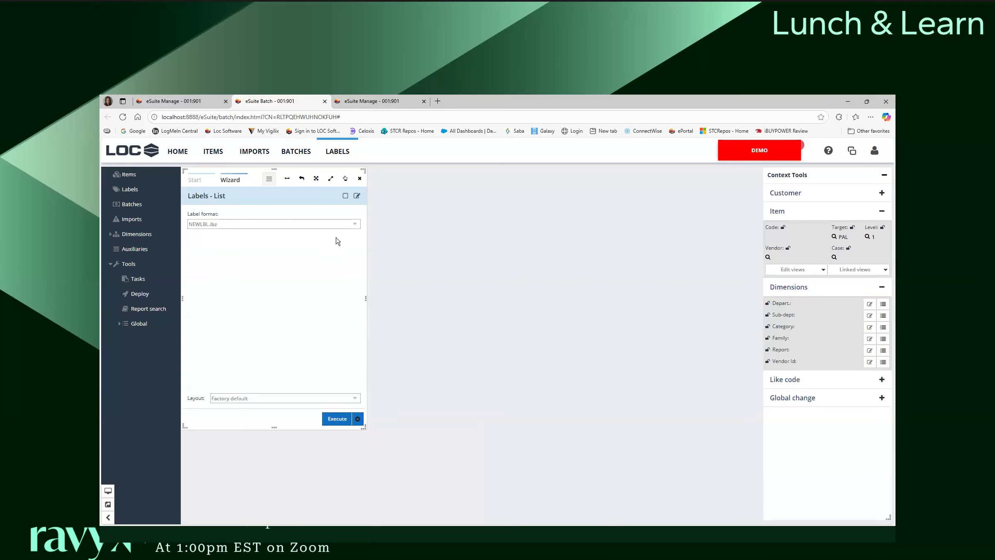
{"action": "left_click", "coordinate": [345, 420]}
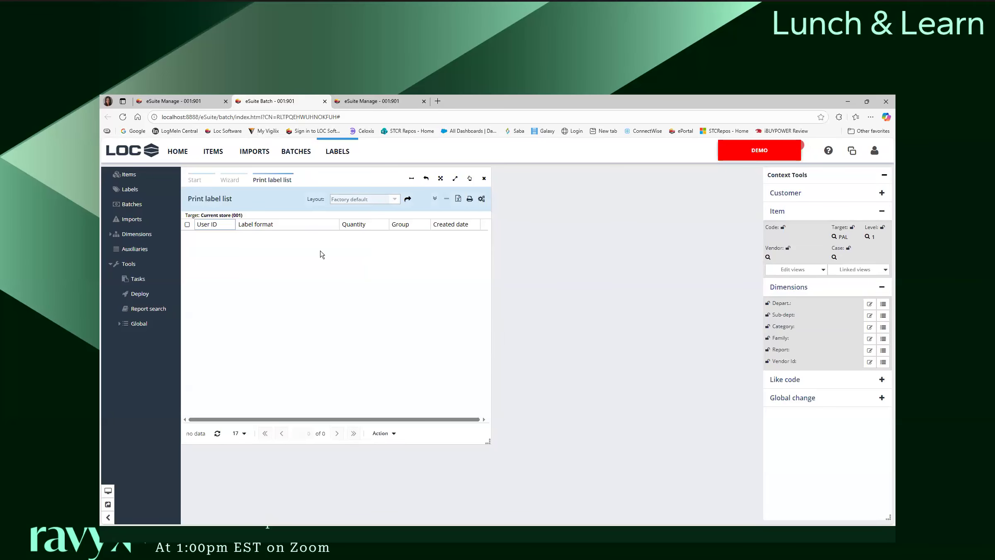
{"action": "left_click", "coordinate": [381, 433]}
Step: Return to the Labels list options and close the P3880001.901 file open in Notepad
{"action": "left_click", "coordinate": [229, 181]}
{"action": "key", "text": "alt+Tab"}
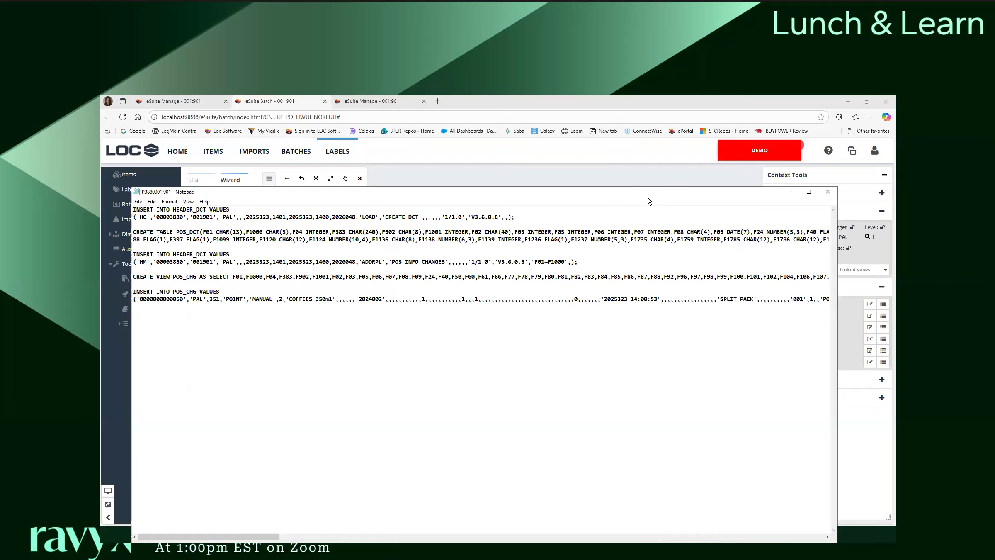
{"action": "left_click", "coordinate": [828, 192]}
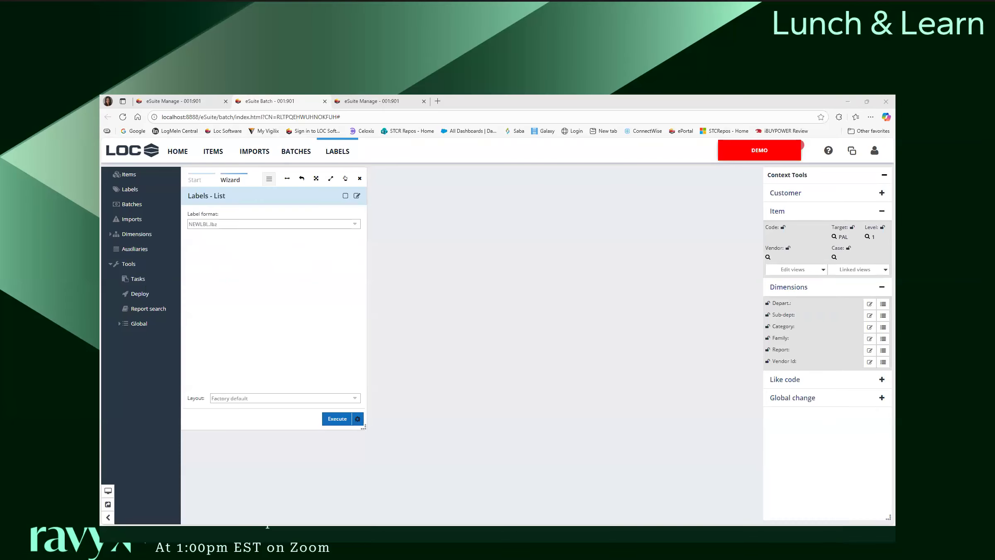